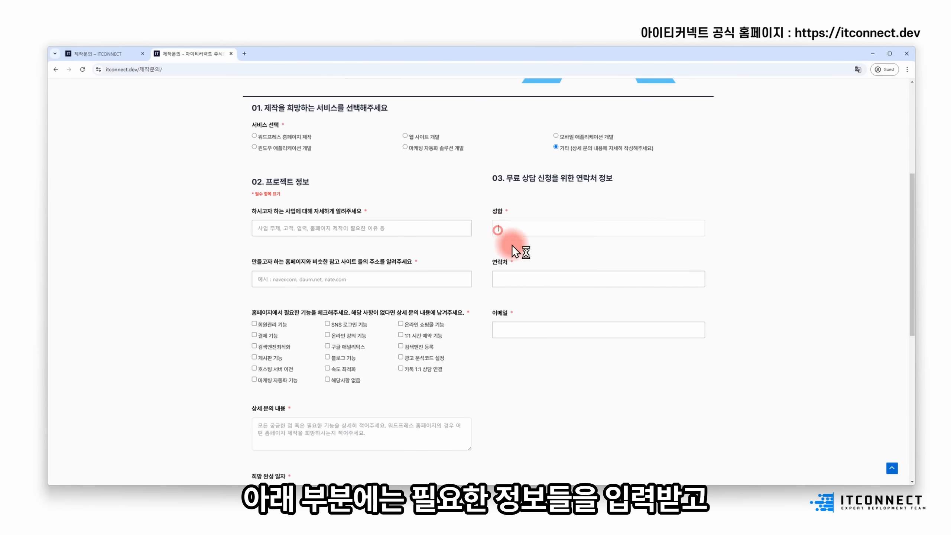
Step: Select online lecture, Google Analytics, blog, speed optimization, KakaoTalk 1:1 consultation, ad tracking code and 1:1 time booking as required homepage features
scroll(322, 339, "down", 3)
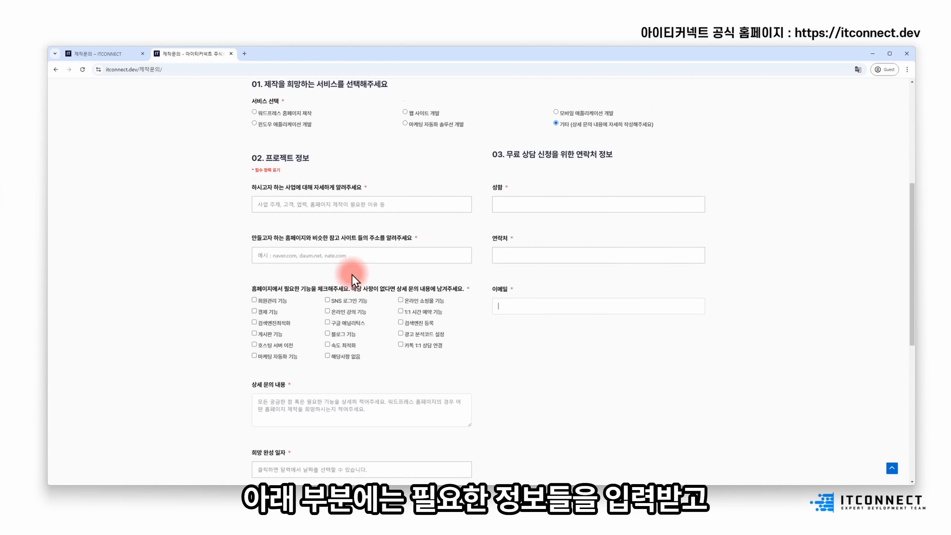
left_click(347, 224)
left_click(346, 234)
left_click(342, 247)
left_click(348, 258)
left_click(411, 257)
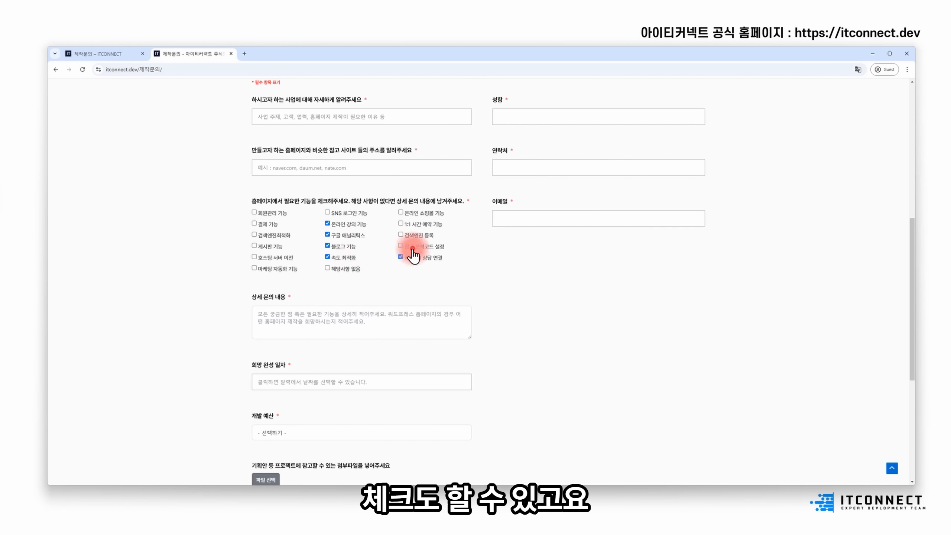
left_click(412, 246)
left_click(412, 224)
Step: Look through the inquiry details, completion date and budget fields, and try to submit the inquiry form
scroll(412, 229, "down", 3)
left_click(298, 208)
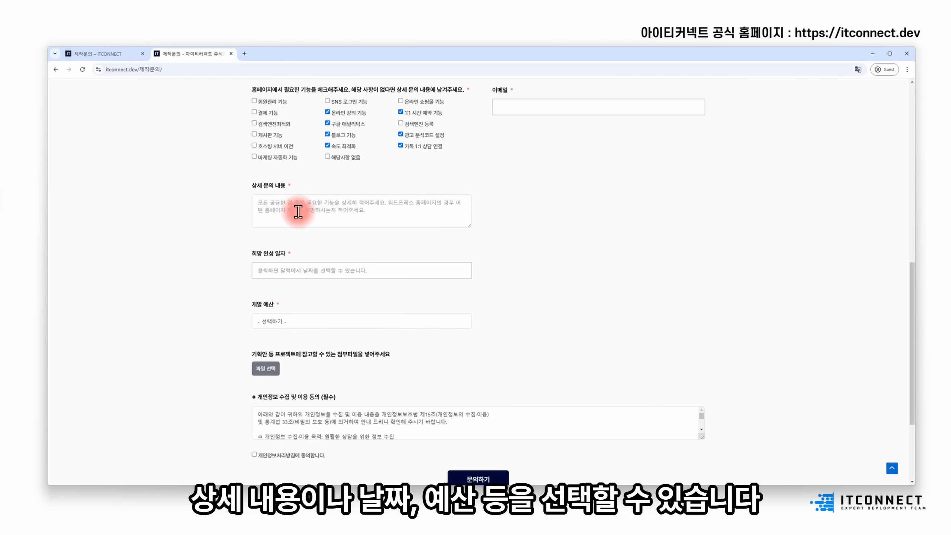
left_click(323, 270)
left_click(499, 297)
scroll(460, 303, "down", 2)
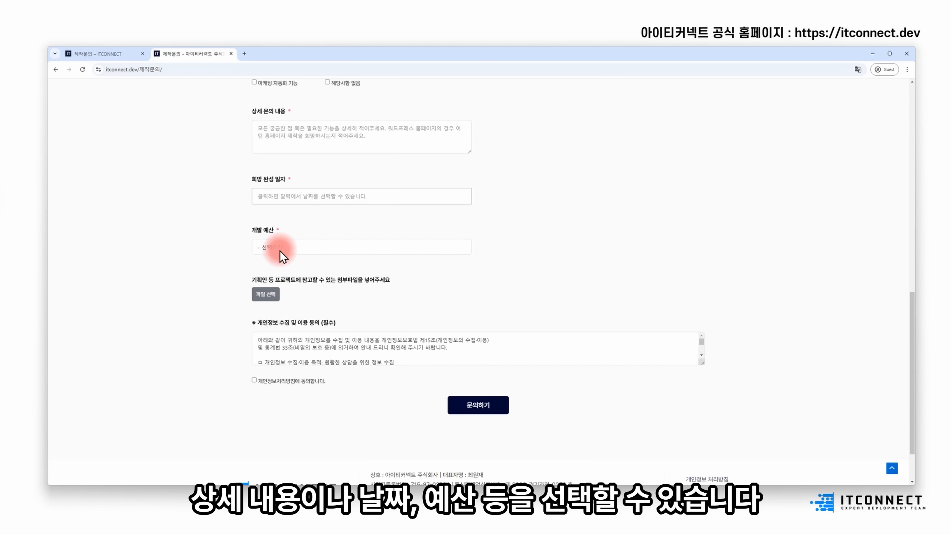
left_click(301, 248)
left_click(556, 244)
scroll(331, 286, "down", 2)
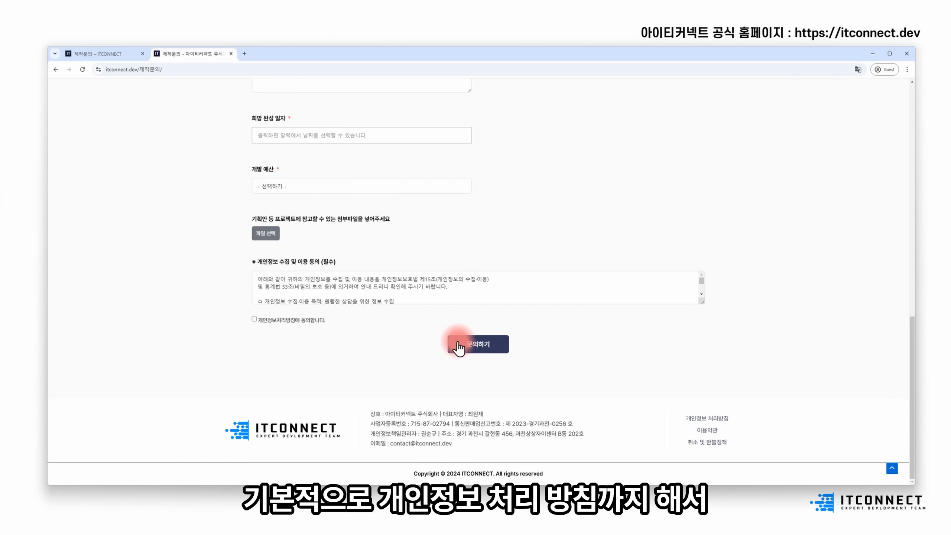
left_click(494, 344)
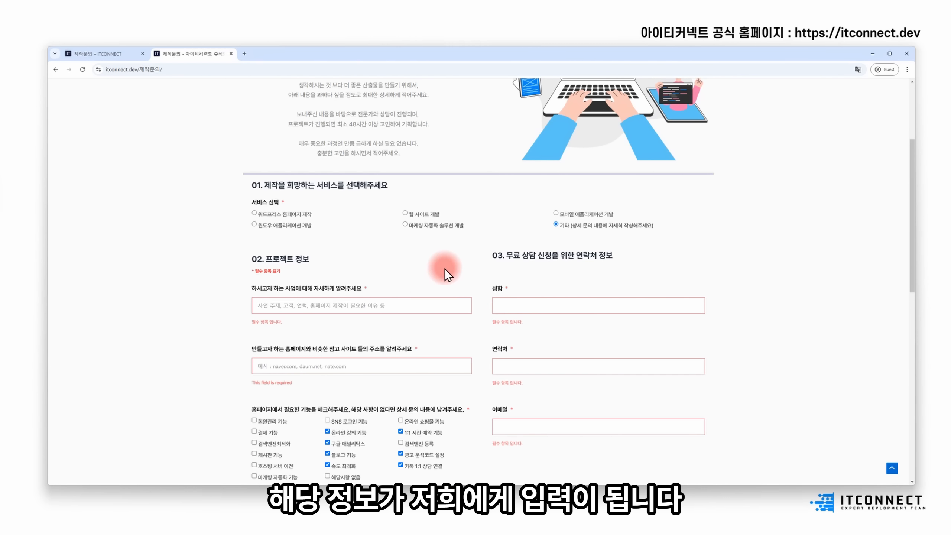
scroll(449, 275, "up", 4)
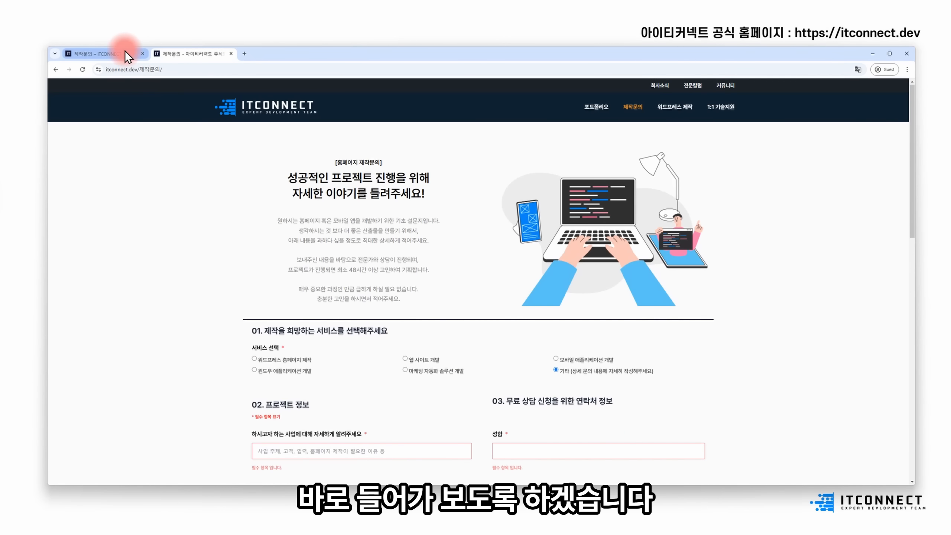
Step: In the WordPress admin site, search for new plugins with "fluent", and install and activate Fluent Forms
left_click(124, 53)
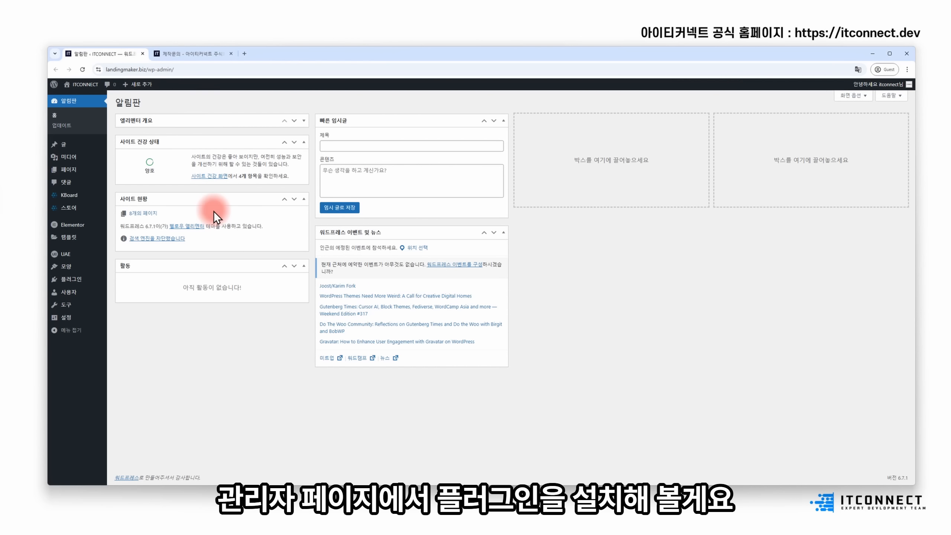
left_click(70, 278)
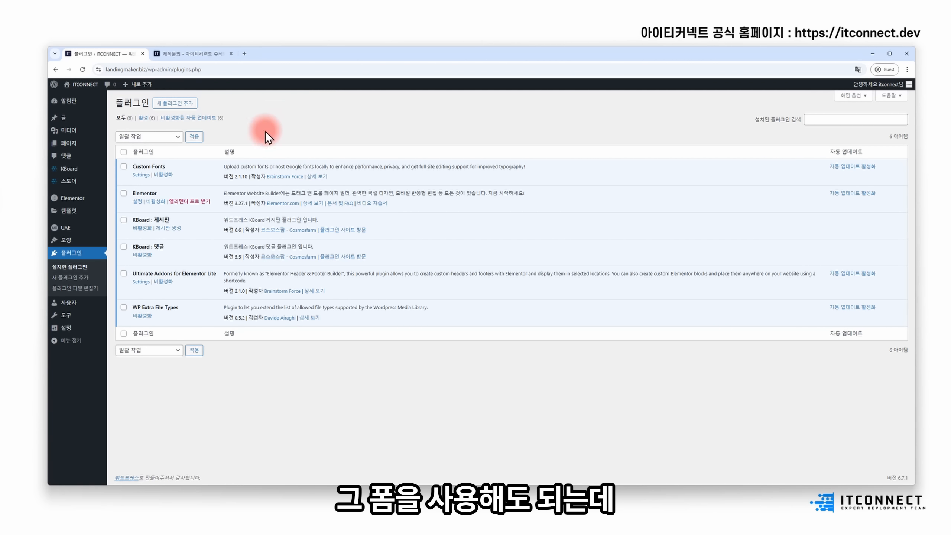
left_click(190, 102)
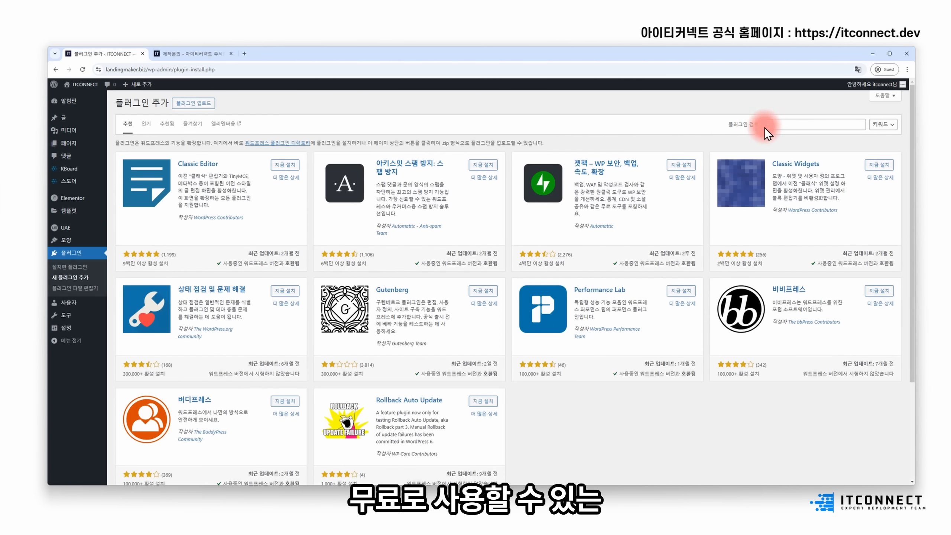
left_click(775, 126)
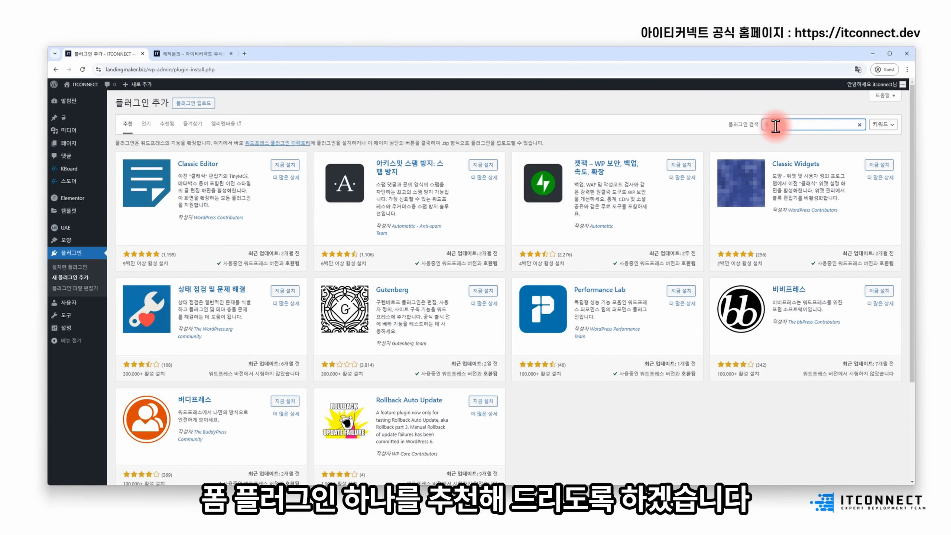
type("fluent")
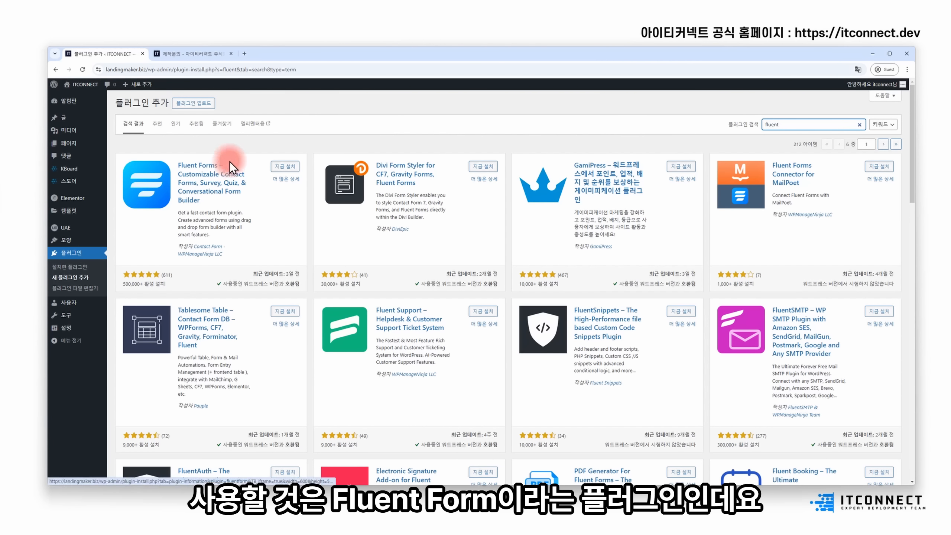
left_click(282, 168)
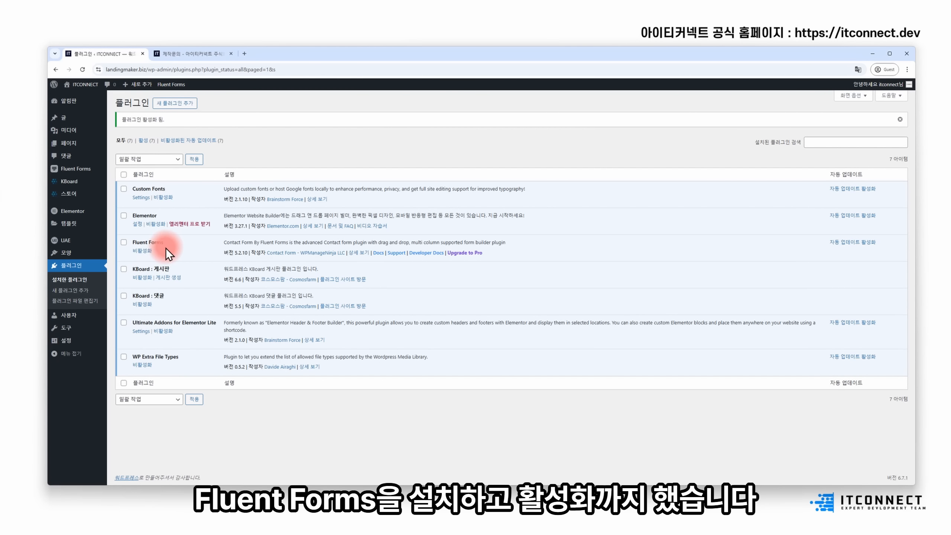
Step: Delete the Subscription Form from the Fluent Forms list, entering DELETE as the confirmation text
mouse_move(96, 175)
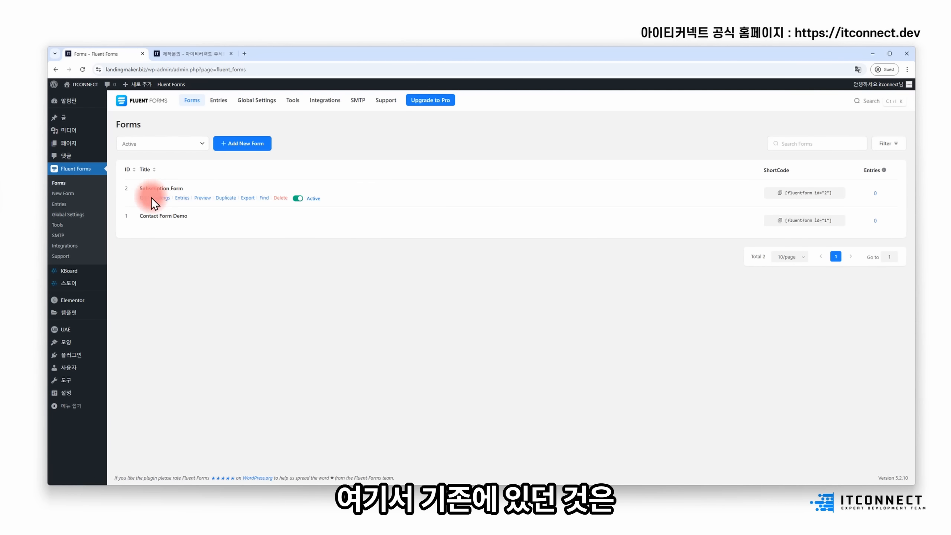
left_click(281, 197)
left_click(519, 296)
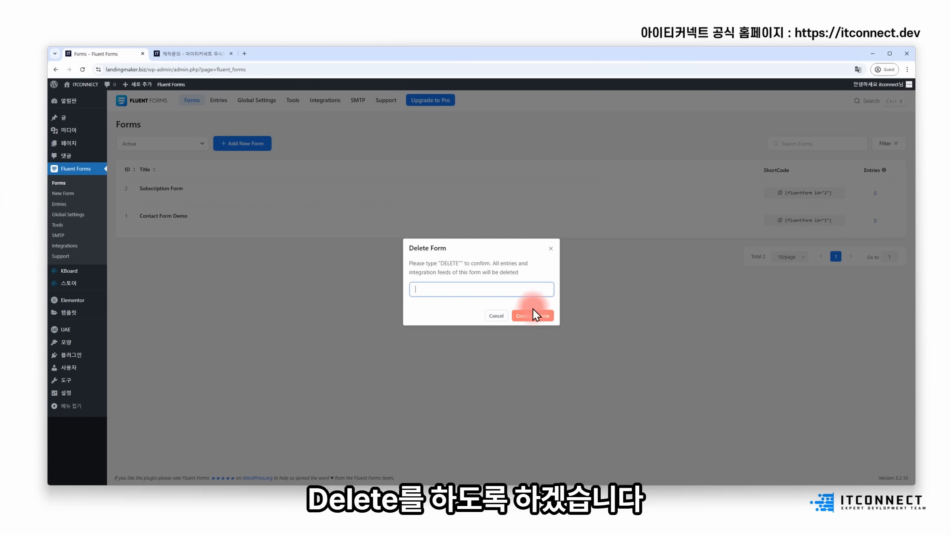
key("Caps_Lock")
type("DELETE")
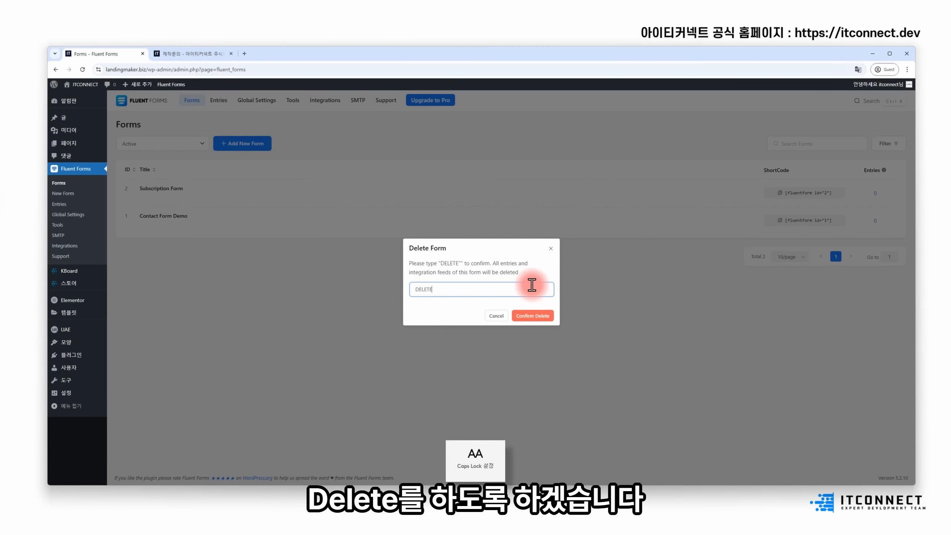
left_click(535, 314)
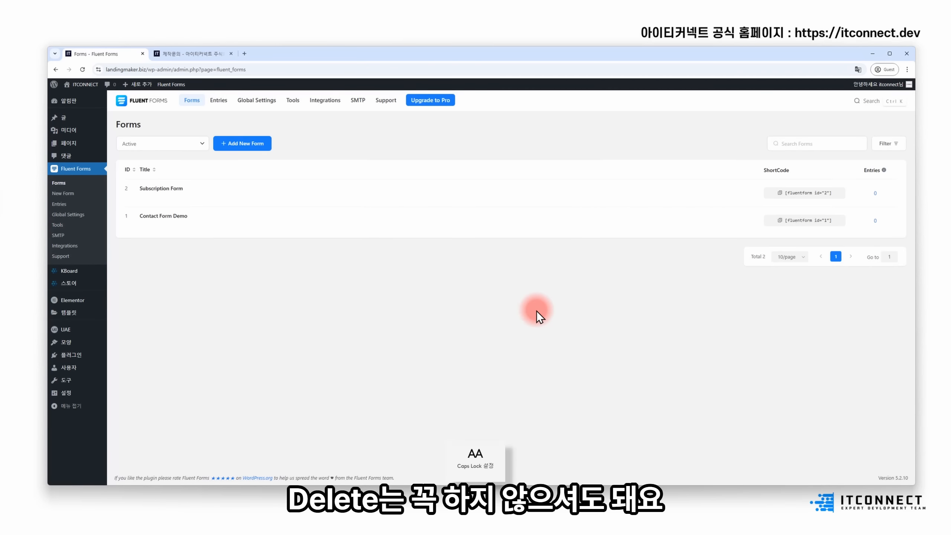
Step: Delete the Contact Form Demo from the forms list, entering DELETE as the confirmation text
left_click(281, 197)
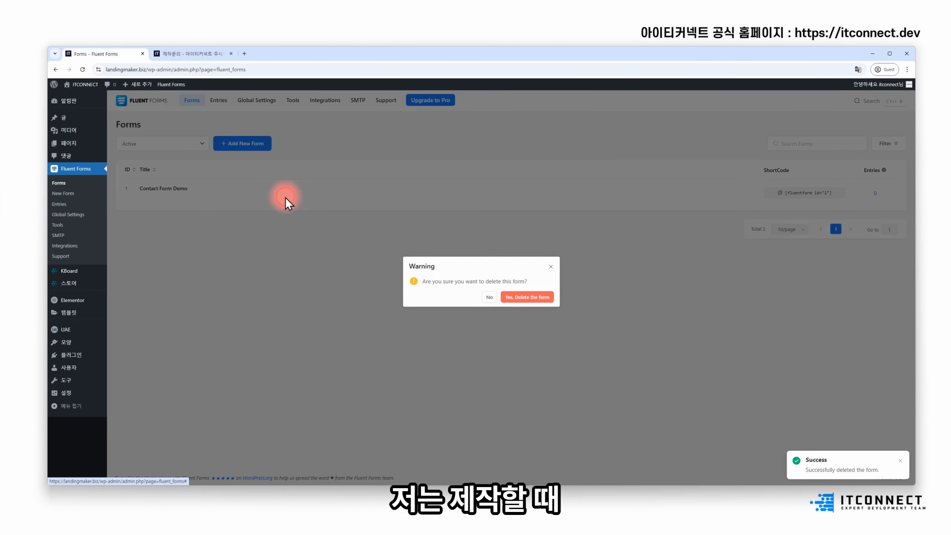
left_click(524, 297)
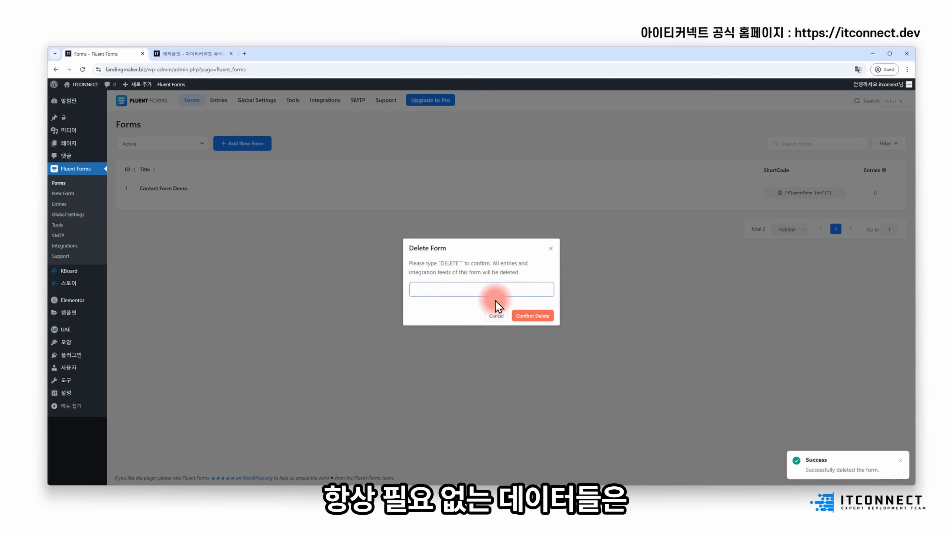
type("DELETE")
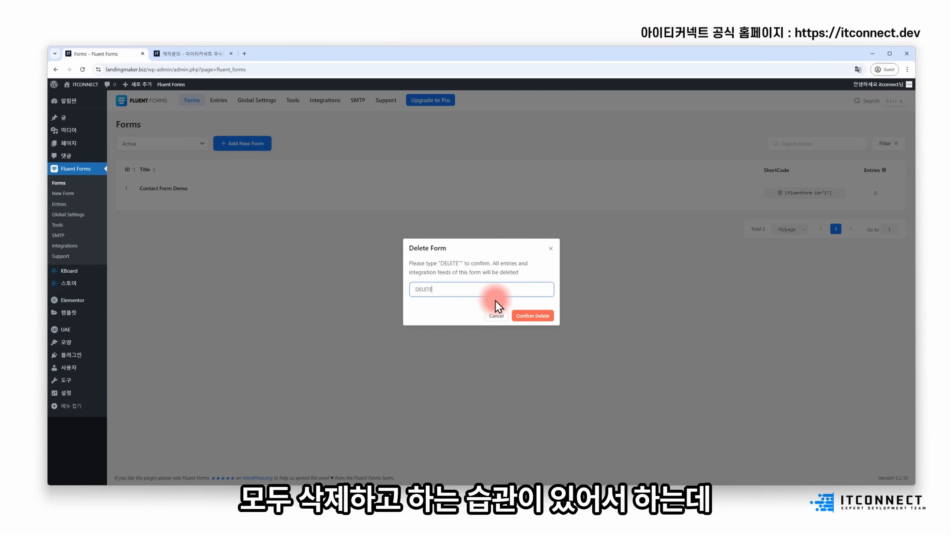
left_click(532, 315)
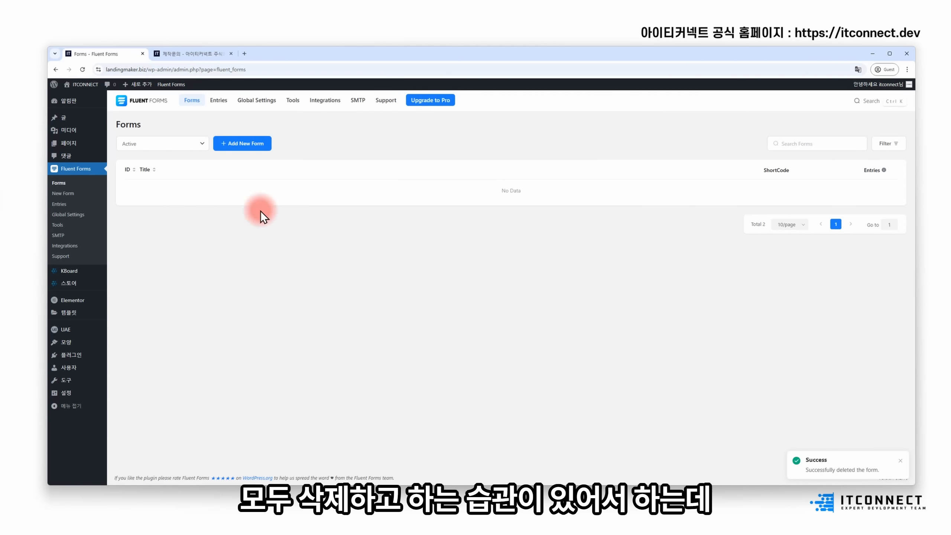
Step: Create a new blank form and add a Custom HTML field above the submit button
left_click(244, 146)
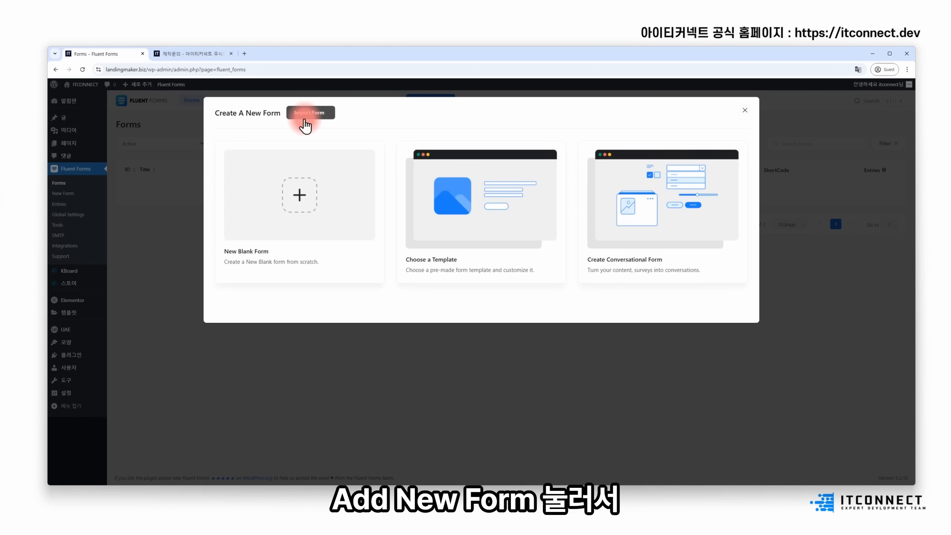
left_click(296, 194)
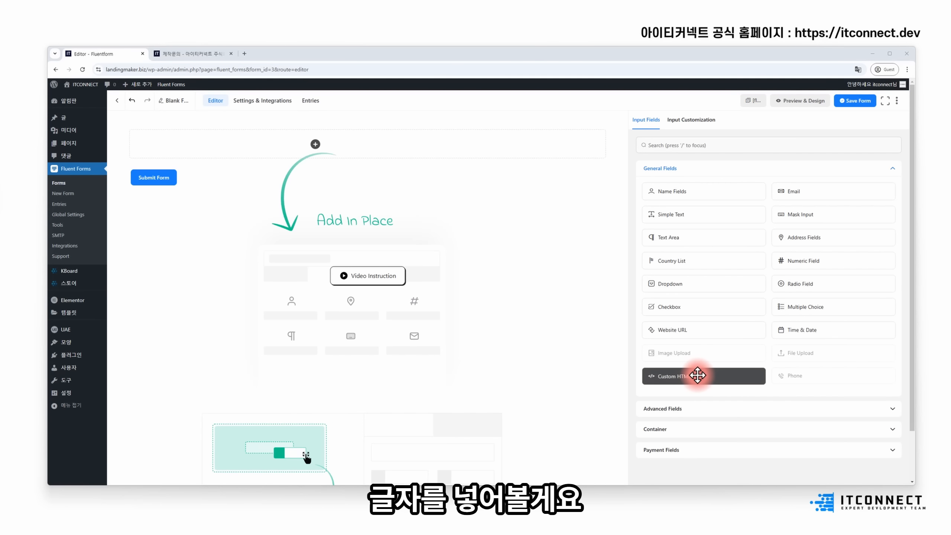
left_click_drag(697, 374, 331, 141)
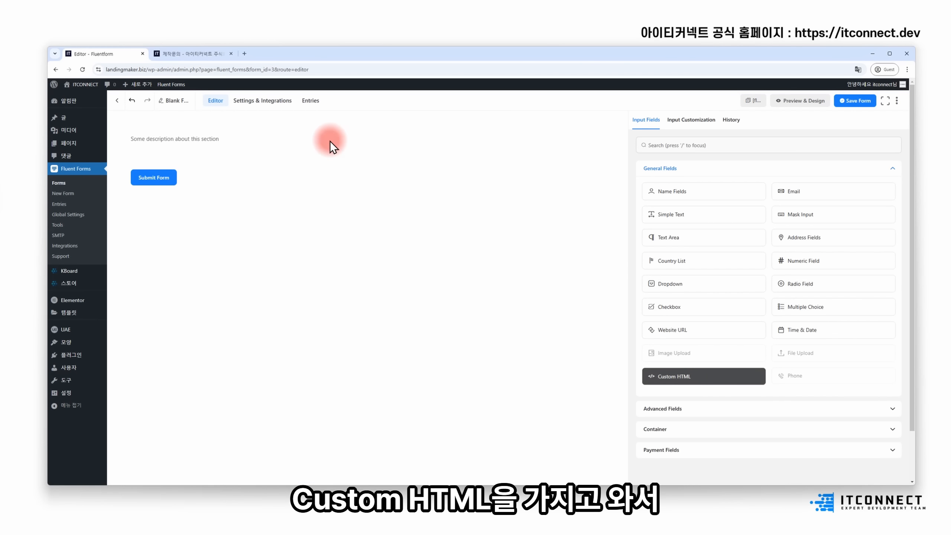
Step: Replace the Custom HTML field's placeholder text with "01. 제작을 희망하는 서비스를 선택해주세요"
left_click(276, 147)
left_click_drag(749, 223, 631, 218)
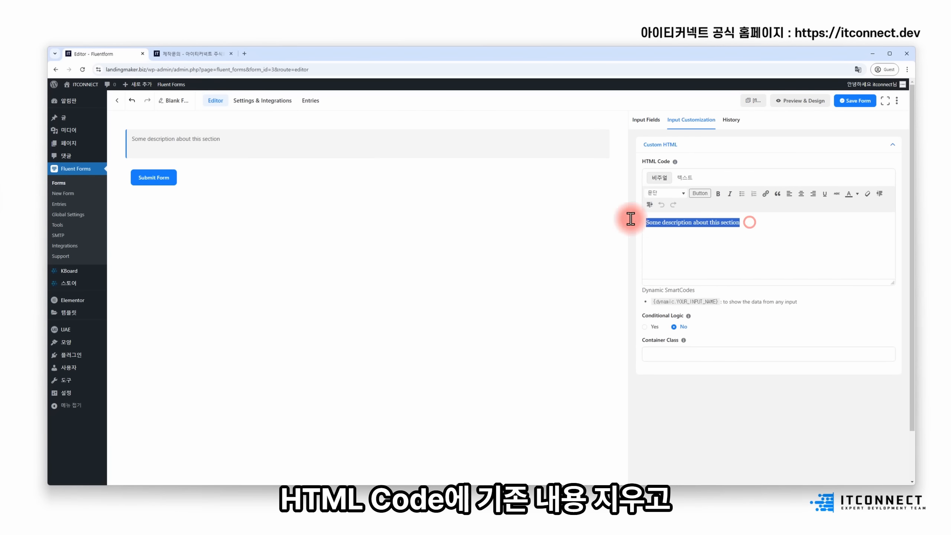
key("BackSpace")
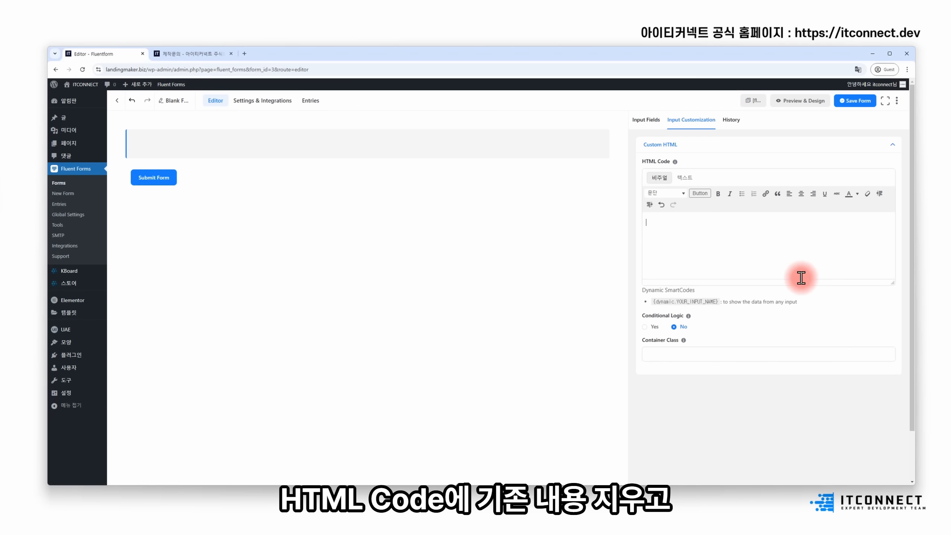
type("01. 제작을 희망하는 서비스를 선택해주세요")
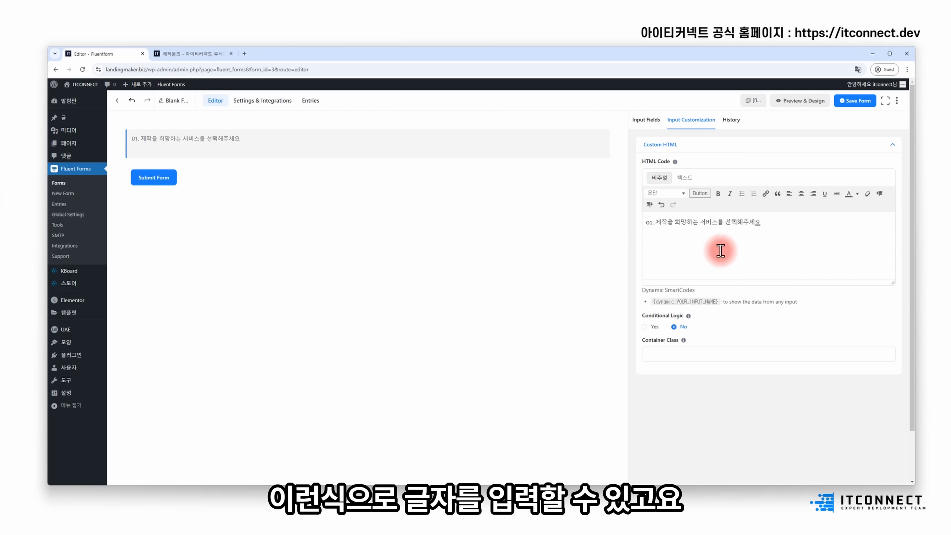
Step: Format the Custom HTML text as Heading 2 (헤딩 2)
left_click_drag(776, 224, 609, 225)
left_click(681, 193)
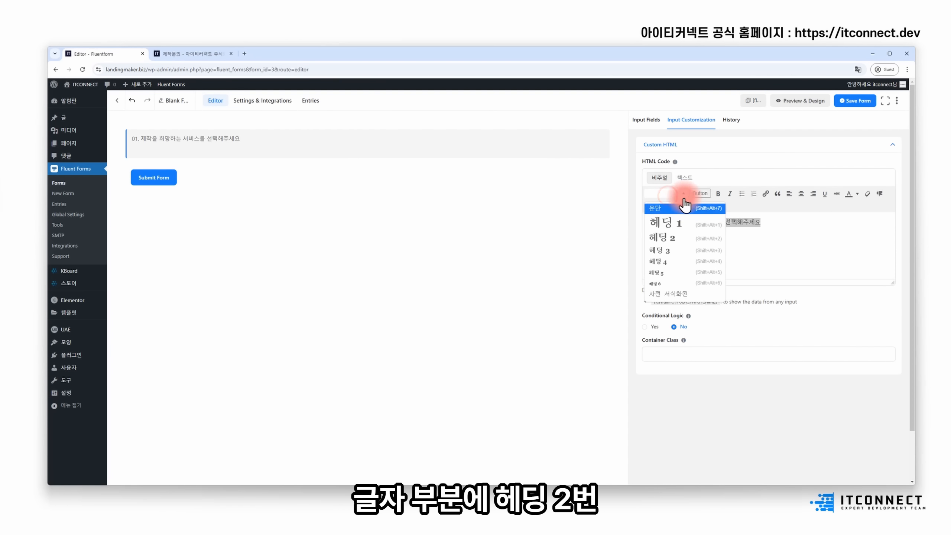
left_click(670, 237)
left_click(773, 240)
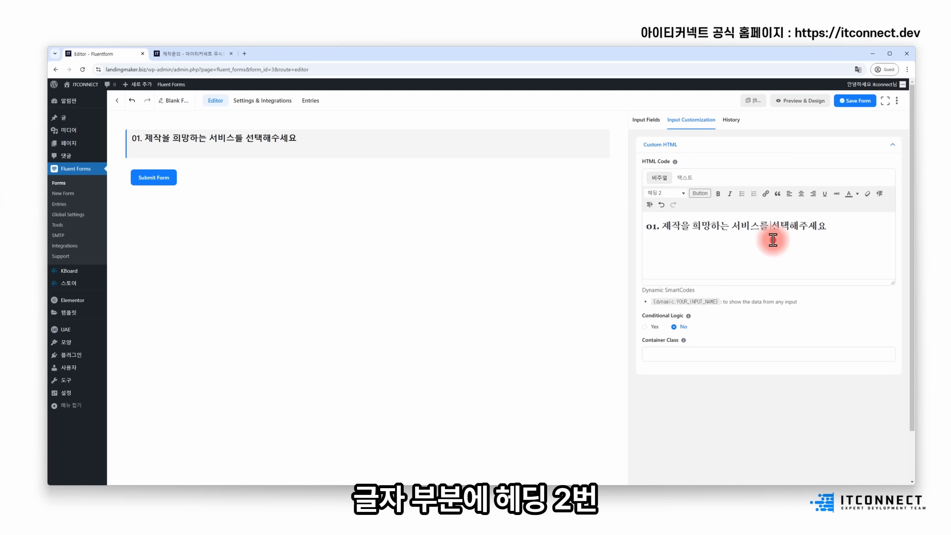
left_click(848, 228)
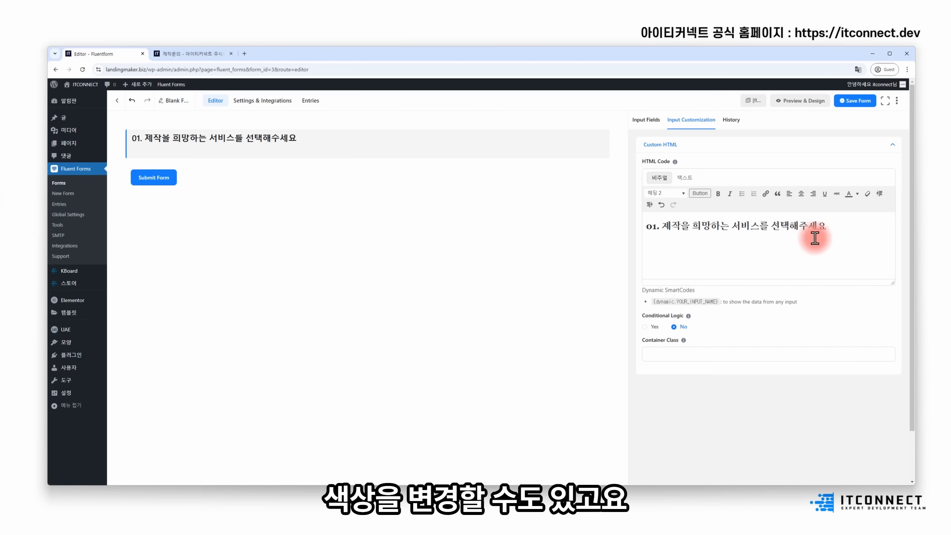
Step: Underline the whole heading text in the Custom HTML field
scroll(730, 210, "down", 1)
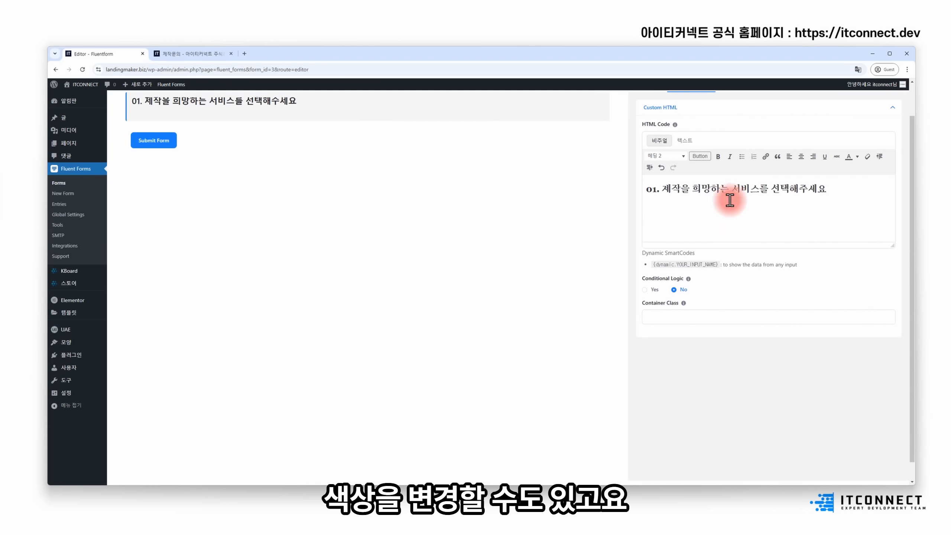
left_click_drag(843, 187, 626, 196)
left_click(825, 157)
left_click(846, 213)
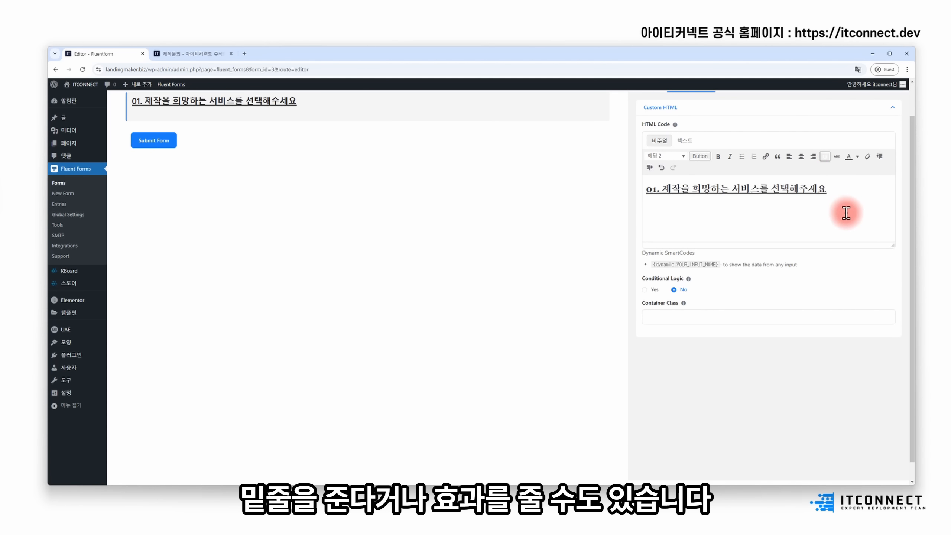
Step: Remove the underline from the heading text in the Custom HTML field
scroll(846, 213, "up", 1)
left_click_drag(829, 225, 638, 226)
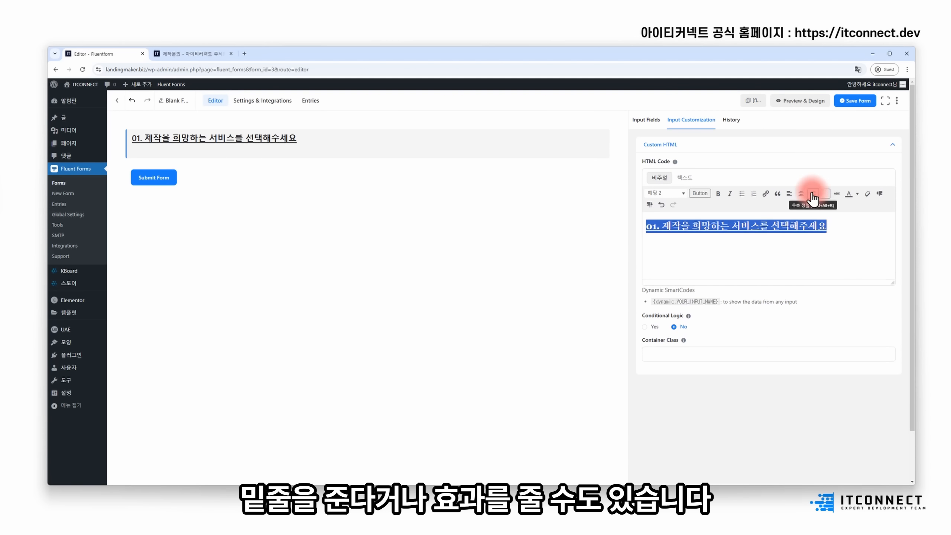
left_click(824, 193)
left_click(805, 233)
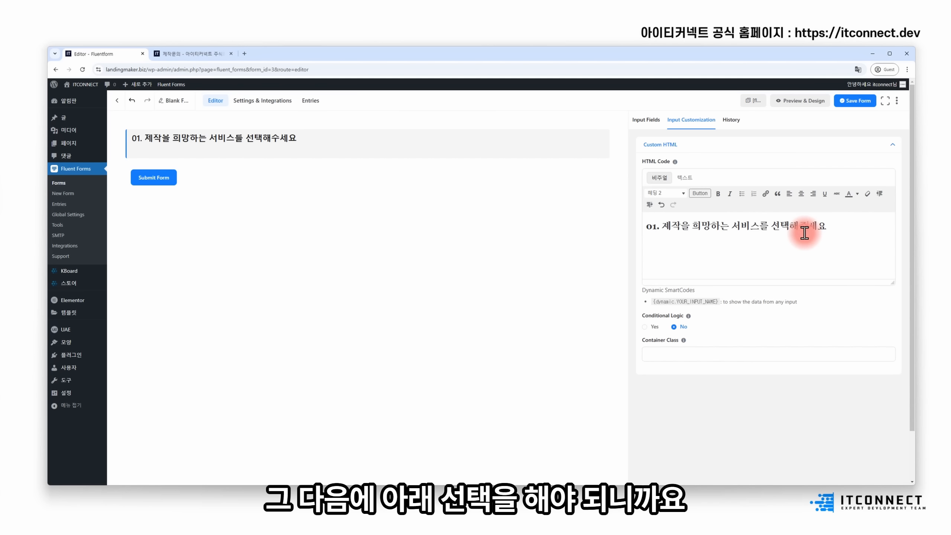
Step: Add a Radio Field below the first heading and set its element label to "서비스 선택"
left_click(646, 121)
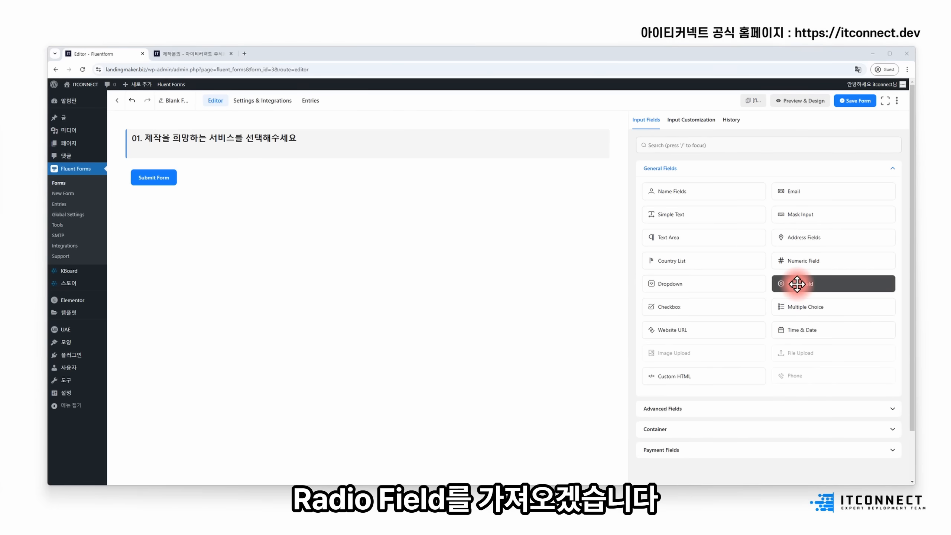
left_click_drag(798, 283, 232, 164)
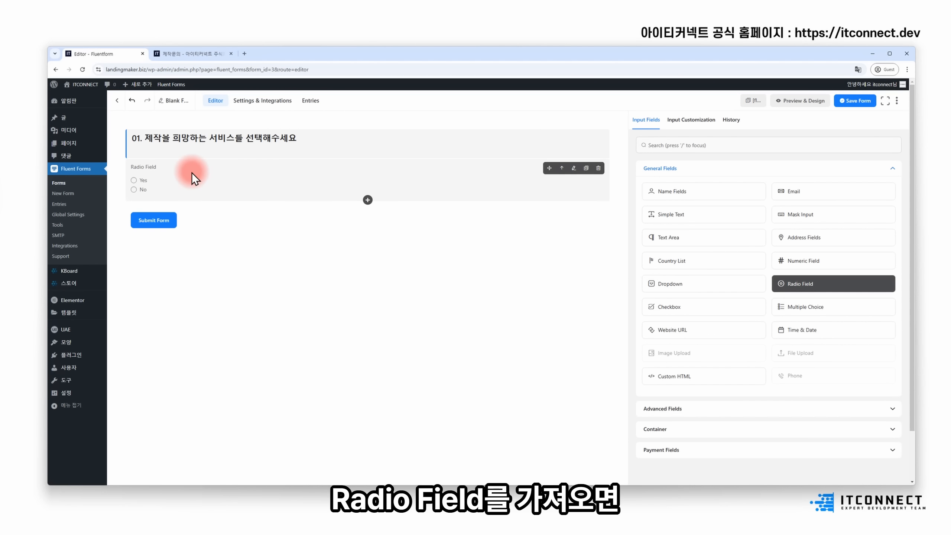
left_click(151, 178)
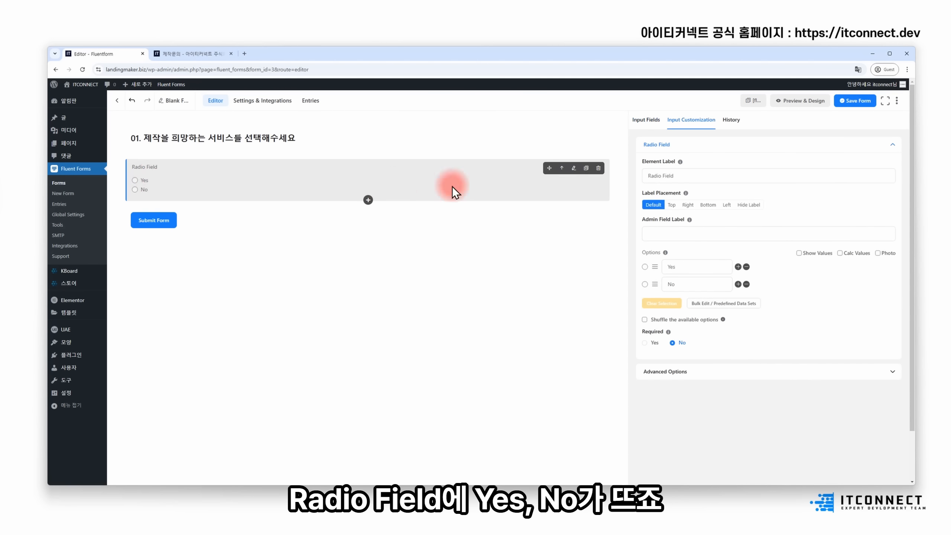
left_click(704, 177)
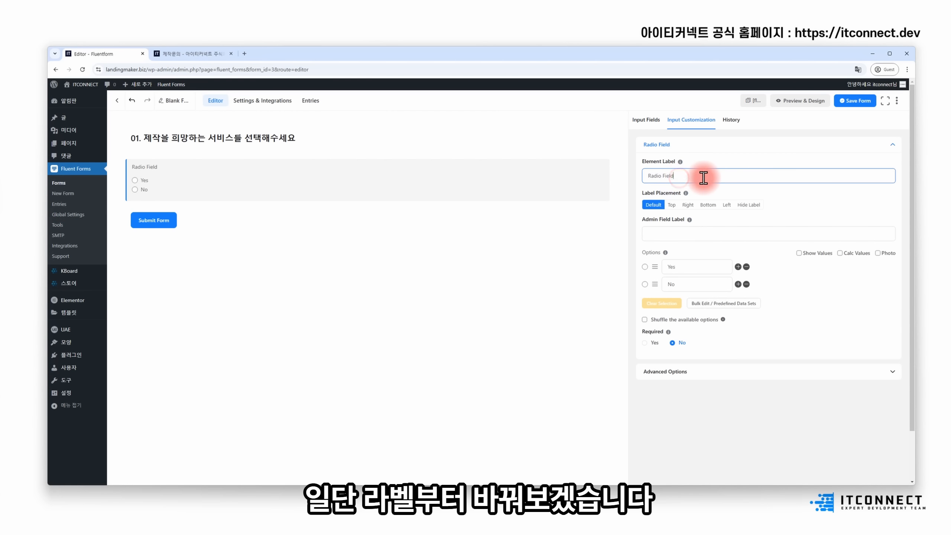
type("서비스 선택")
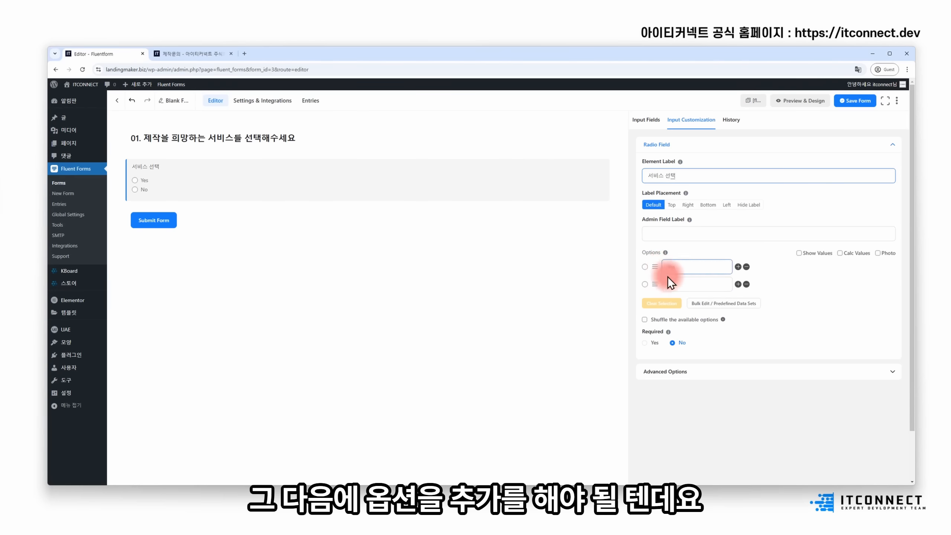
Step: Replace the radio field's two default options with "워드프레스 홈페이지 제작" and "웹 사이트 개발"
left_click(682, 279)
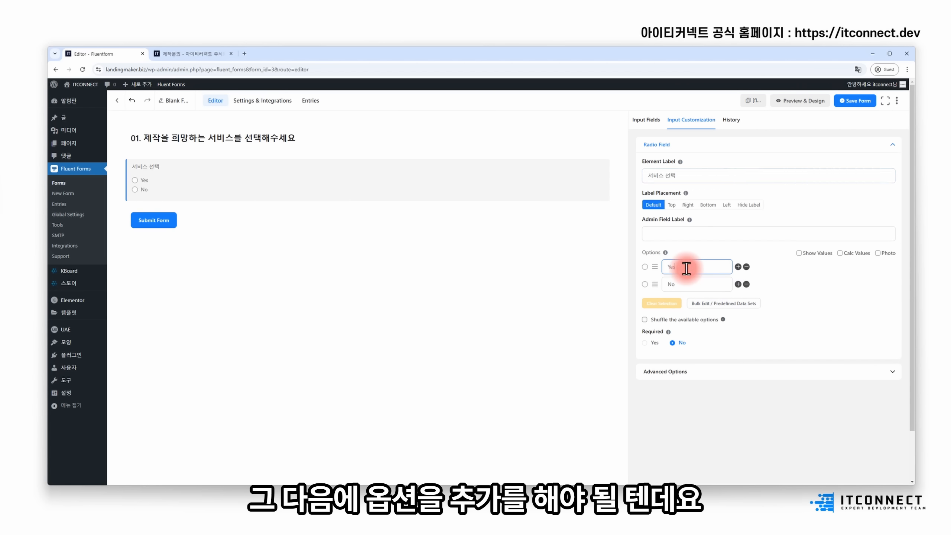
double_click(686, 268)
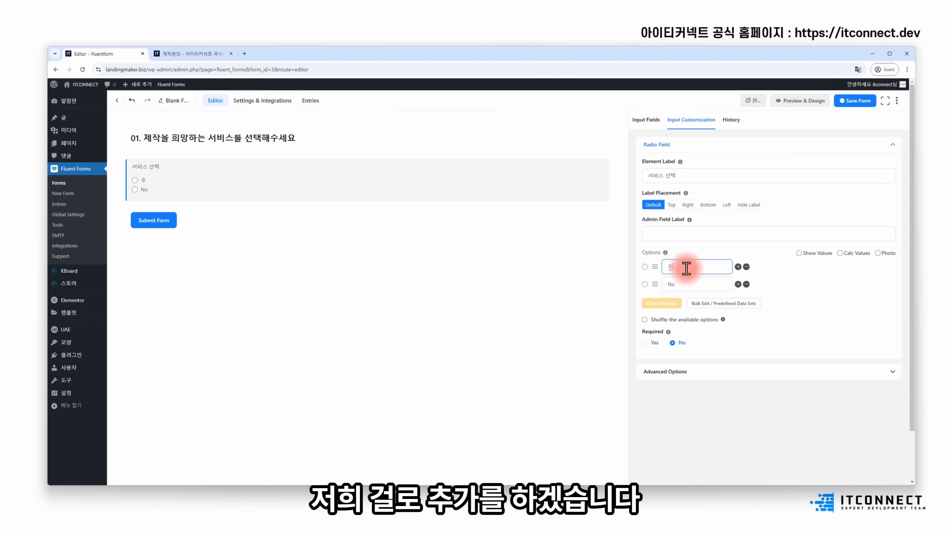
type("워드프")
type("레스 홈페이지 제작")
double_click(689, 279)
key("BackSpace")
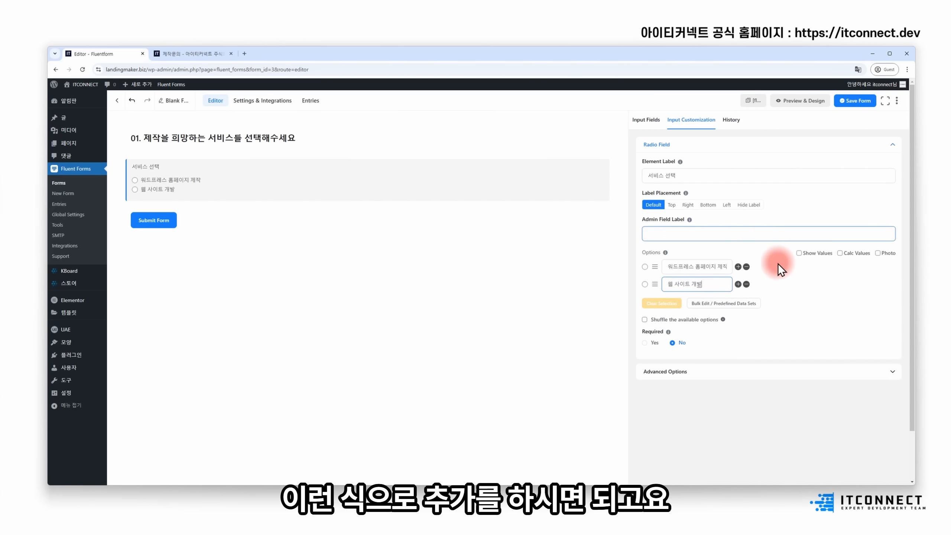
left_click(785, 311)
Step: Add four more options to the radio field below "웹 사이트 개발"
left_click(738, 284)
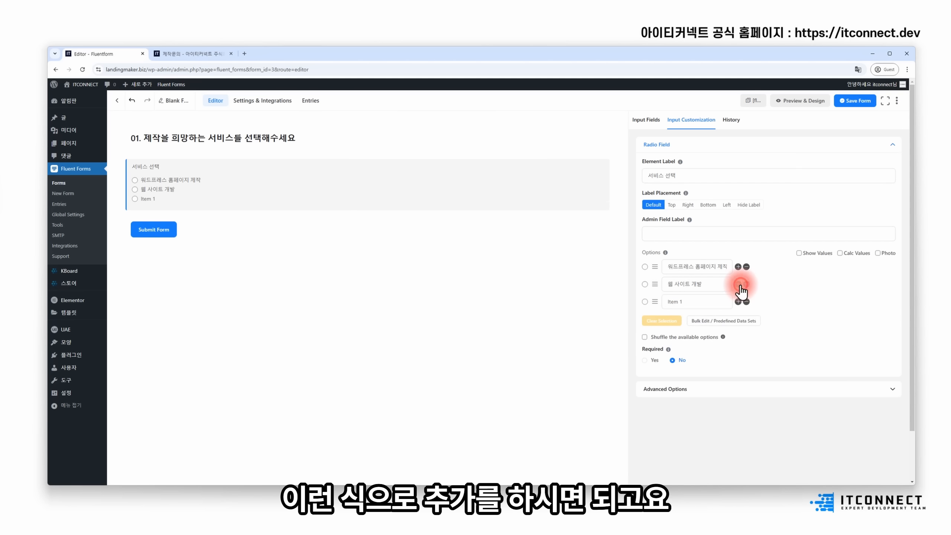
left_click(738, 301)
left_click(738, 319)
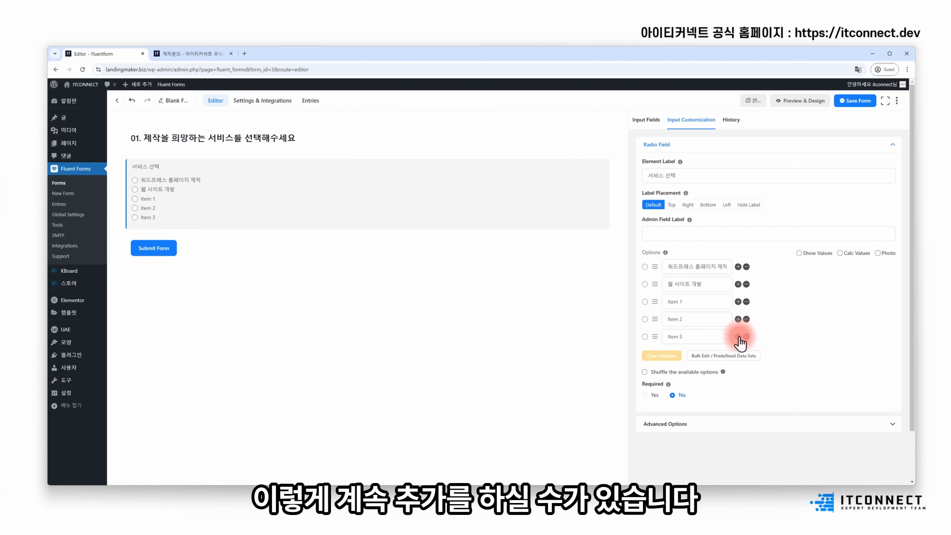
left_click(739, 337)
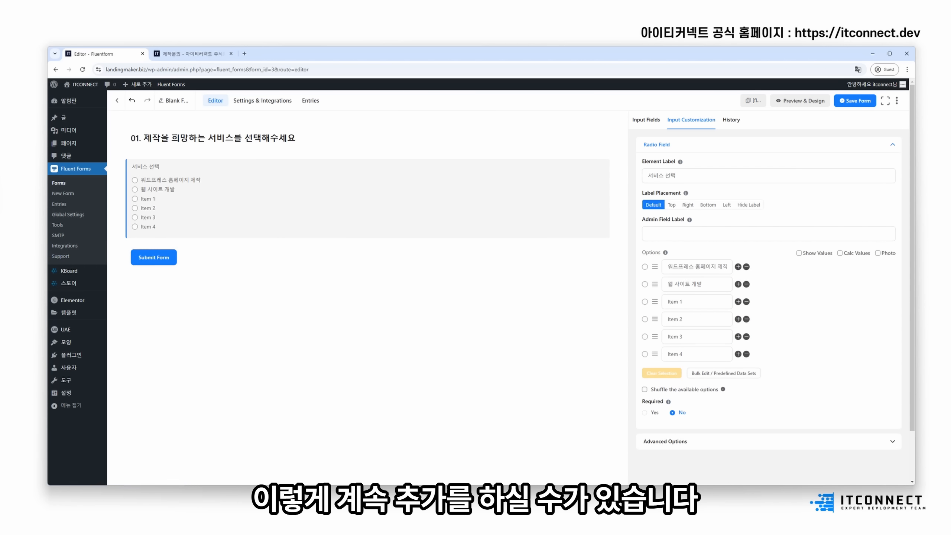
Step: Name the radio field's third option "모바일 애플리케이션 개발" and its fourth "윈도우 애플리케이션 개발"
left_click(693, 302)
key("ctrl+a")
type("모바일 애플리케이션 개발")
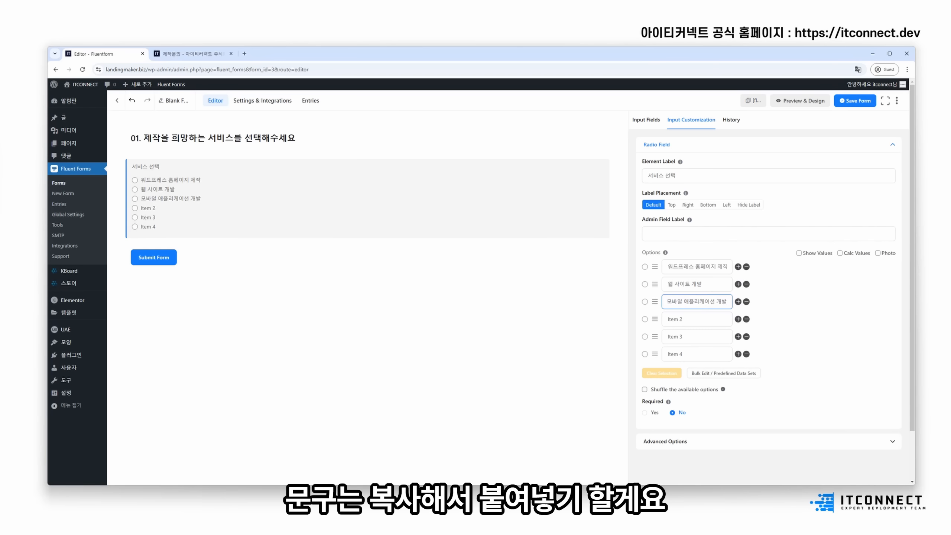
left_click(700, 318)
key("ctrl+a")
type("윈도우 애플리케이션 개발")
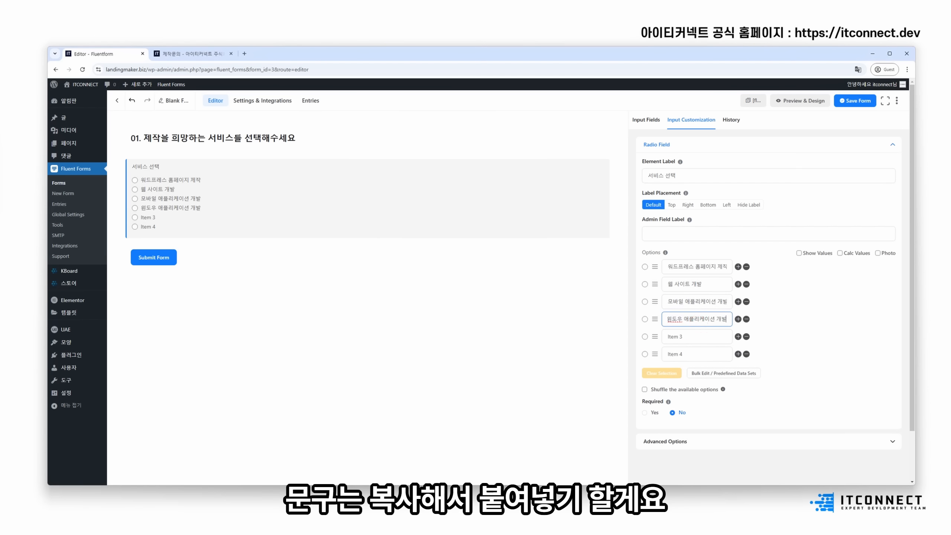
Step: Name the fifth radio option "마케팅 자동화 솔루션 개발" and the sixth "기타 (상세 문의 내용에 자세히 작성해주세요)"
left_click(688, 337)
key("ctrl+a")
type("마케팅 자동화 솔루션 개발")
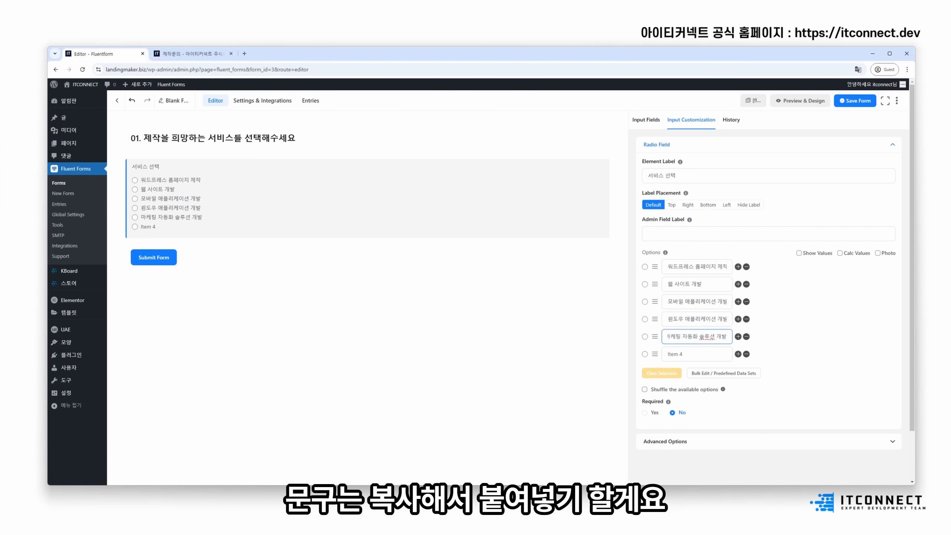
left_click(676, 356)
key("ctrl+a")
type("기타 (상세 문의 내용에 자세히 작성해주세요)")
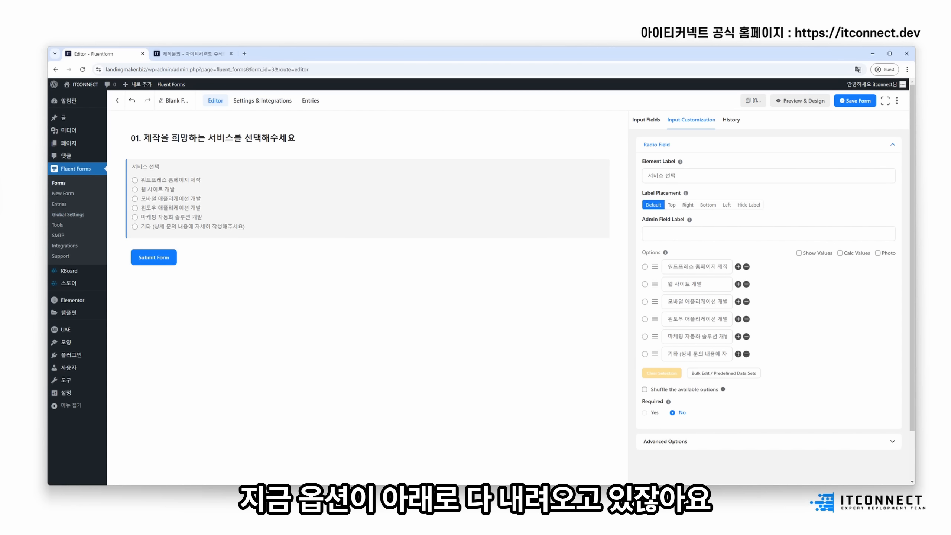
Step: Arrange the radio field's options in a 3-Column Layout and make the field required
left_click(681, 441)
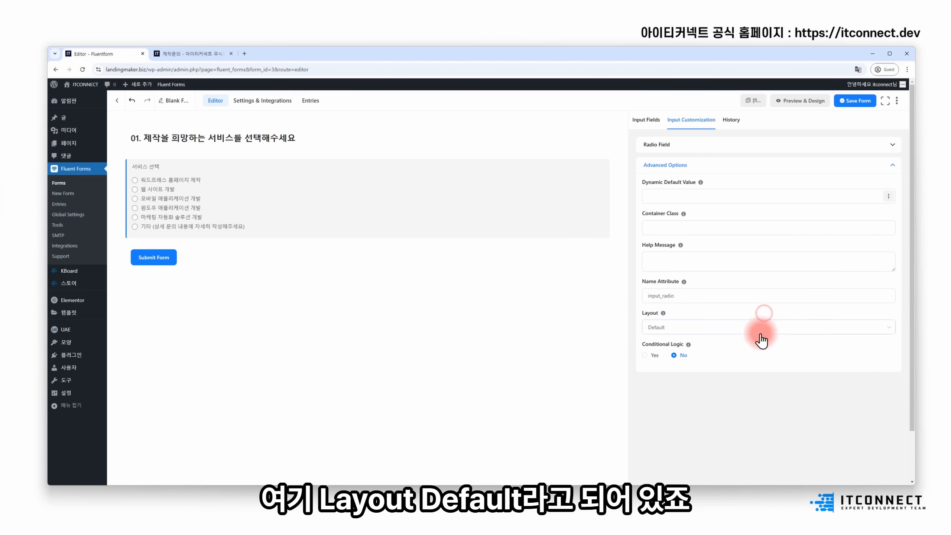
left_click(777, 332)
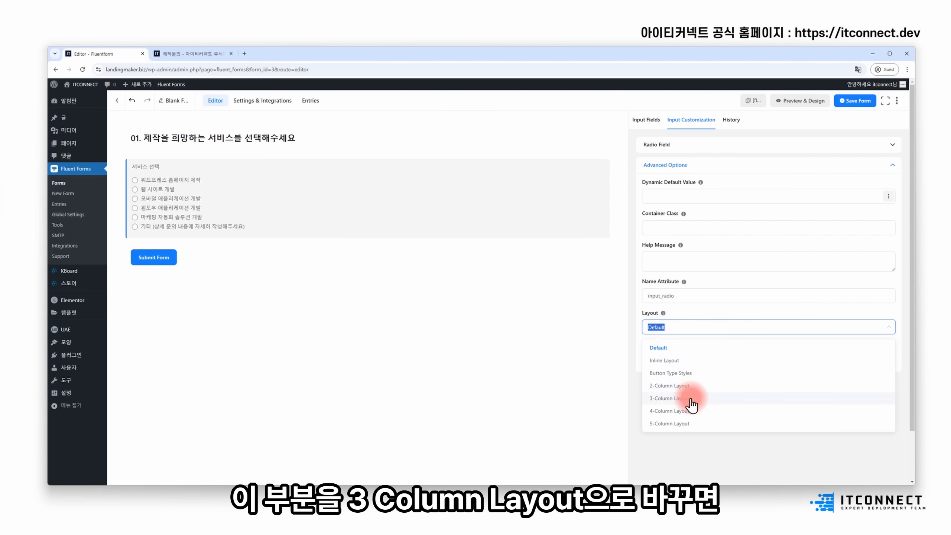
left_click(691, 396)
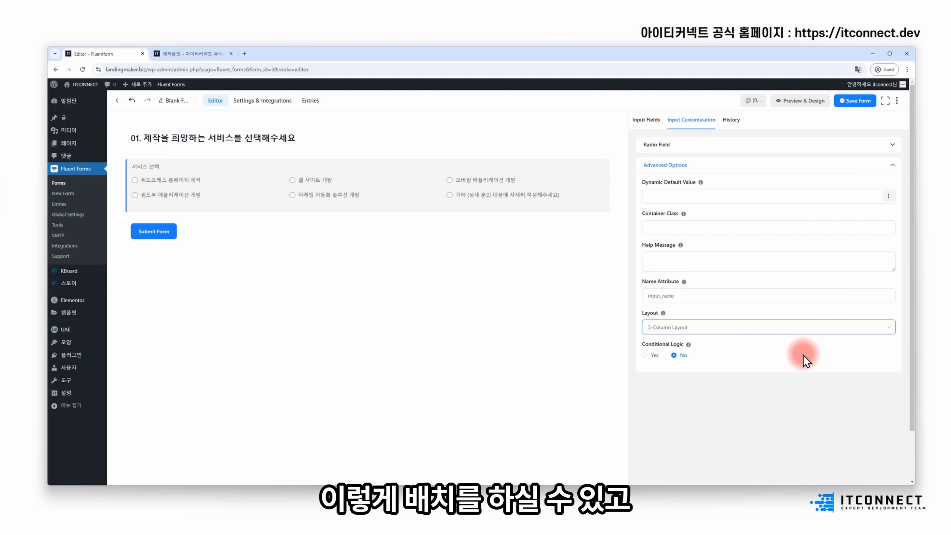
left_click(671, 149)
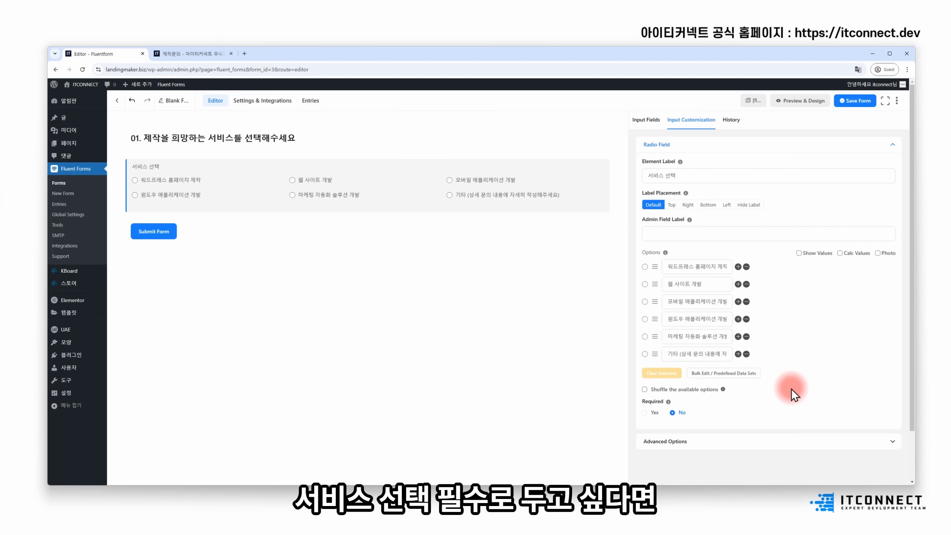
left_click(644, 414)
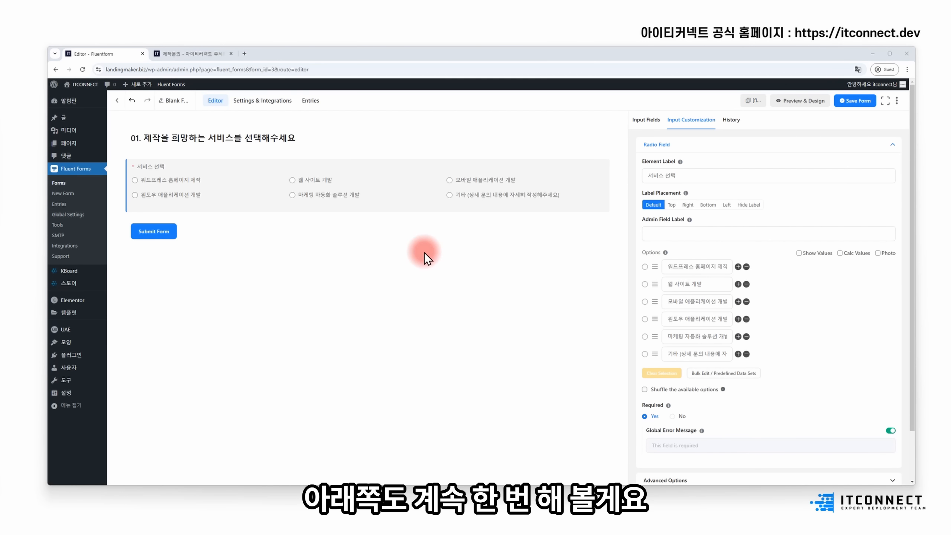
Step: Check the section layout on the ITCONNECT inquiry page and add a Two Column Container below the radio field
left_click(647, 120)
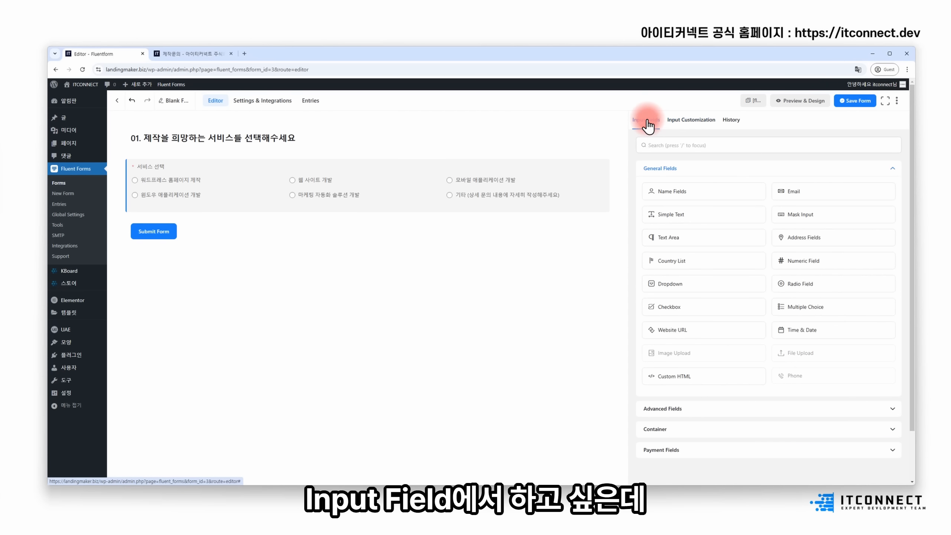
left_click(194, 56)
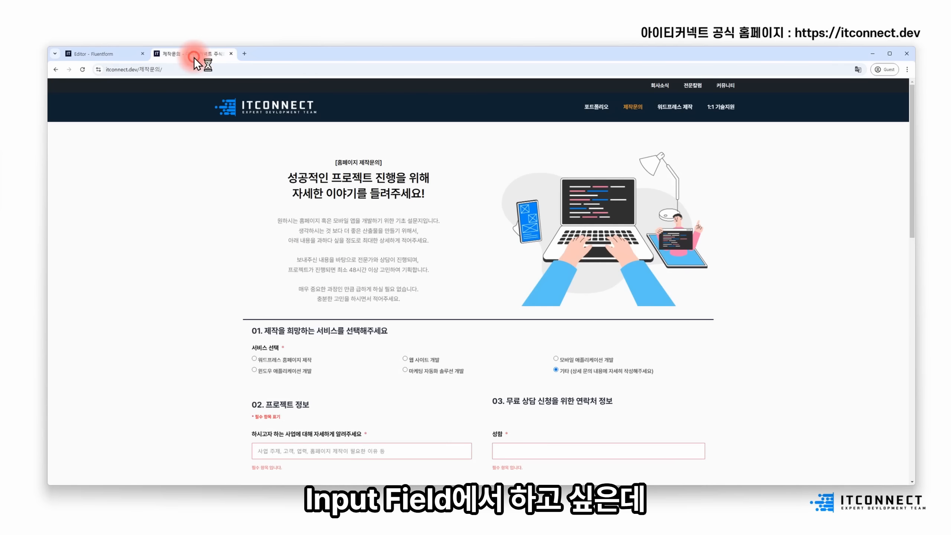
scroll(370, 236, "down", 3)
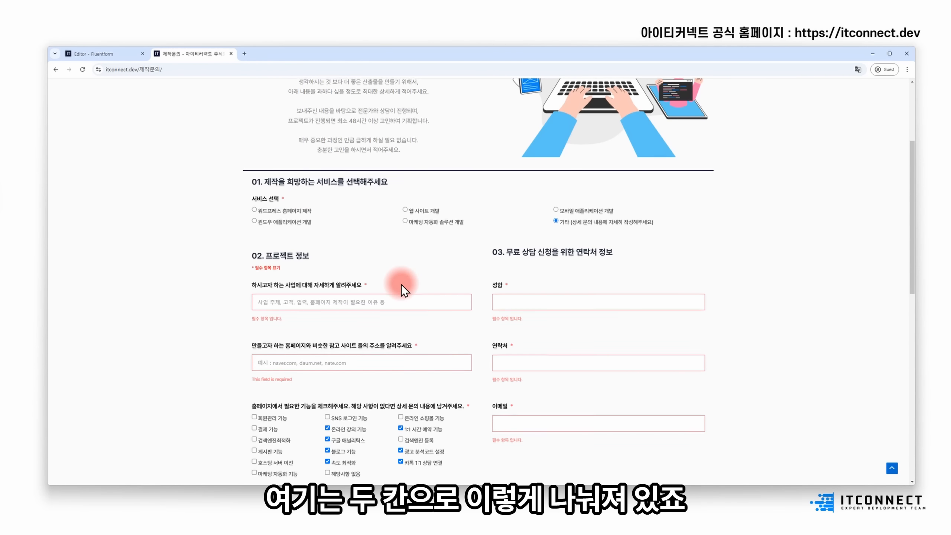
scroll(259, 219, "down", 1)
scroll(244, 416, "up", 1)
scroll(472, 187, "down", 3)
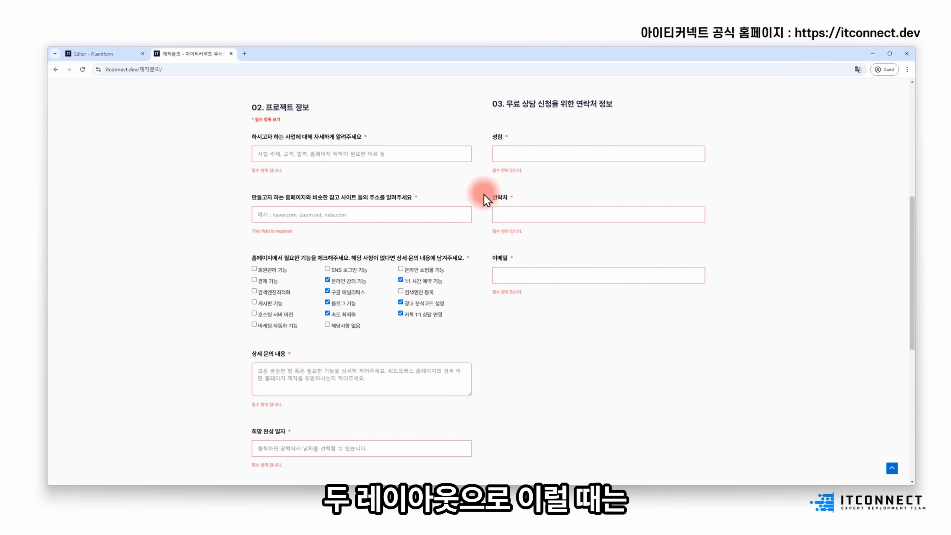
left_click(112, 54)
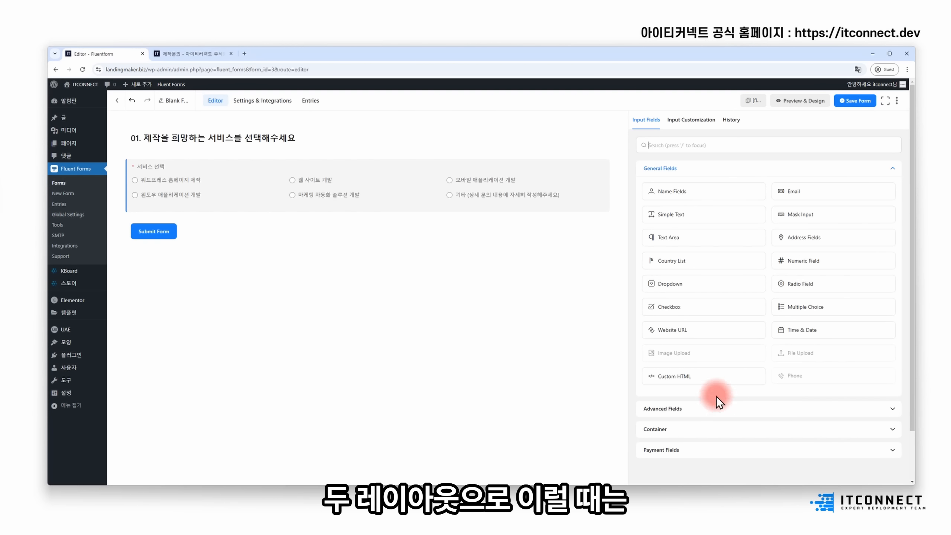
left_click(685, 428)
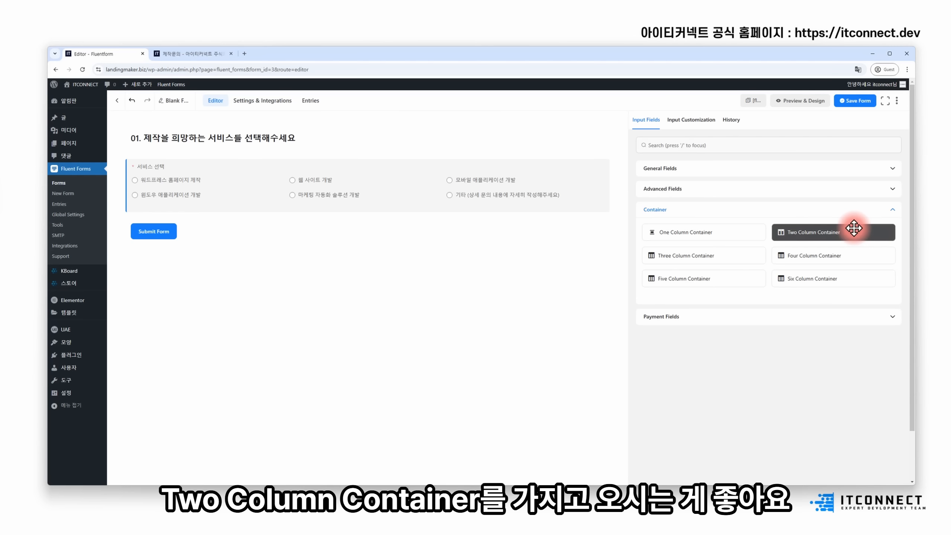
left_click_drag(853, 228, 437, 215)
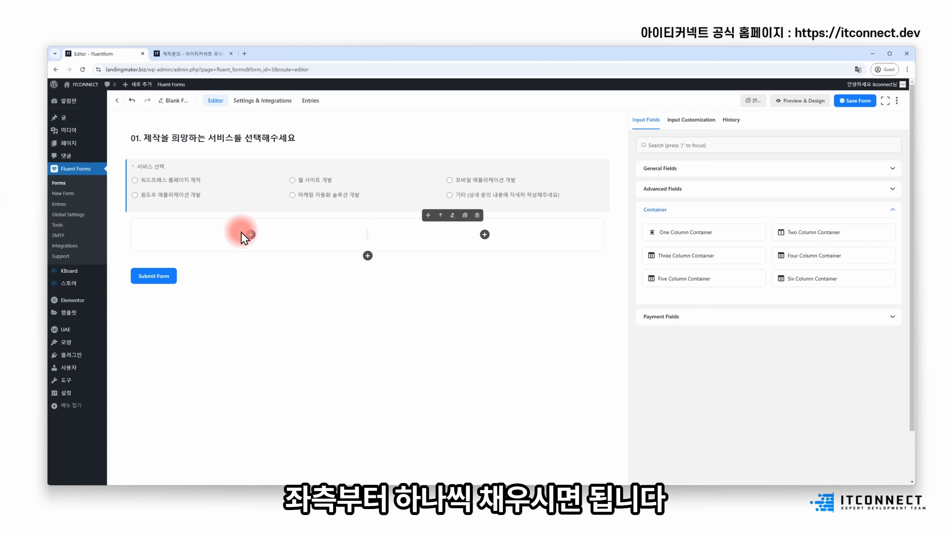
Step: Duplicate the "01." heading field and move the copy into the container's left column
right_click(254, 140)
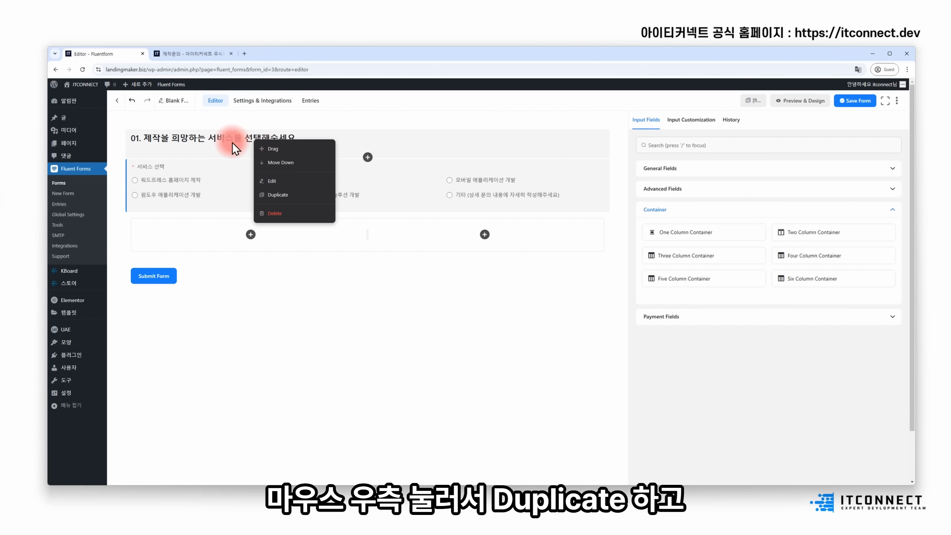
left_click(276, 195)
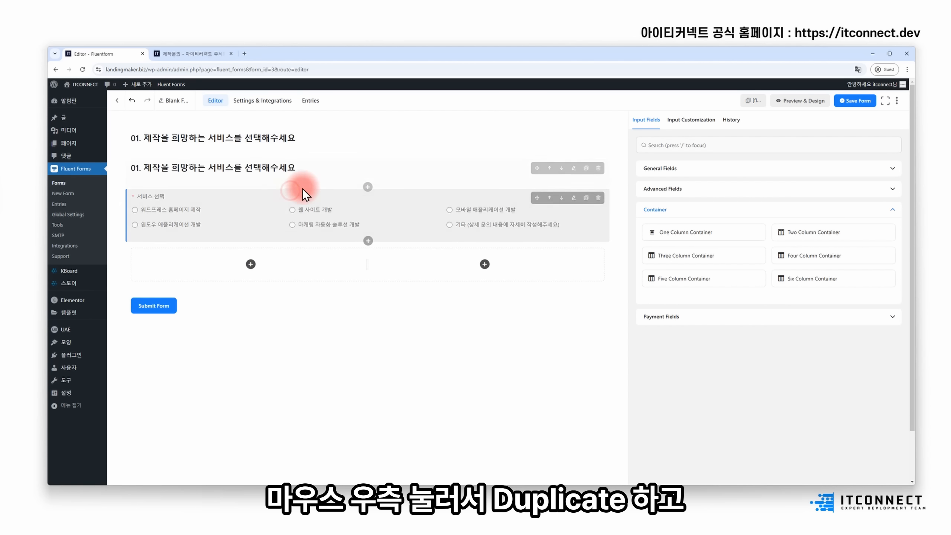
left_click_drag(537, 170, 260, 235)
Step: Change the heading text in the container's left column to "02. 프로젝트 정보"
left_click(143, 239)
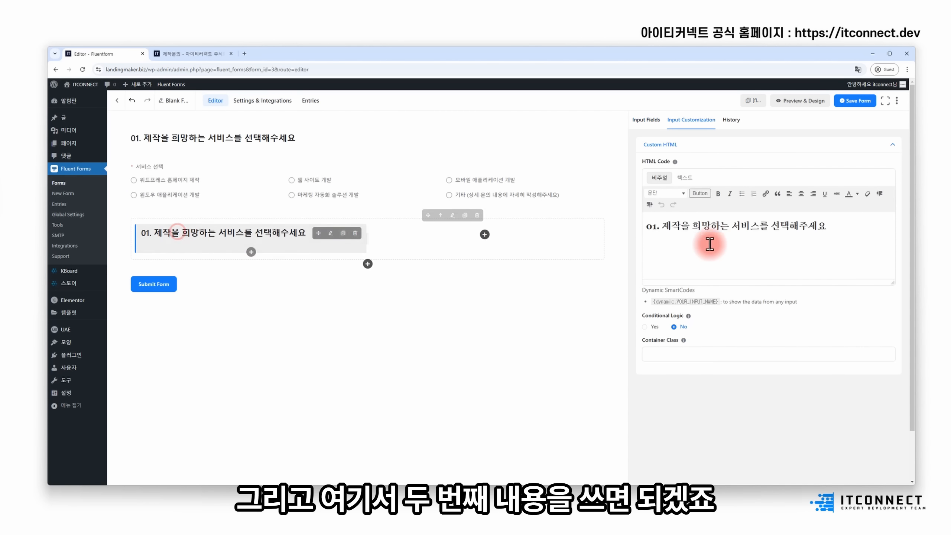
left_click(659, 226)
key("BackSpace")
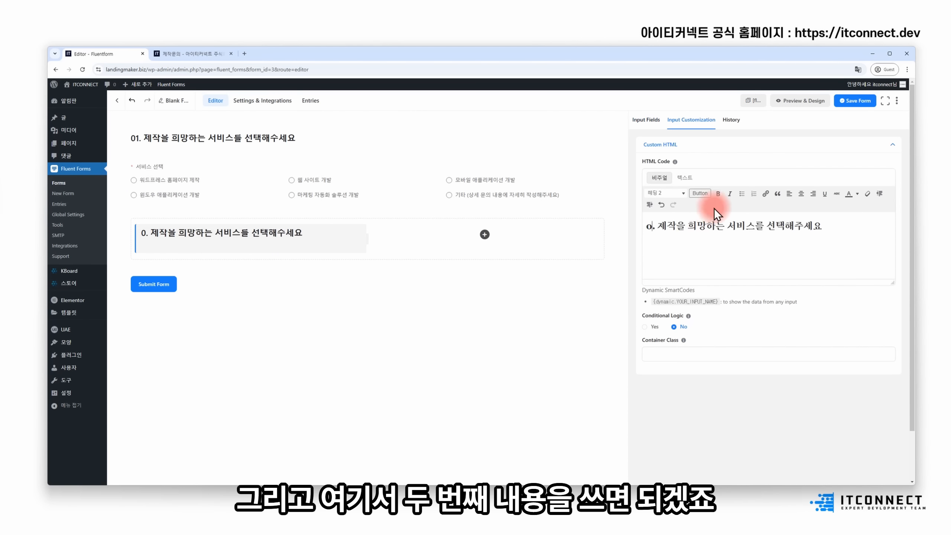
type("2")
key("shift+End")
type("프로젝트 정보")
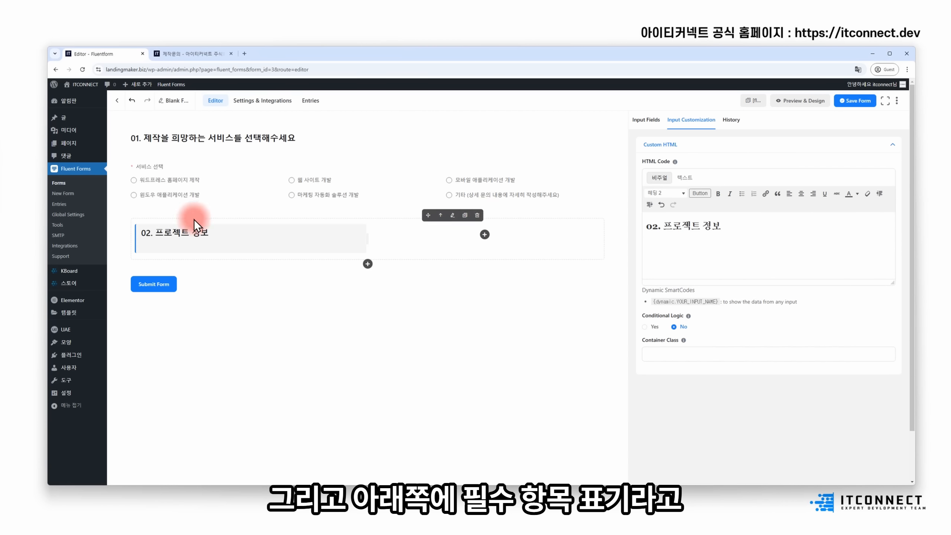
Step: Add the line "* 필수 항목 표기" below the "02. 프로젝트 정보" heading and colour it red
key("Return")
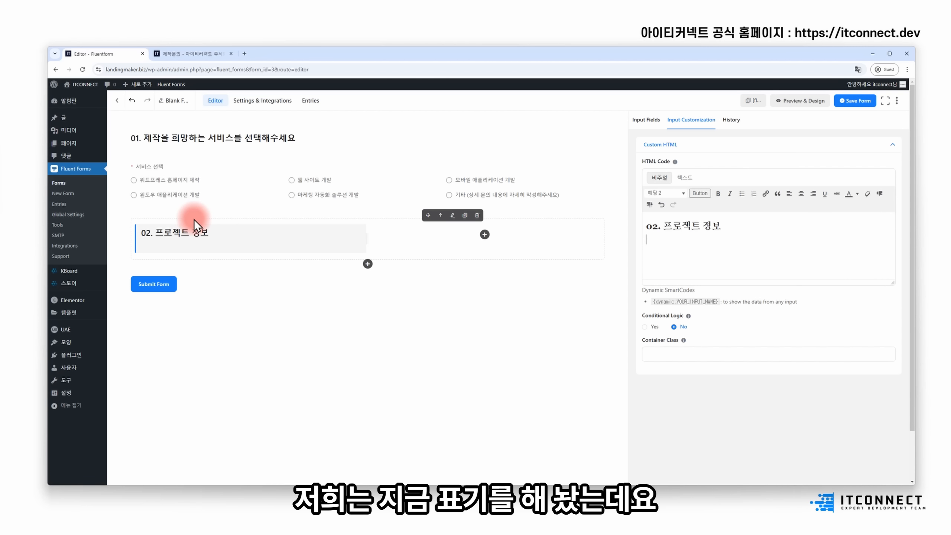
type("* 필수 항목 표기")
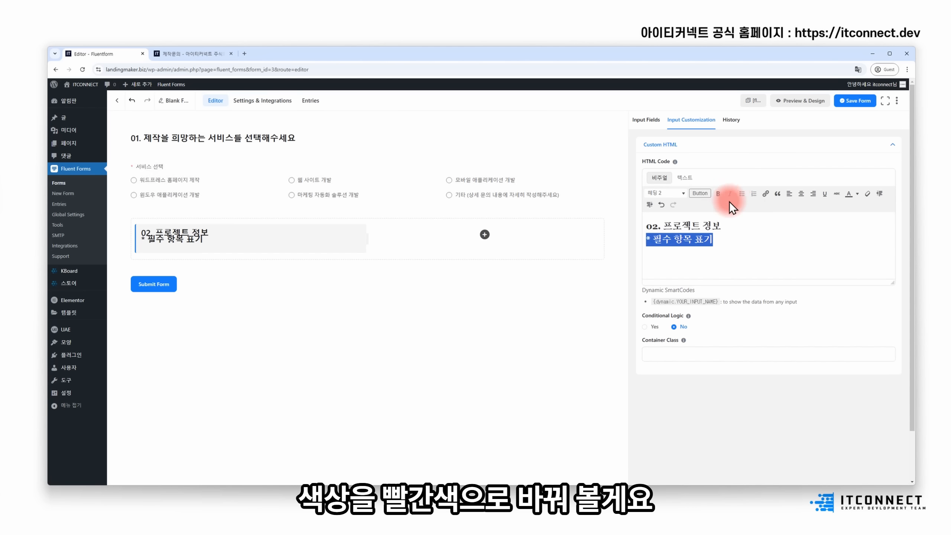
left_click(857, 194)
left_click(836, 224)
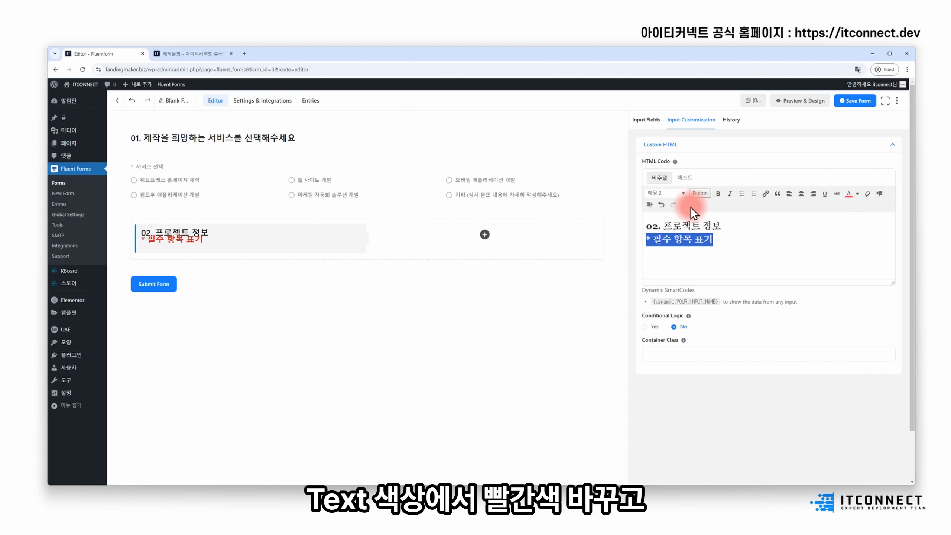
Step: Try to set the "* 필수 항목 표기" line to paragraph format (문단), then restore the "02. 프로젝트 정보" heading to Heading 2 (헤딩 2)
left_click(685, 198)
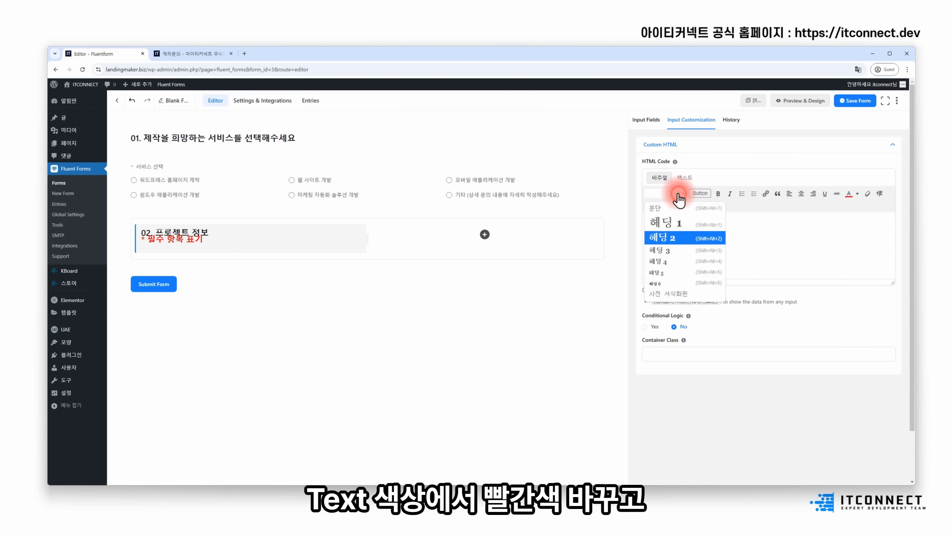
left_click(663, 210)
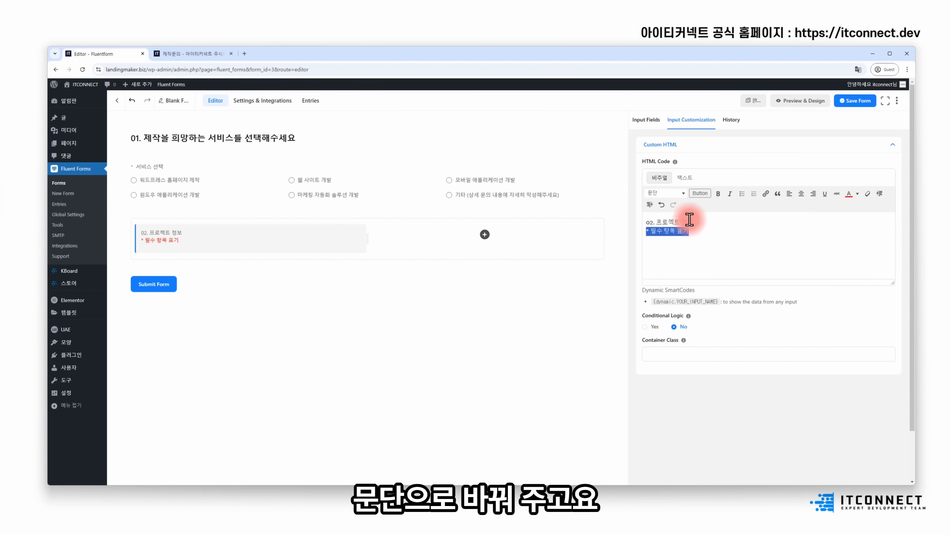
left_click_drag(698, 221, 647, 221)
left_click(666, 193)
left_click(674, 238)
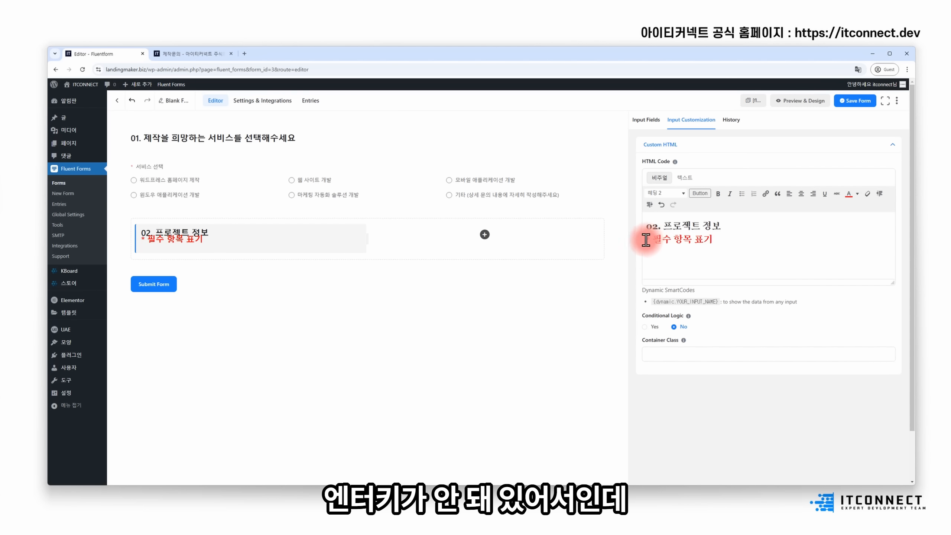
Step: Split "* 필수 항목 표기" into its own block below the "02. 프로젝트 정보" heading and format it as a paragraph (문단)
key("BackSpace")
key("Return")
left_click_drag(727, 246, 630, 246)
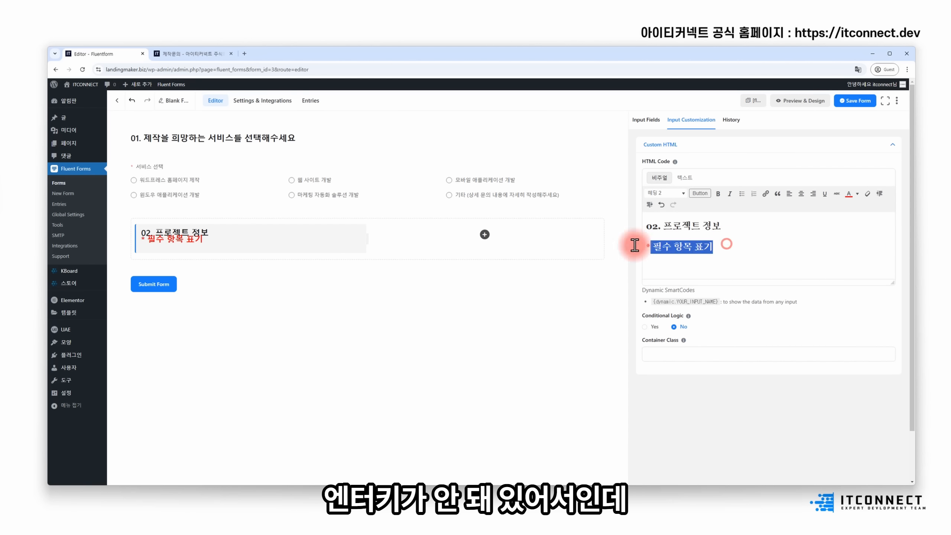
left_click(663, 192)
left_click(664, 213)
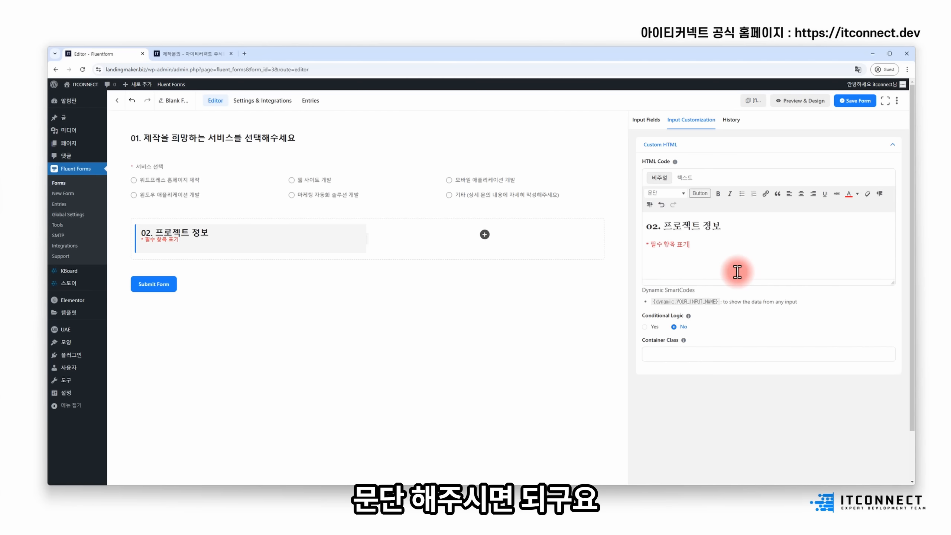
left_click_drag(734, 246, 614, 245)
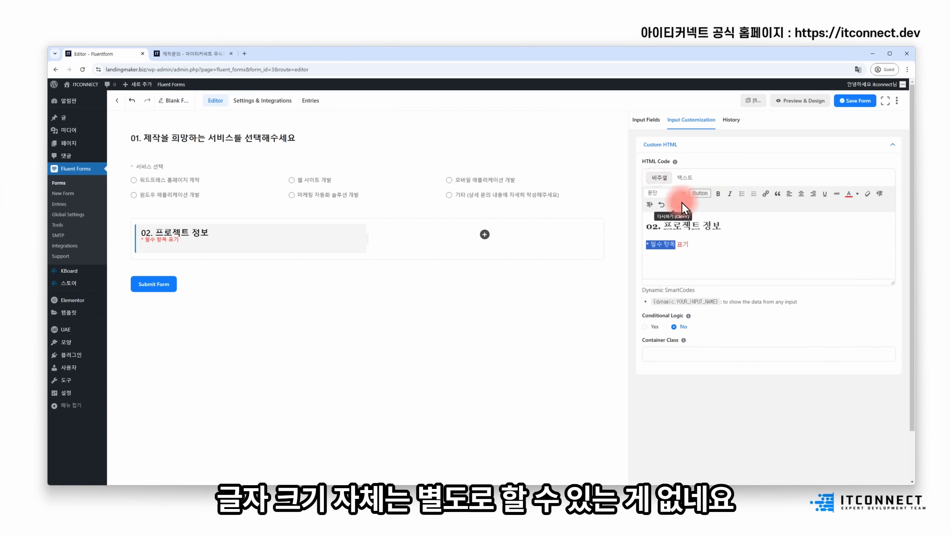
left_click(698, 195)
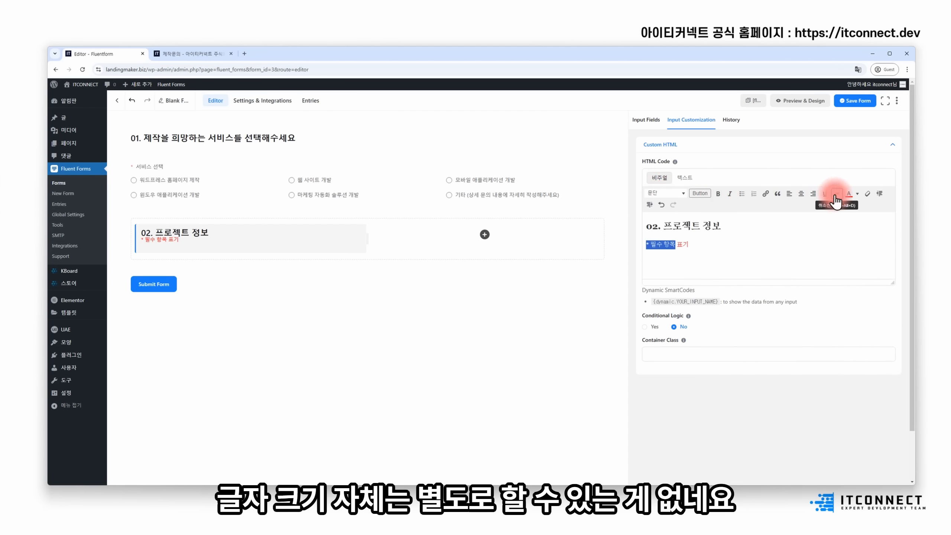
left_click(855, 195)
left_click(800, 335)
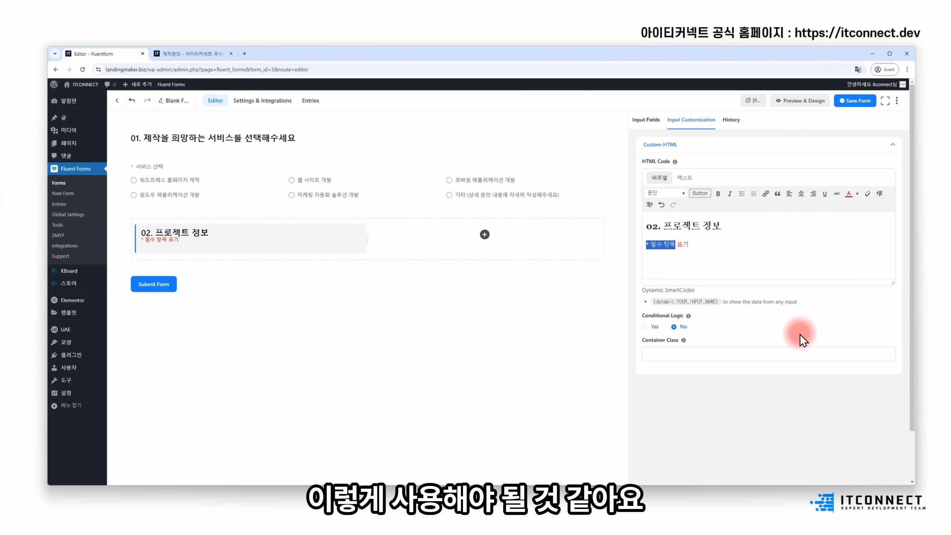
left_click(218, 342)
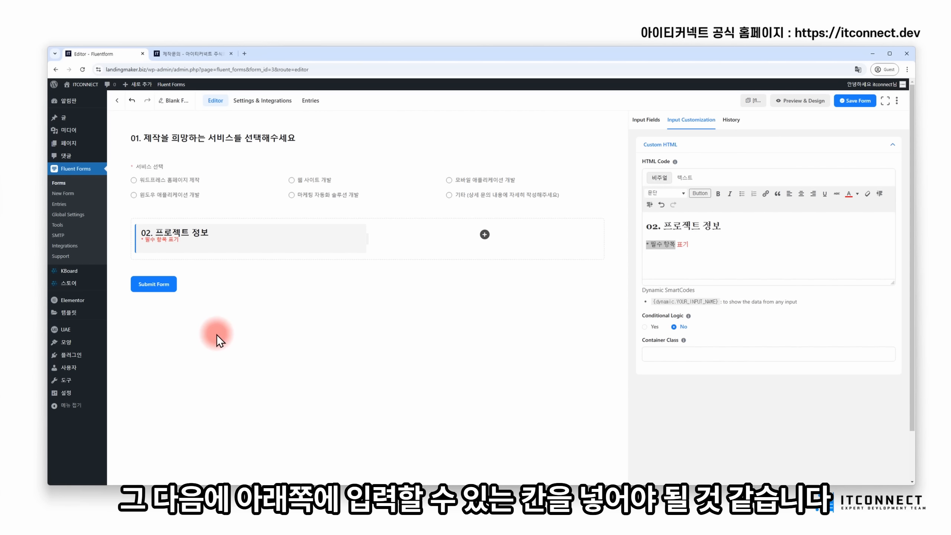
Step: Add a Simple Text field below the "02. 프로젝트 정보" heading in the container's left column and make it required
left_click(648, 120)
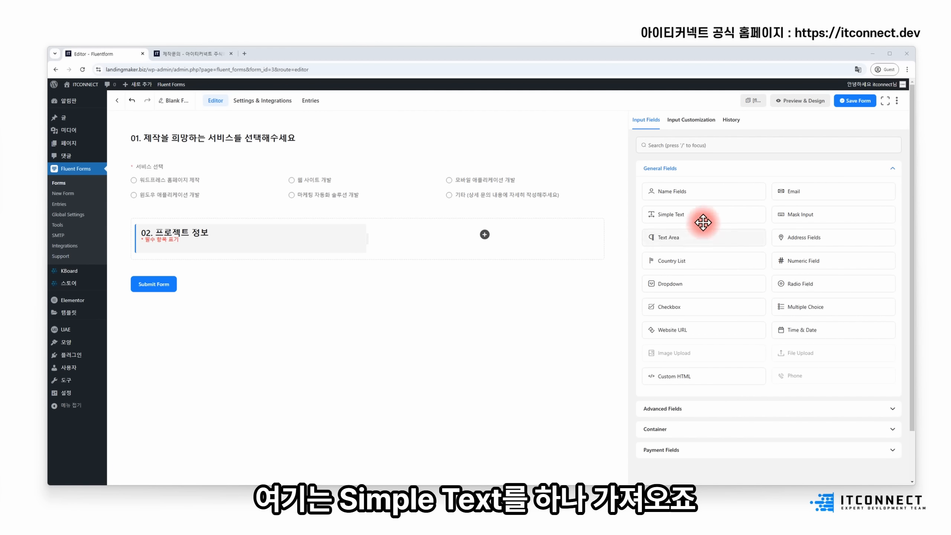
left_click_drag(695, 214, 291, 304)
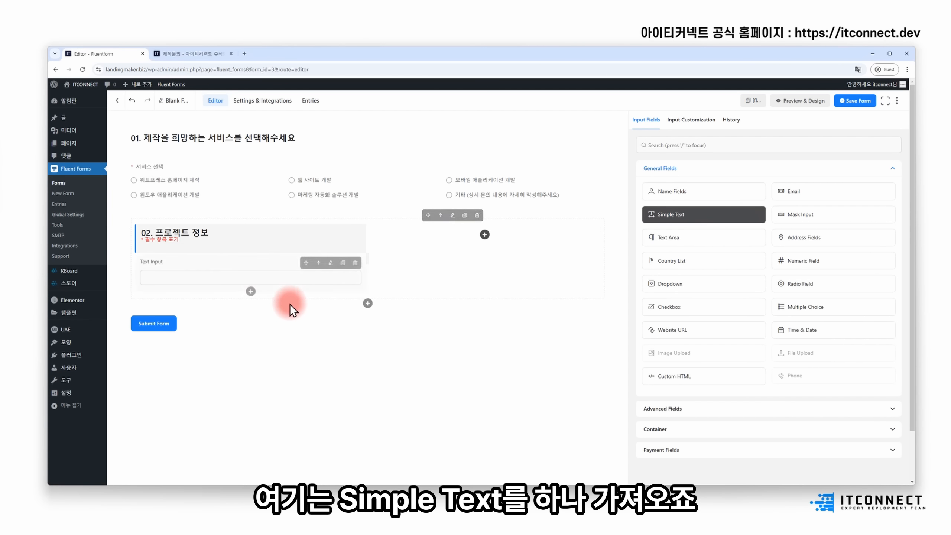
left_click(257, 273)
left_click(673, 294)
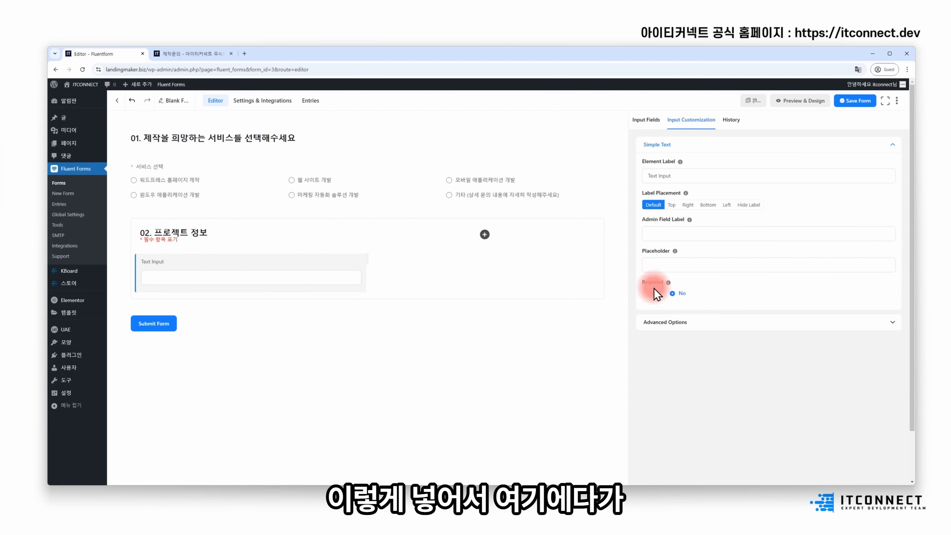
left_click(647, 296)
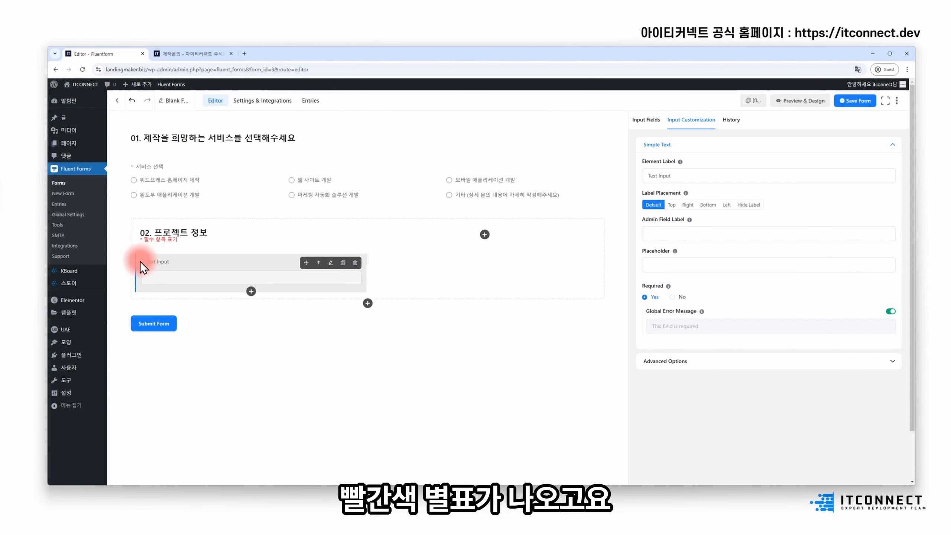
Step: Label the text field "하시고자 하는 사업에 대해 자세하게 알려주세요" with the placeholder "사업 주제, 고객, 입력, 홈페이지 제작이 필요한 이유 등"
triple_click(680, 175)
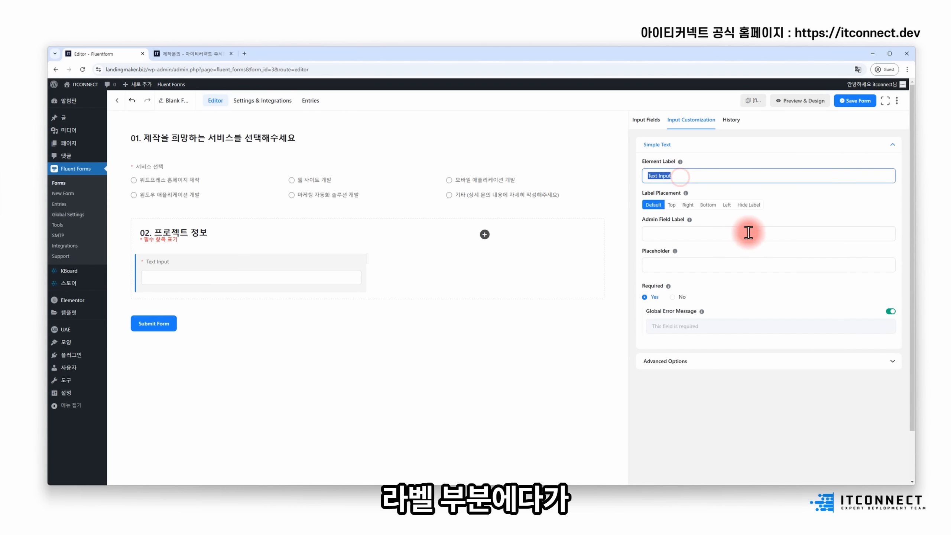
type("해 자세하게 알려주세요")
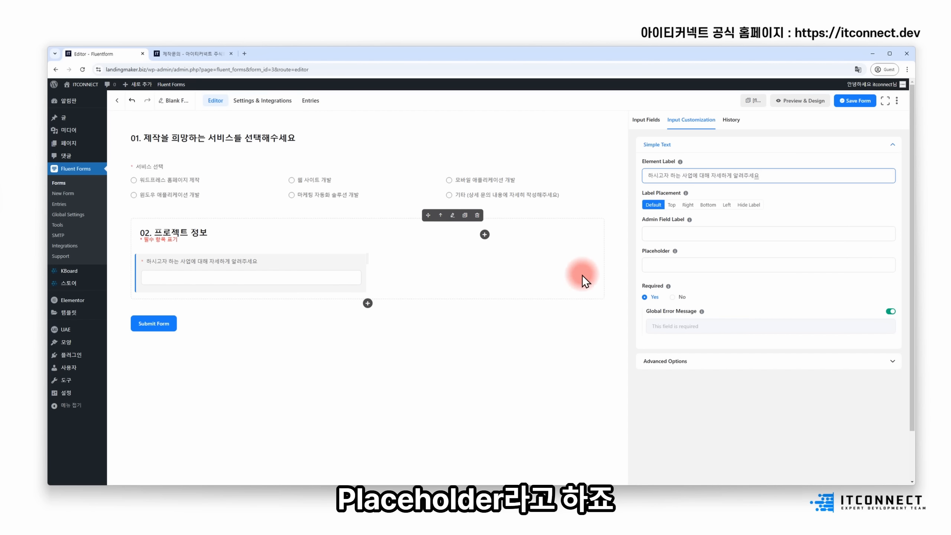
left_click(706, 264)
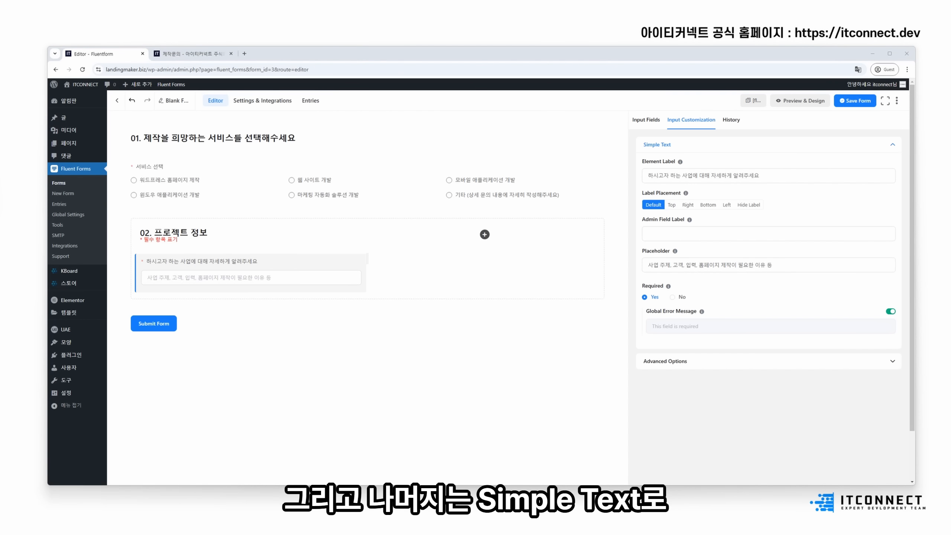
Step: Duplicate the required text field three times in the container's left column
right_click(211, 272)
left_click(232, 308)
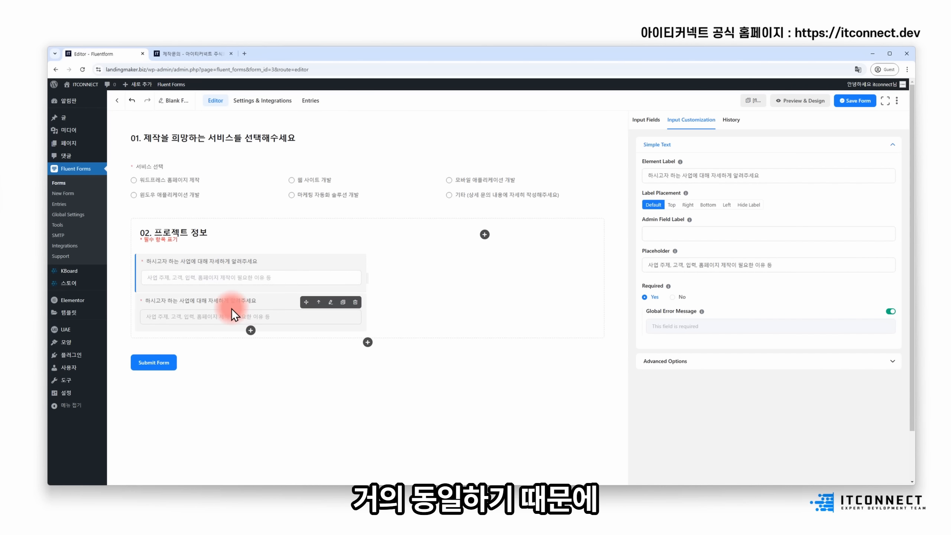
right_click(232, 309)
left_click(258, 370)
right_click(223, 323)
left_click(244, 384)
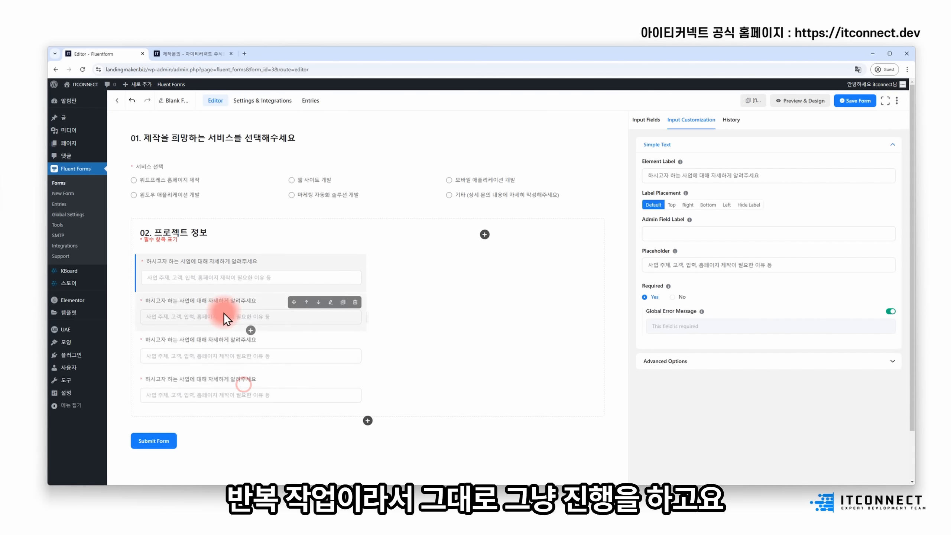
Step: Move one duplicated text field into the container's right column and duplicate another one in the left column
left_click_drag(223, 313, 455, 254)
right_click(275, 308)
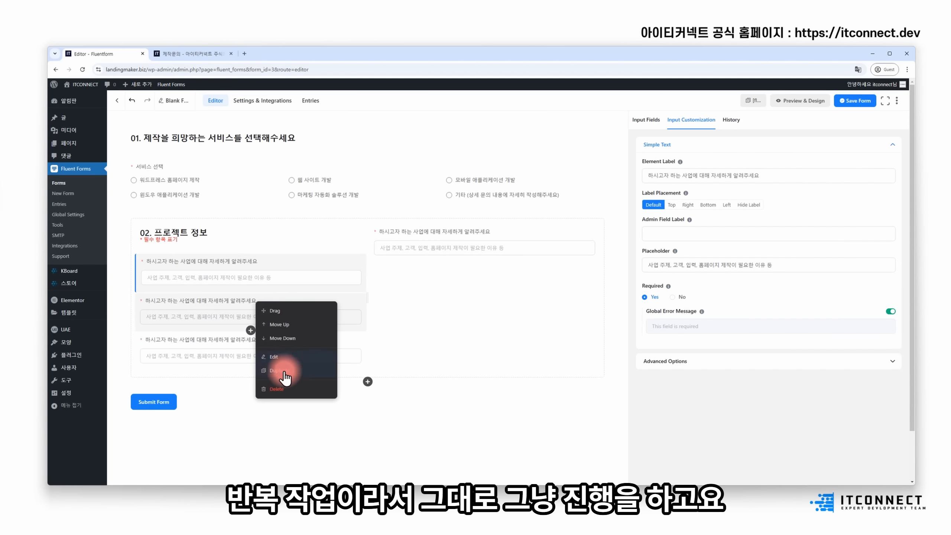
left_click(285, 376)
Step: Duplicate the "02. 프로젝트 정보" heading block and move the copy into the container's right column
right_click(189, 261)
left_click(210, 292)
left_click_drag(191, 263, 500, 254)
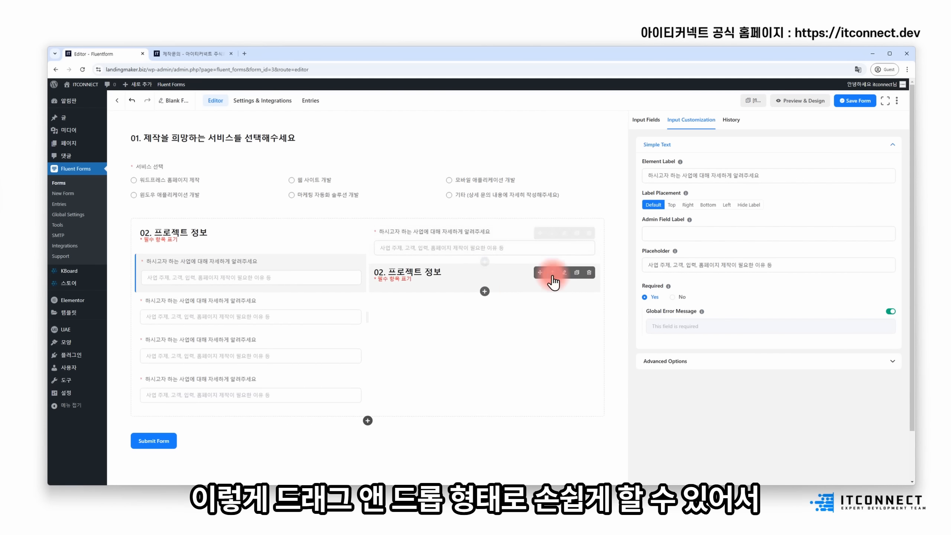
Step: Delete the text field above the right column's heading and move two text fields from the left column below that heading
left_click(589, 233)
left_click(528, 215)
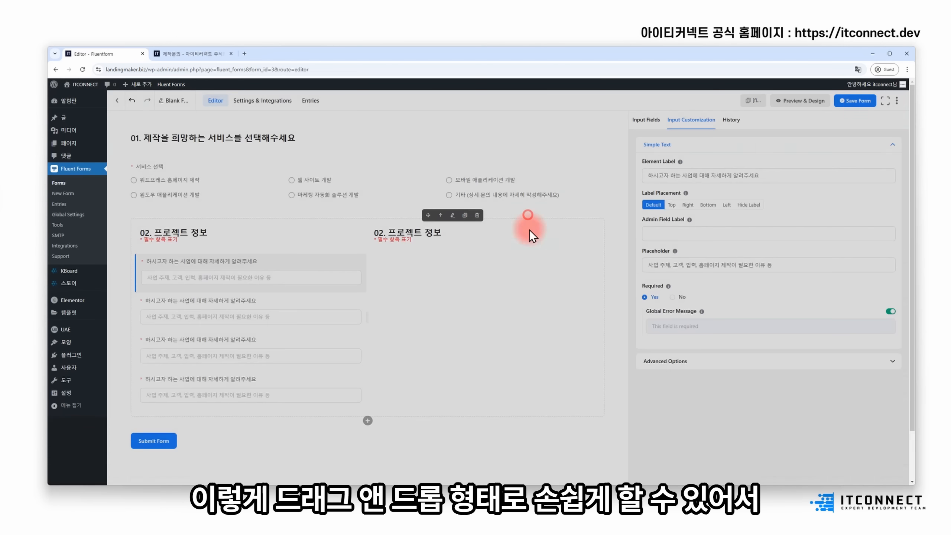
left_click_drag(259, 308, 431, 276)
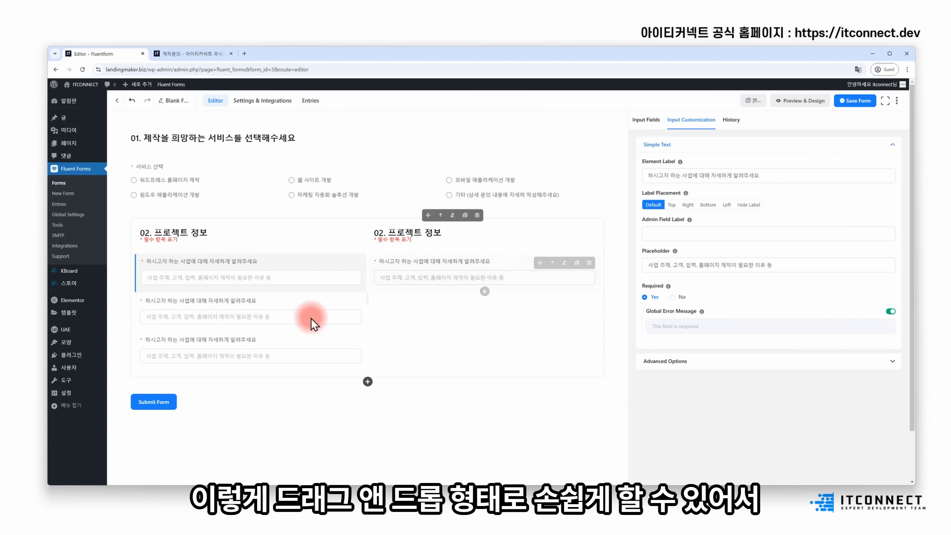
left_click_drag(310, 318, 471, 320)
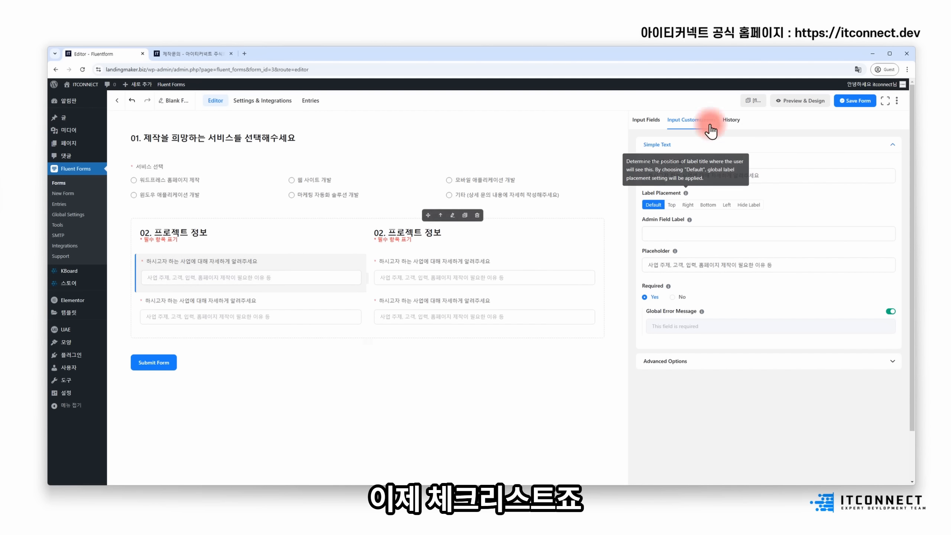
Step: Add a Checkbox field below the second text field in the container's left column and open its settings
left_click(645, 119)
left_click(828, 277)
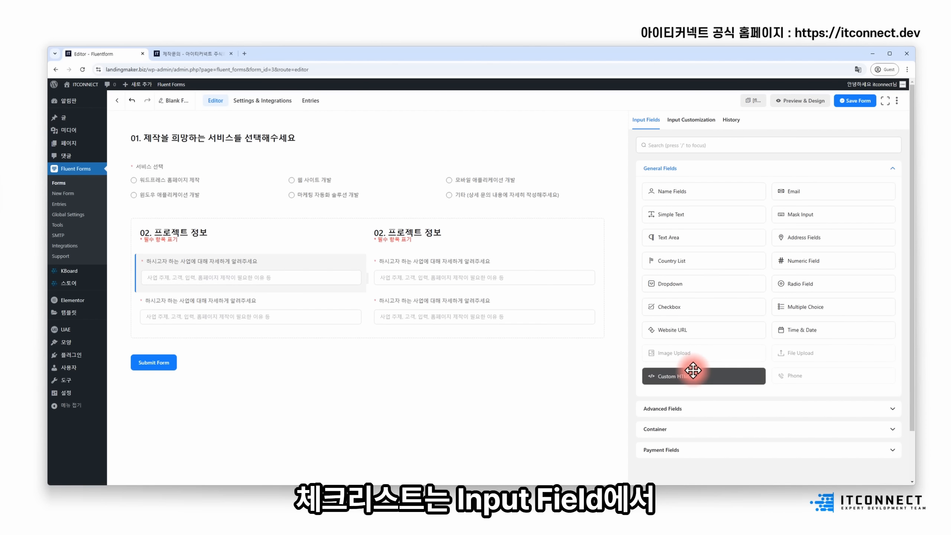
left_click_drag(685, 308, 220, 330)
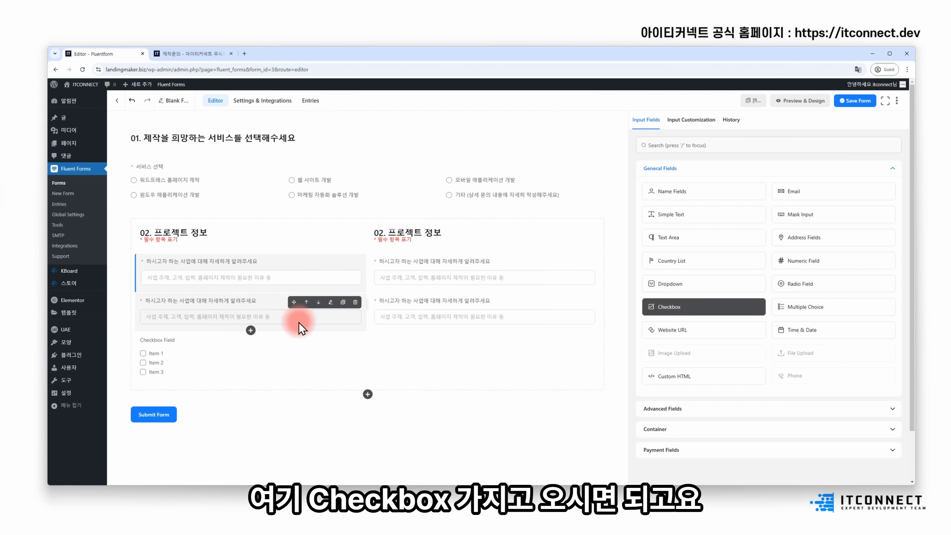
left_click(193, 353)
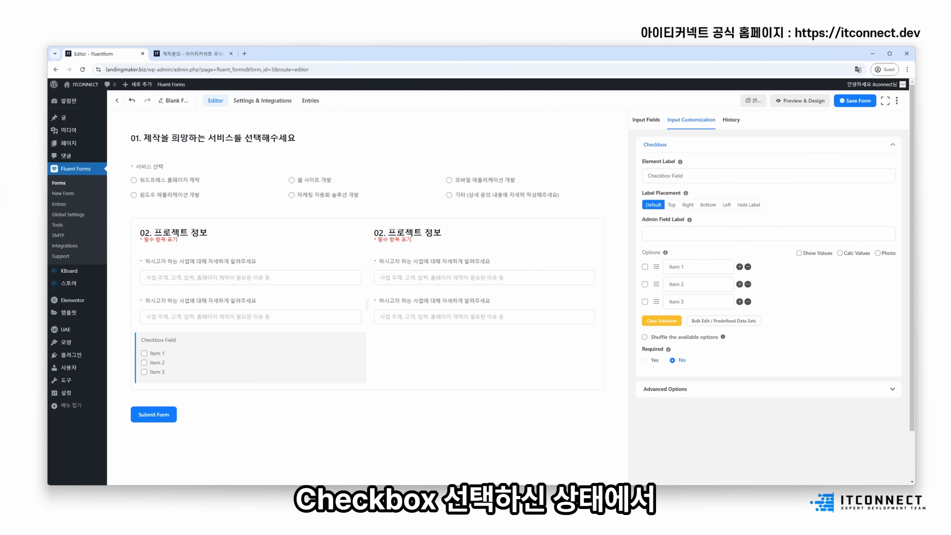
Step: Label the checkbox field "홈페이지에서 필요한 기능을 체크해주세요. 해당 사항이 없다면 상세 문의 내용에 남겨주세요."
triple_click(778, 172)
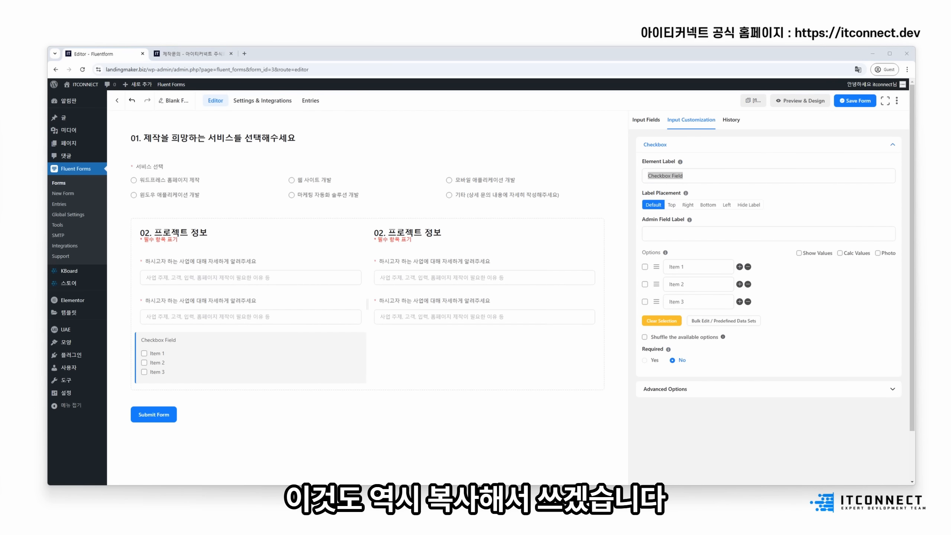
left_click(710, 171)
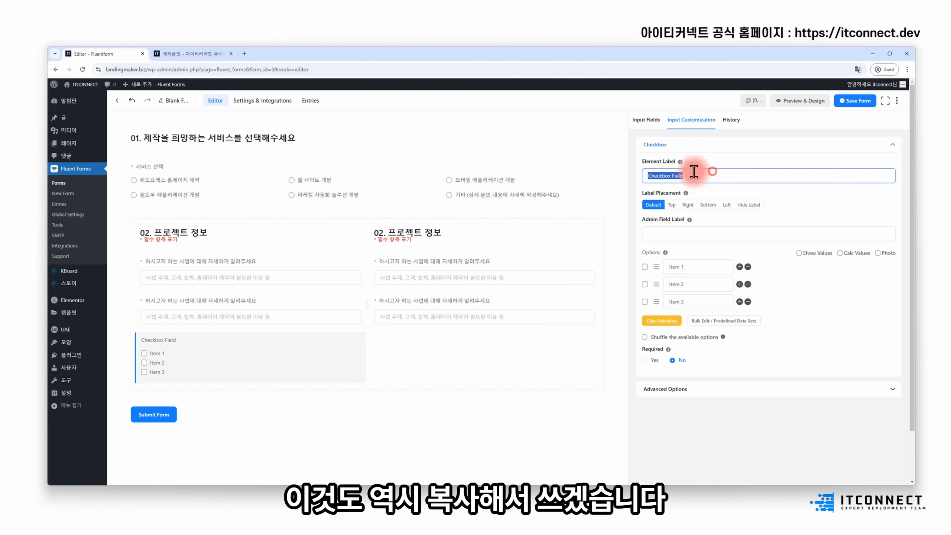
type("홈페이지에서 필요한 기능을 체크해주세요. 해당 사항이 없다면 상세 문의 내용에 남겨주세요.")
left_click(856, 305)
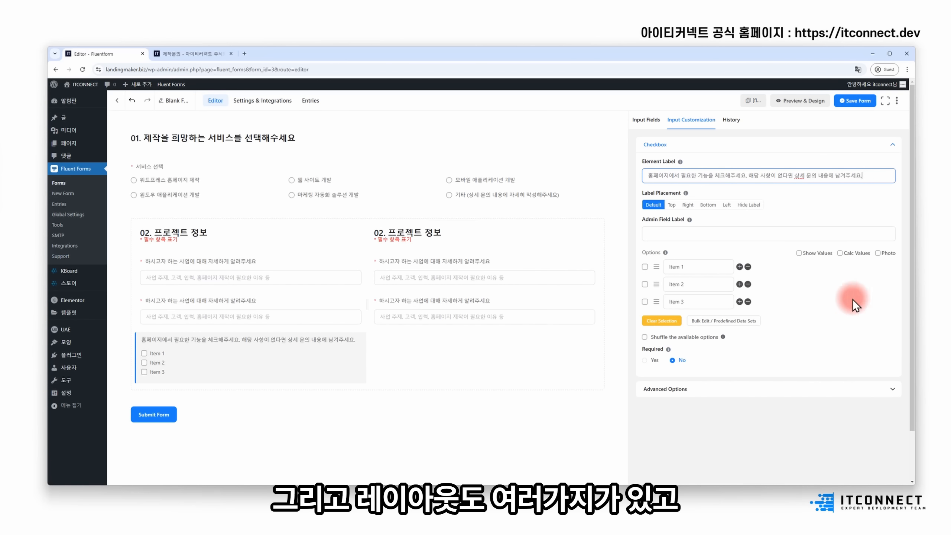
Step: Add five more options after Item 3 to the checkbox field
left_click(741, 302)
left_click(741, 319)
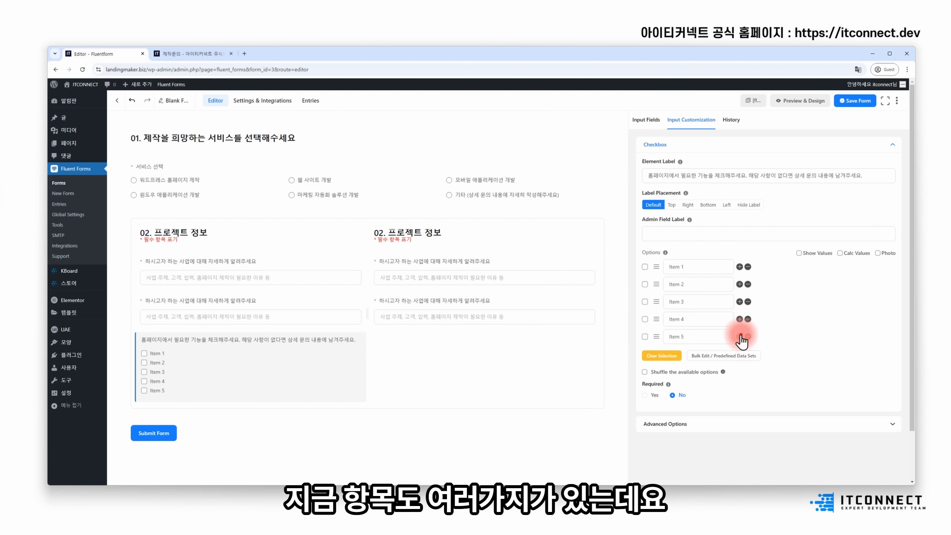
left_click(740, 337)
left_click(741, 354)
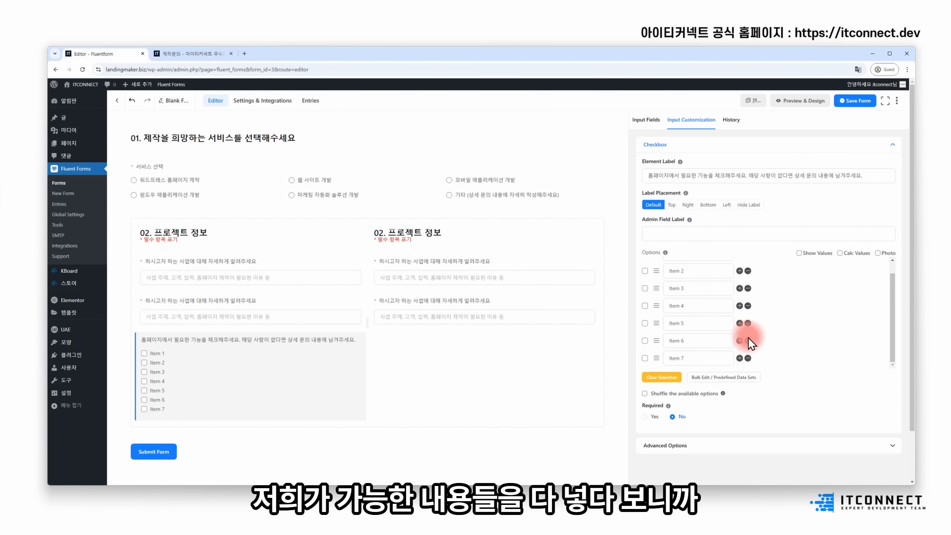
left_click(740, 358)
Step: Rename the checkbox field's first six options to 회원관리 기능, SNS 로그인 기능, 온라인 쇼핑몰 기능, 결제 기능, 온라인 강의 기능 and 1:1 시간 예약 기능
scroll(707, 310, "up", 2)
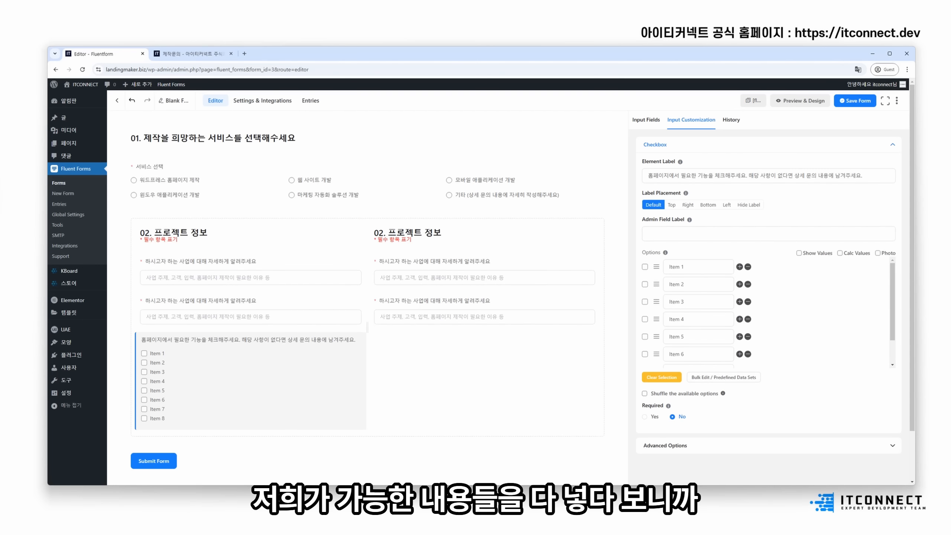
left_click_drag(697, 269, 639, 267)
type("회원관리 기능")
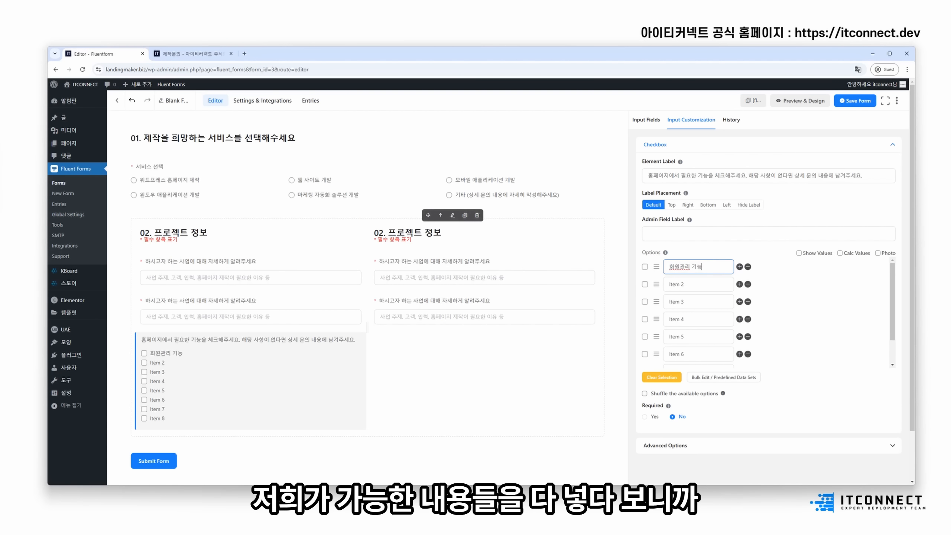
mouse_move(691, 284)
left_mouse_down()
mouse_move(668, 284)
mouse_move(669, 354)
left_mouse_up()
type("SNS 로그인 기능")
type("온라인 쇼핑몰 기능")
type("결제 기능")
type("온라인 강의 기능")
type("1:1 시간 예약 기능")
Step: Rename the seventh and eighth checkbox options to 검색엔진최적화 and 구글 애널리틱스
scroll(683, 311, "down", 1)
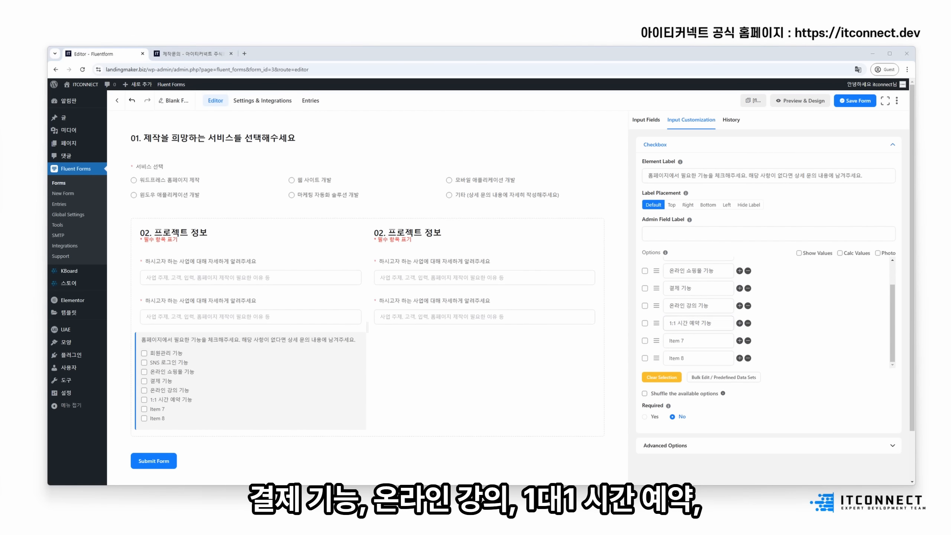
left_click_drag(704, 341, 637, 340)
type("검색엔진최적화")
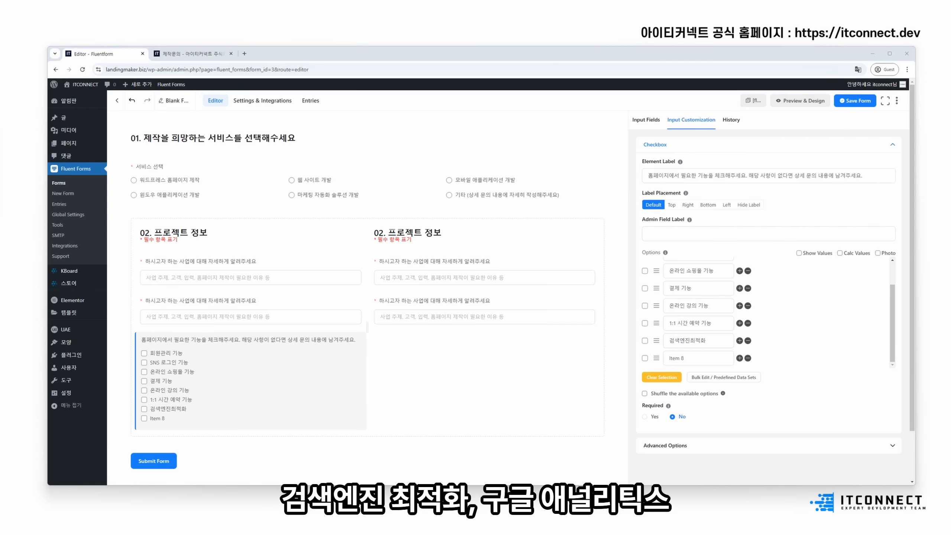
left_click_drag(704, 357, 664, 358)
type("구글 애널리틱스")
Step: Add six more options to the checkbox field below 구글 애널리틱스
scroll(685, 323, "down", 1)
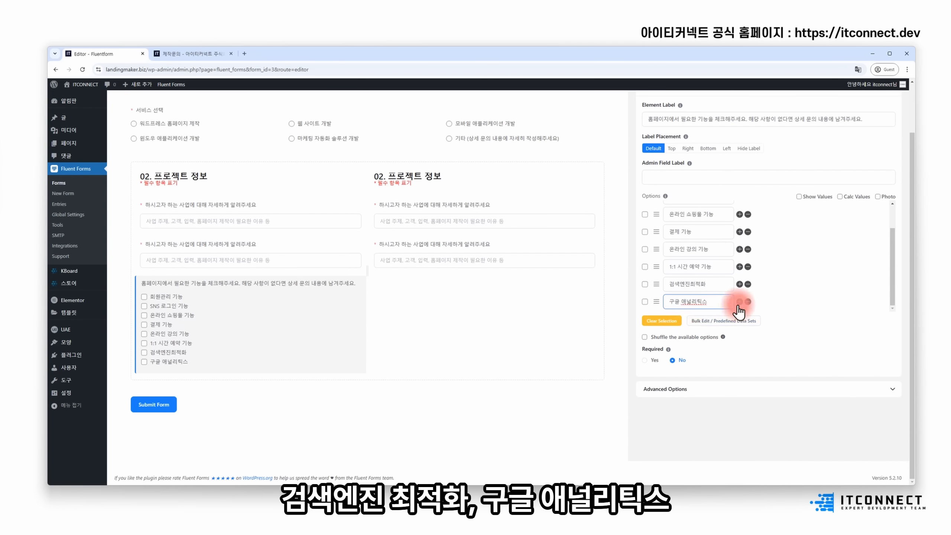
left_click(739, 301)
left_click(740, 302)
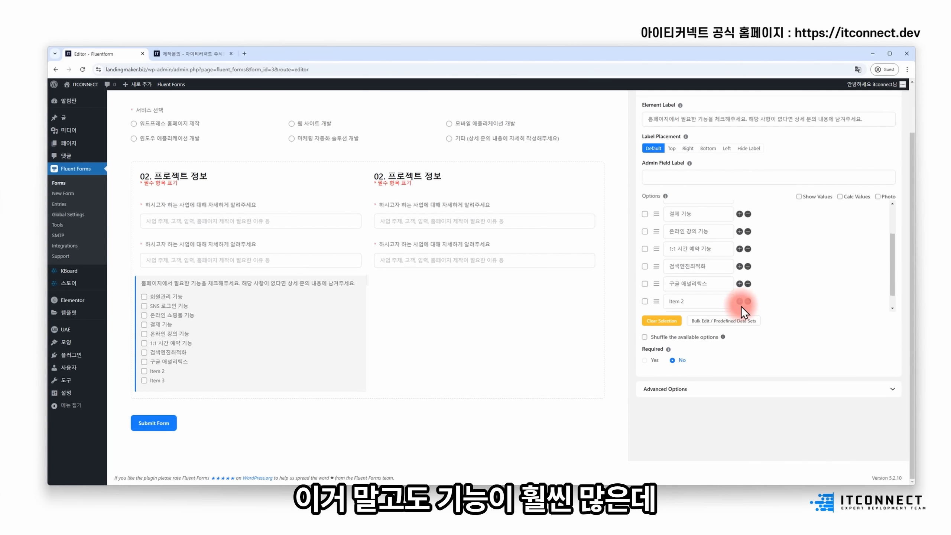
left_click(741, 301)
left_click(740, 302)
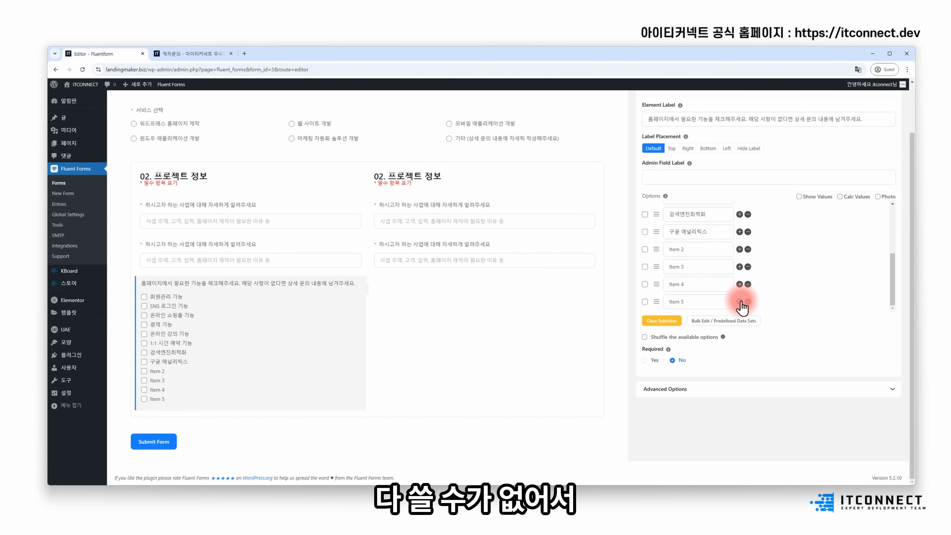
left_click(740, 302)
left_click(740, 302)
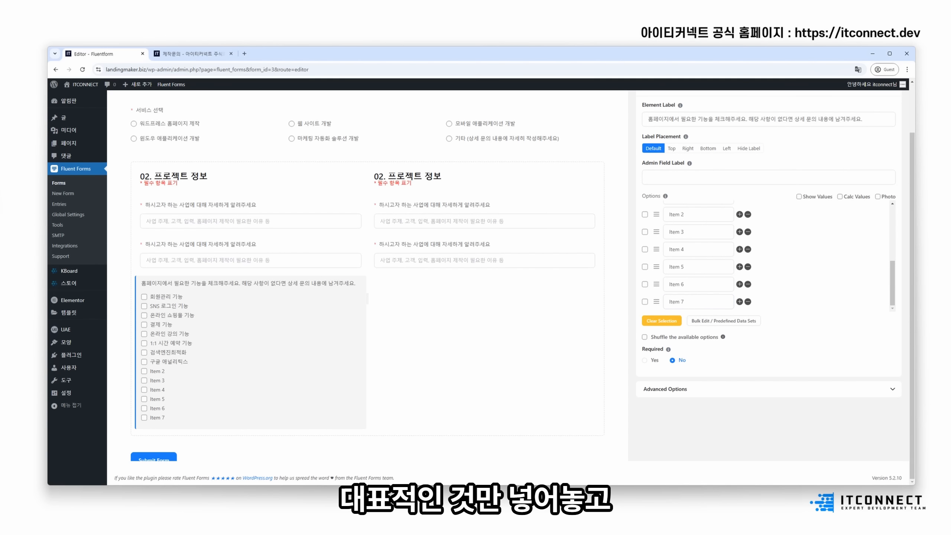
Step: Name the six new checkbox options 검색엔진 등록, 게시판 기능, 블로그 기능, 광고 분석코드 설정, 호스팅 서버 이전 and 속도 최적화
left_click(735, 246)
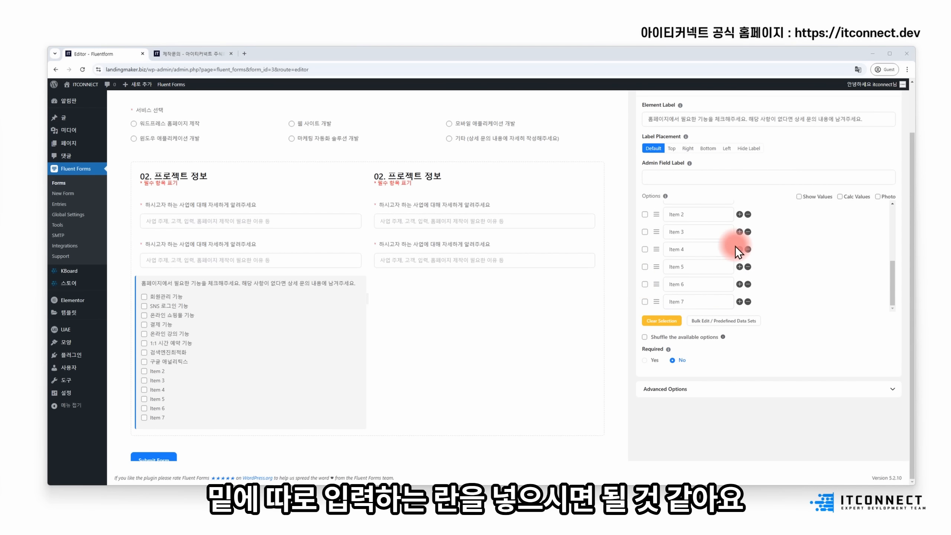
triple_click(684, 217)
triple_click(685, 233)
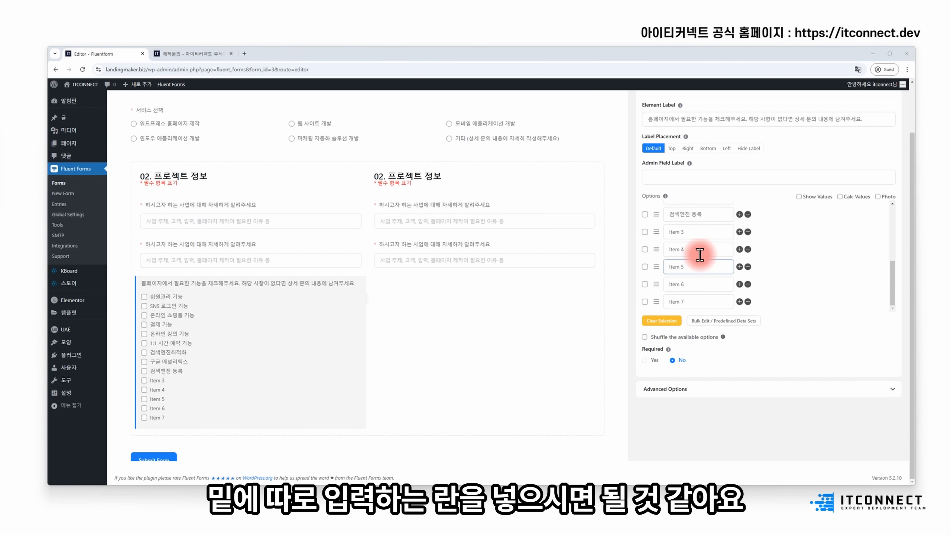
type("게시판 기능")
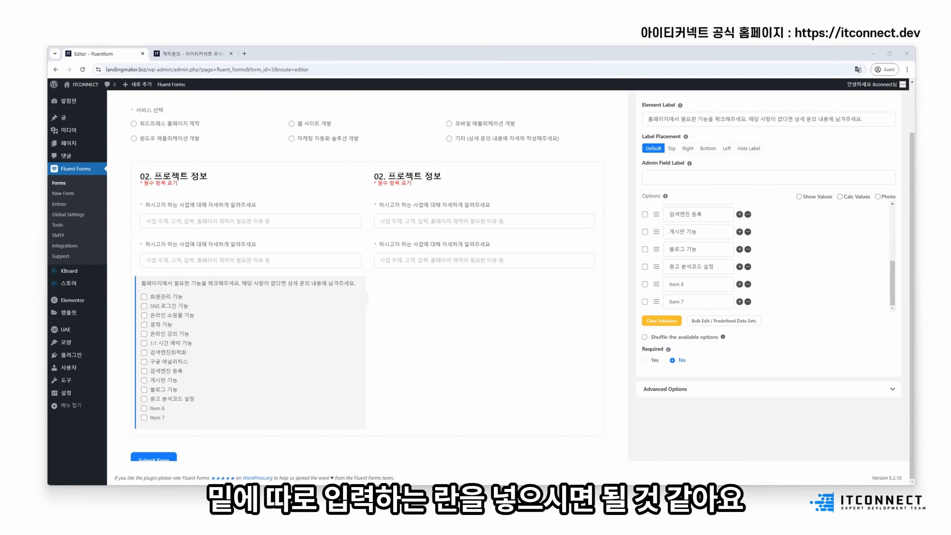
left_click(560, 344)
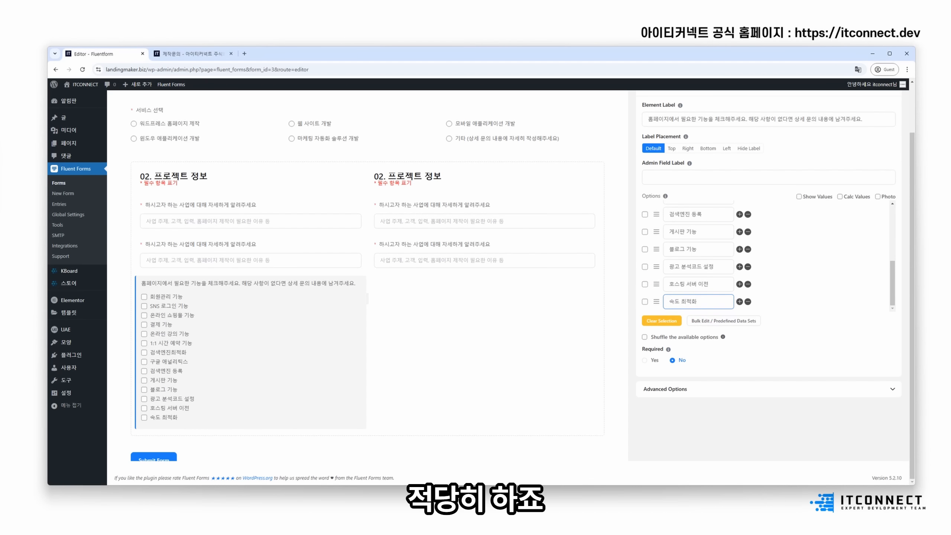
Step: Make the checkbox field required and arrange its options in the 3-Column Layout
left_click(880, 321)
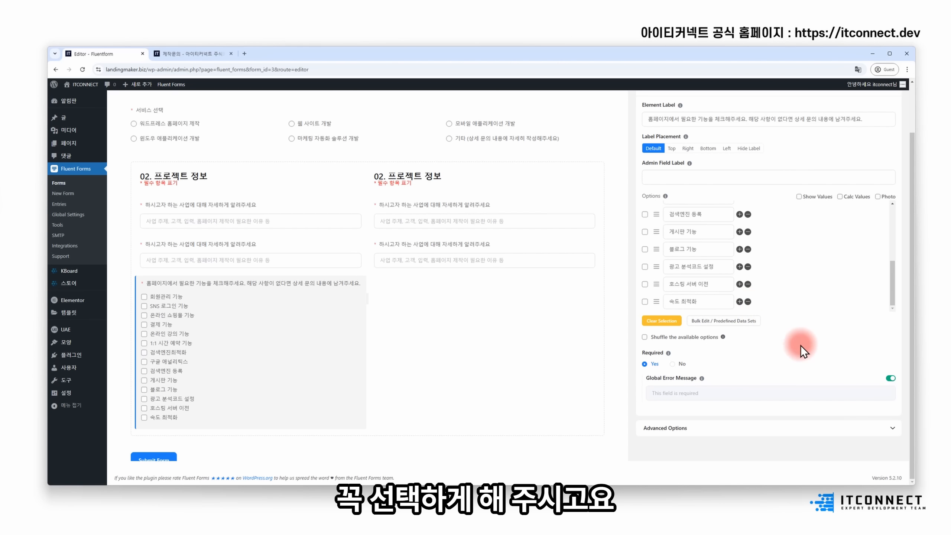
left_click(688, 429)
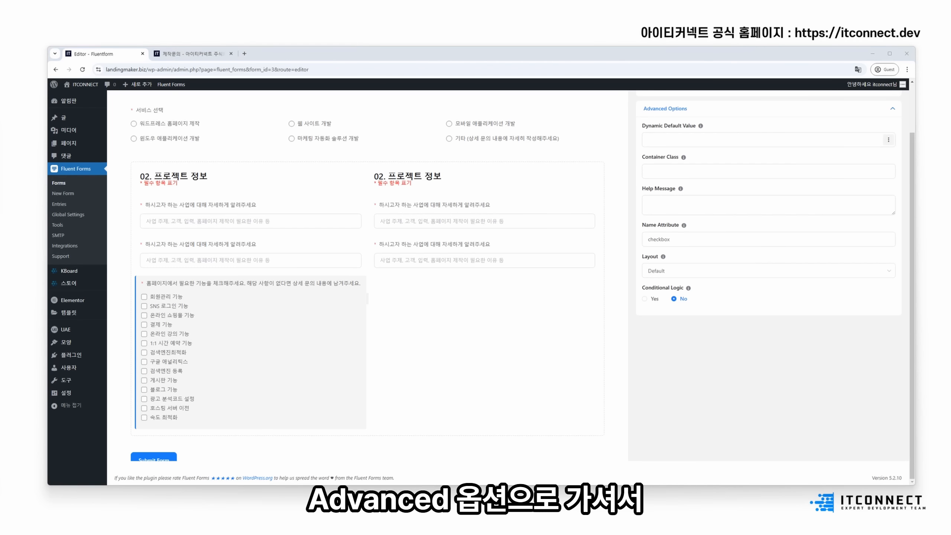
left_click(666, 271)
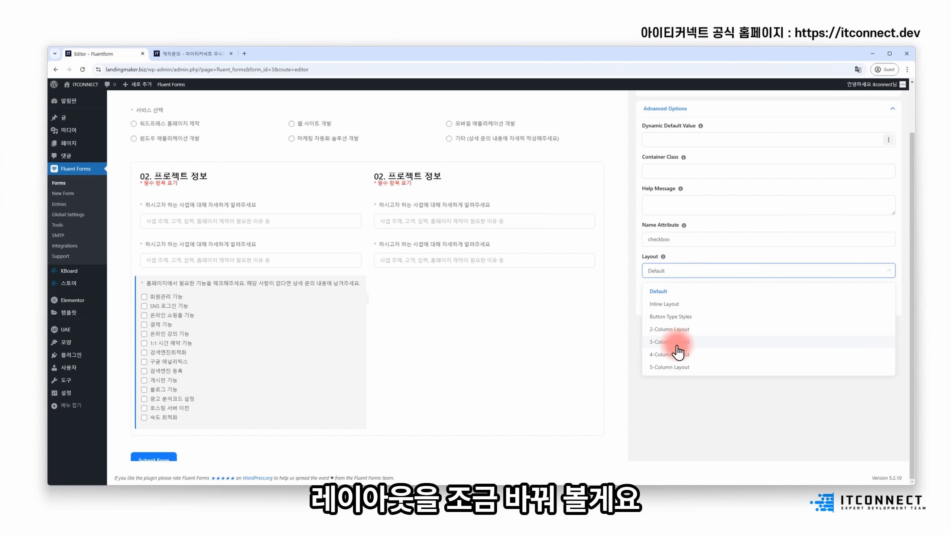
left_click(674, 343)
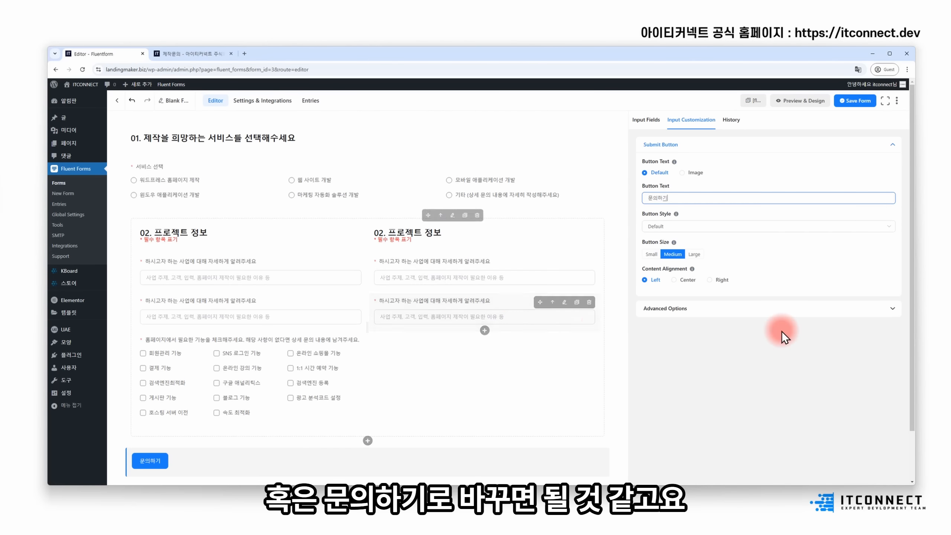
Step: Save the form and open the 제작문의 page for editing in Elementor
left_click(852, 102)
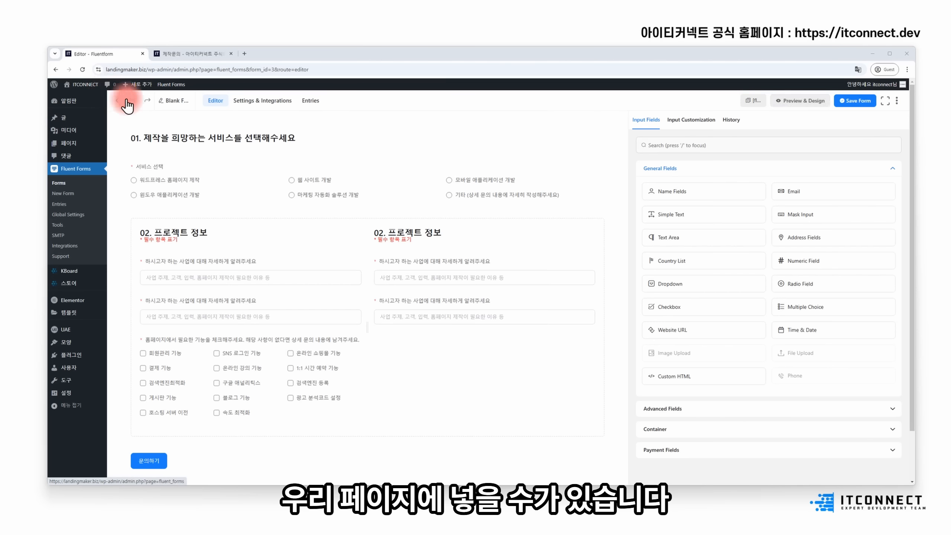
mouse_move(81, 146)
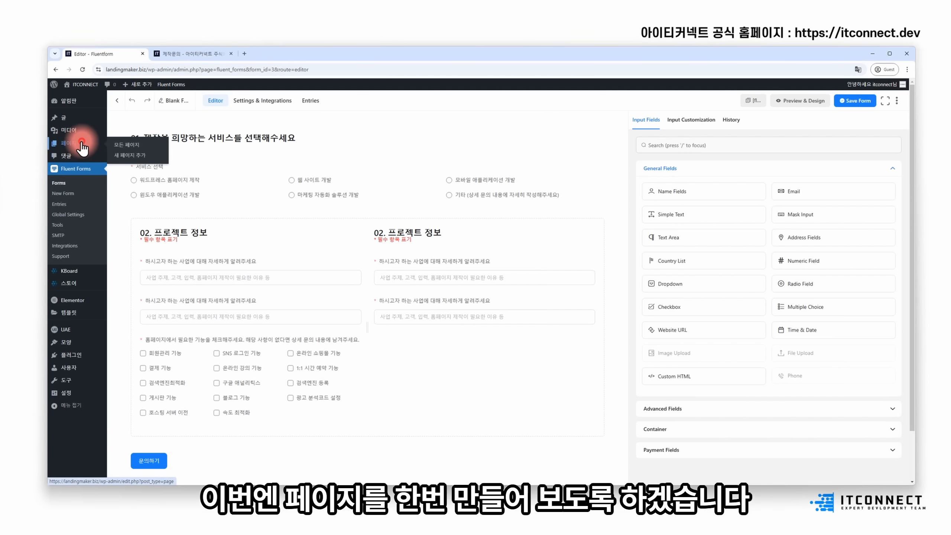
left_click(81, 145)
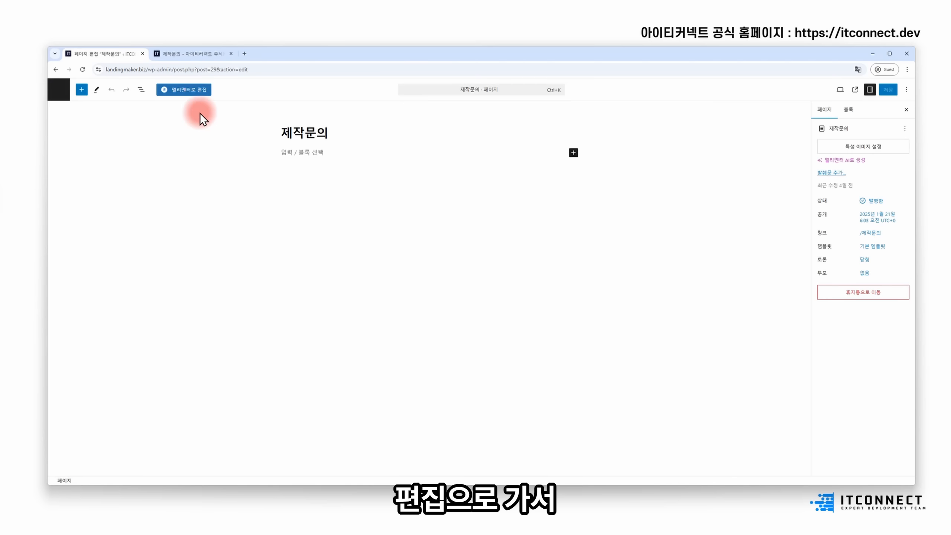
left_click(198, 91)
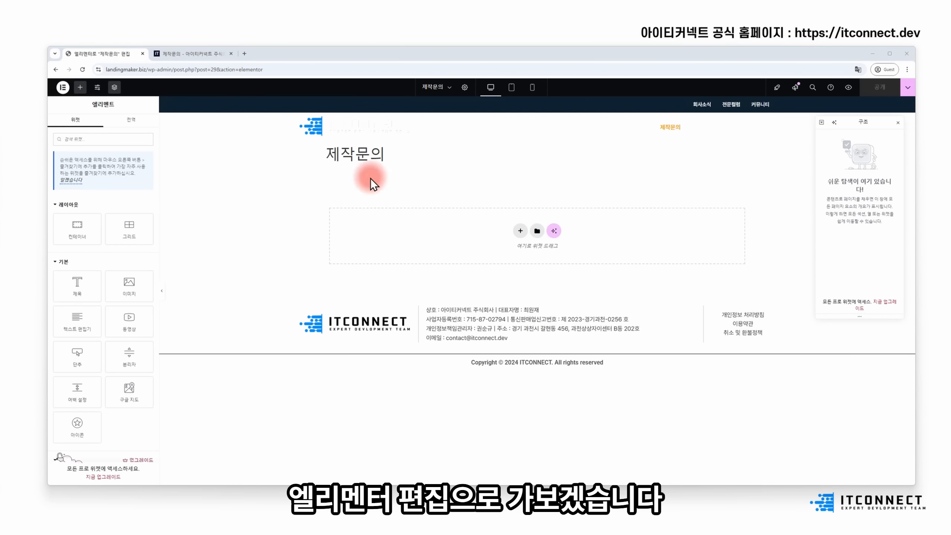
Step: Hide the page title in the page settings and add a single-column Flexbox container to the page
left_click(464, 87)
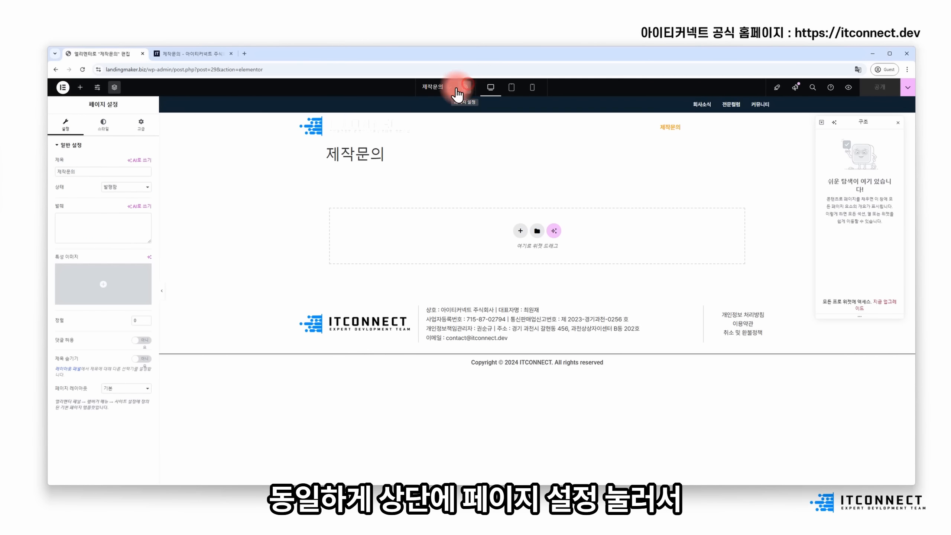
left_click(140, 358)
left_click(520, 204)
left_click(518, 215)
left_click(443, 224)
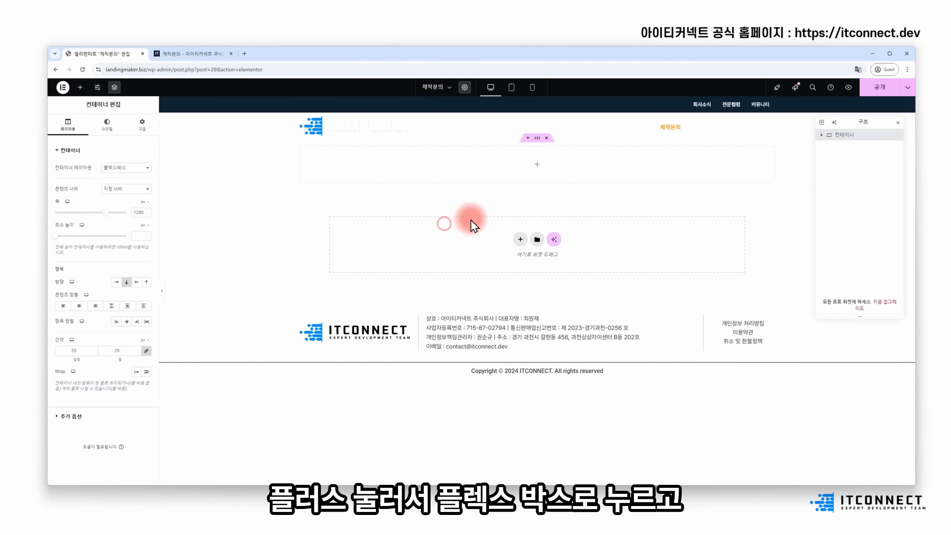
Step: Set the container's top and bottom padding to 150 px
left_click(537, 140)
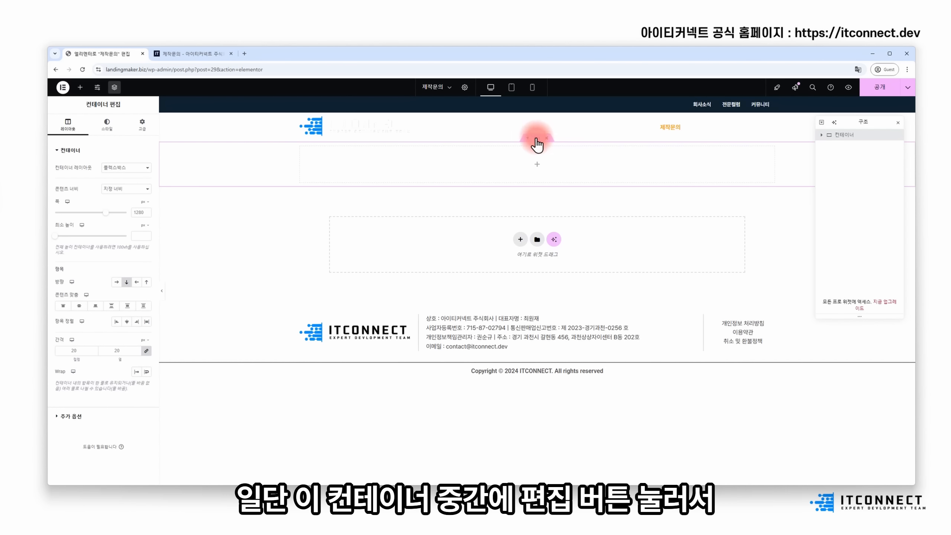
left_click(142, 124)
left_click(66, 205)
type("150")
left_click(106, 205)
type("150")
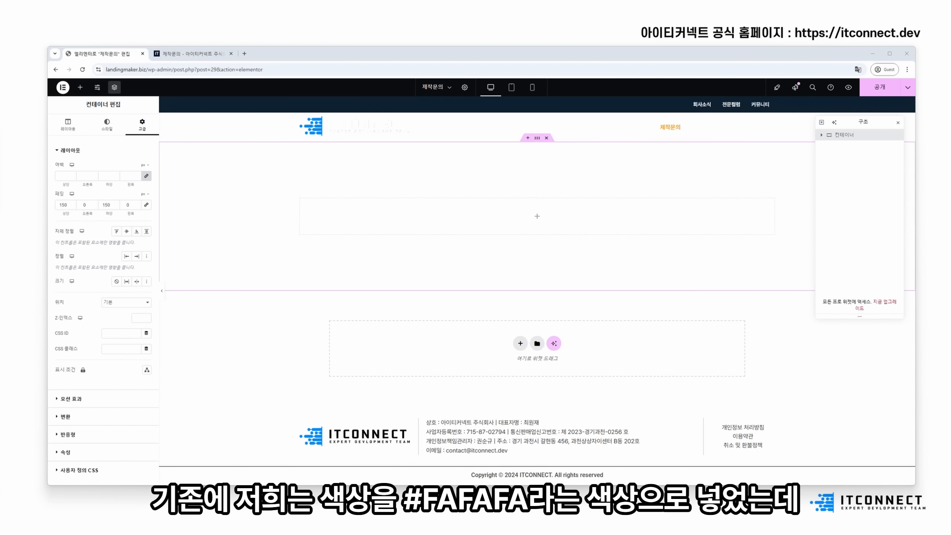
Step: Give the container a classic background with the colour #FAFAFA
left_click(536, 139)
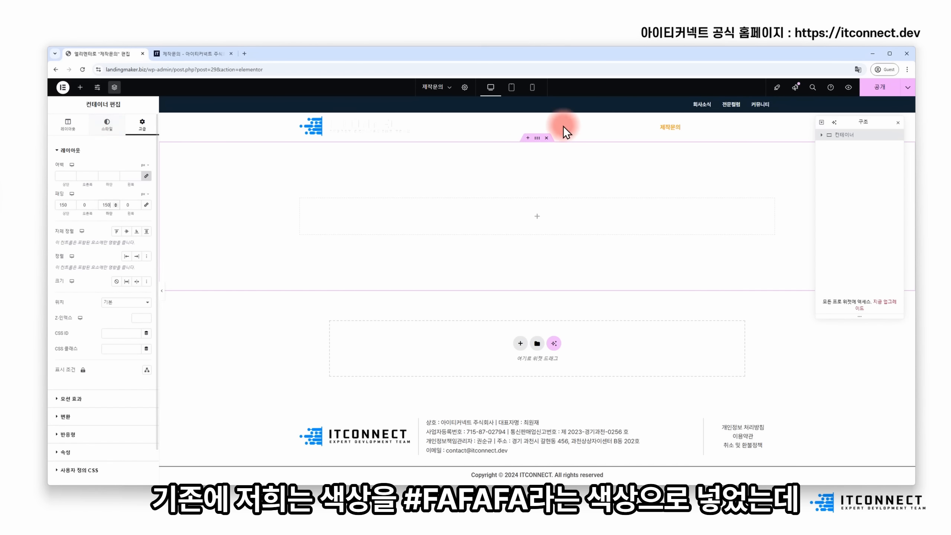
left_click(107, 124)
left_click(117, 184)
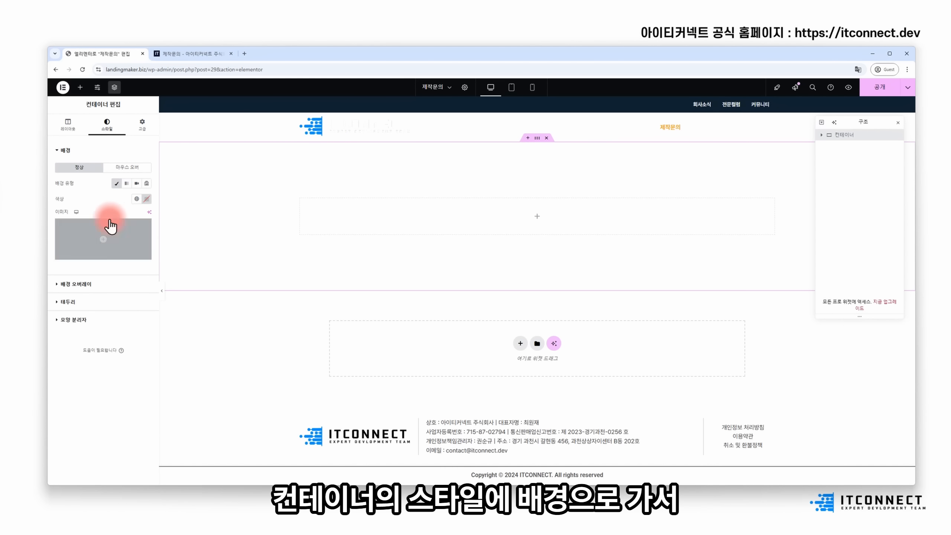
left_click(146, 199)
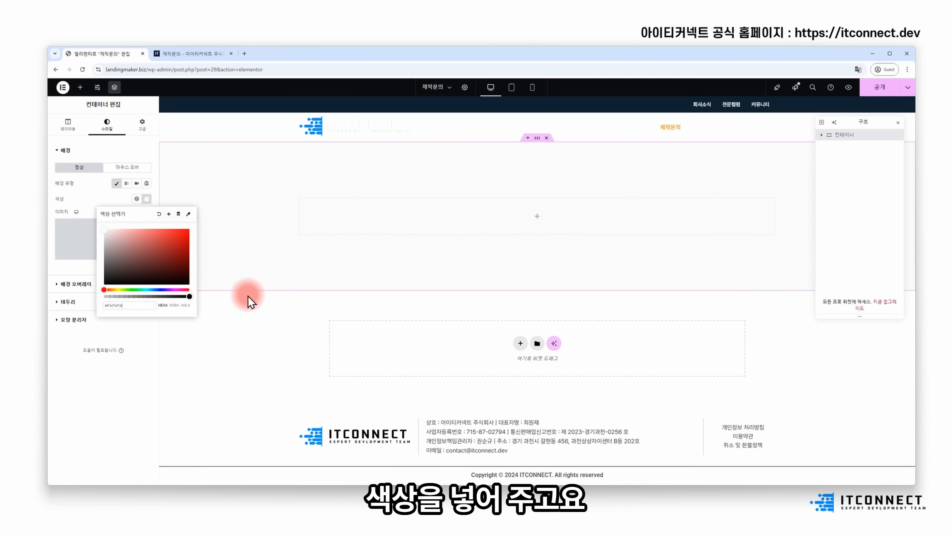
left_click(244, 316)
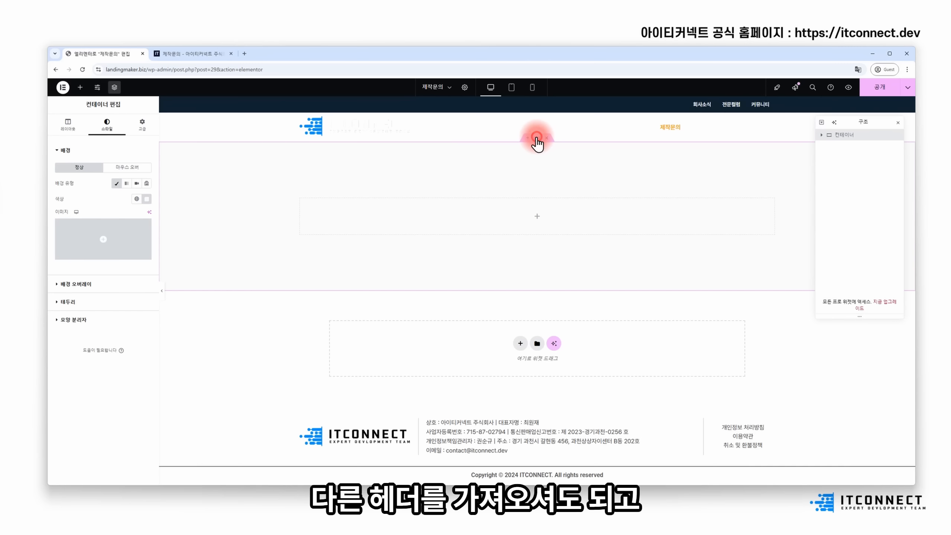
Step: Unlink the container's margins and try top margins of -100, -80 and -85 px
left_click(143, 123)
left_click(147, 182)
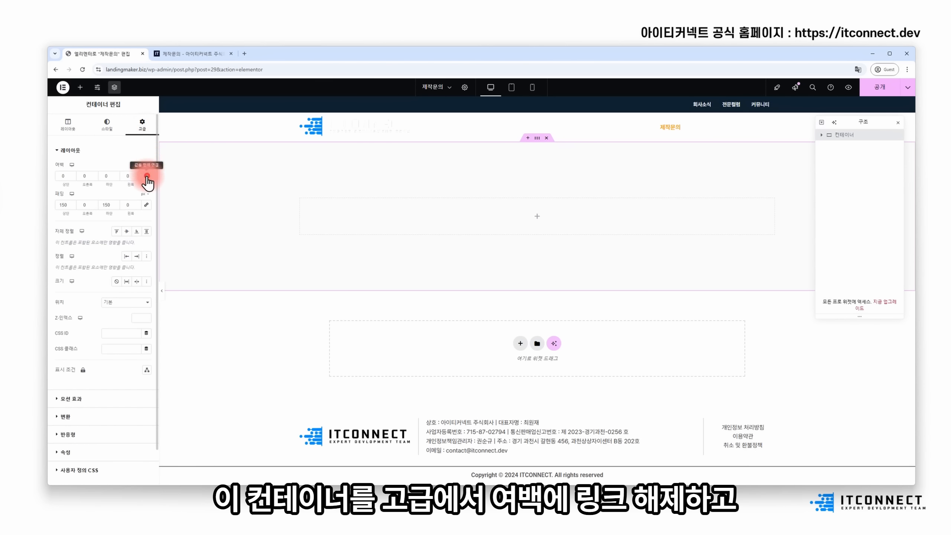
left_click(64, 176)
type("-150")
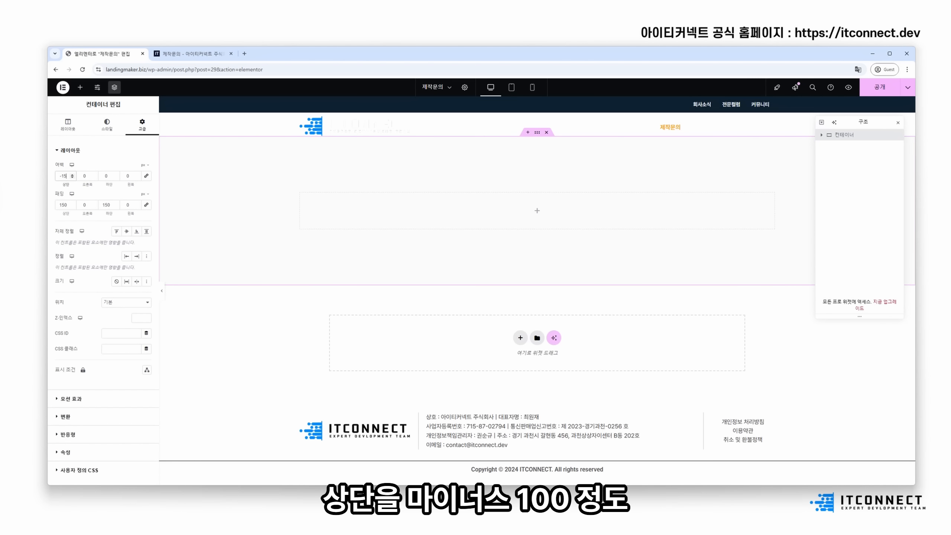
key("BackSpace")
key("BackSpace")
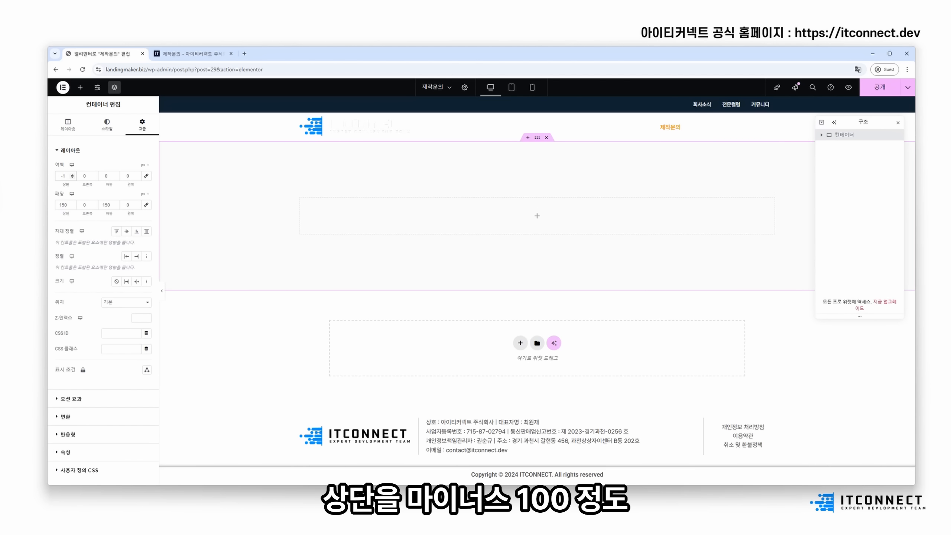
type("00")
key("BackSpace")
key("BackSpace")
key("BackSpace")
type("80")
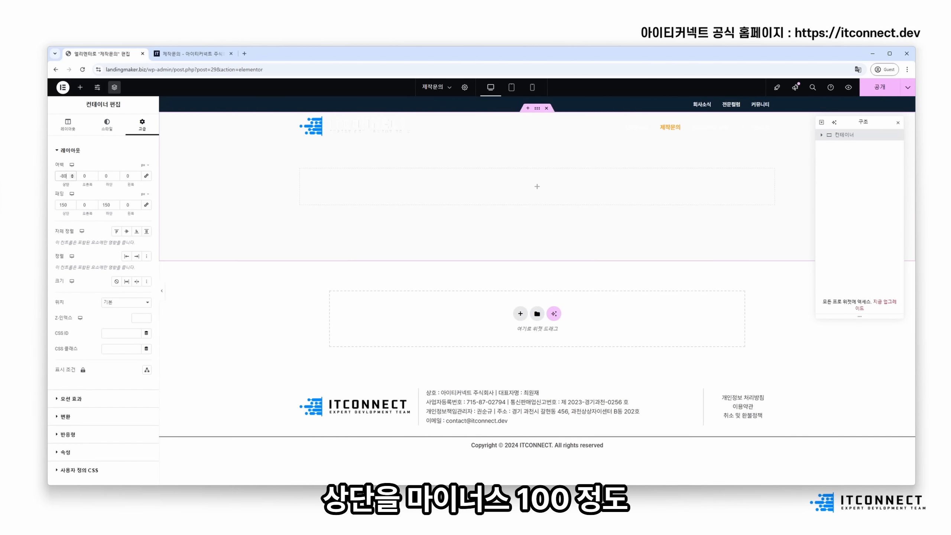
key("BackSpace")
type("5")
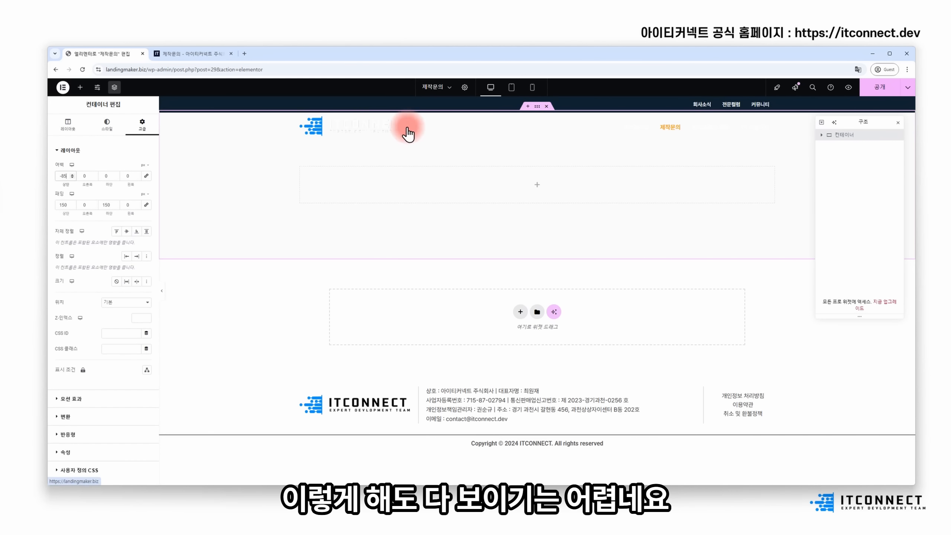
Step: Link the container's margin values and clear all four margins
double_click(63, 176)
type("0")
left_click(146, 175)
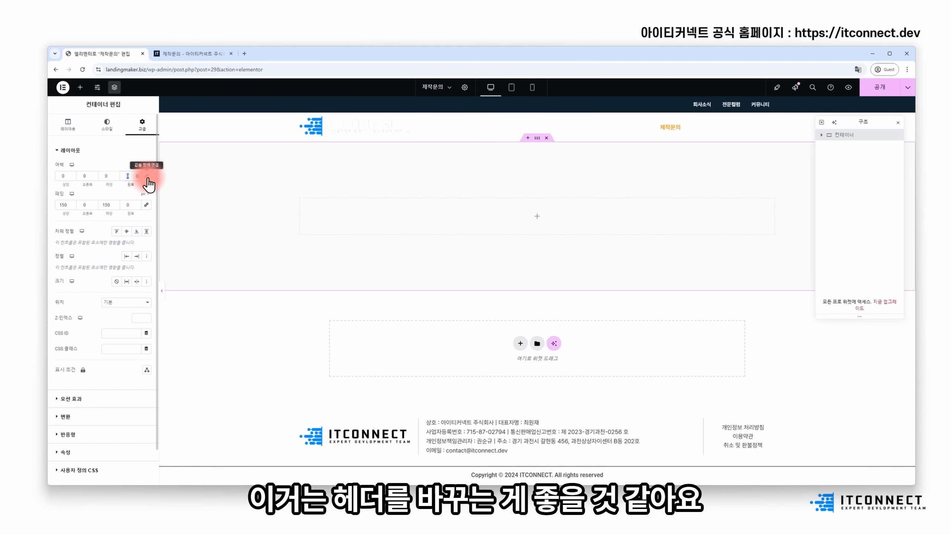
left_click(121, 176)
left_click_drag(584, 181, 531, 189)
left_click(129, 176)
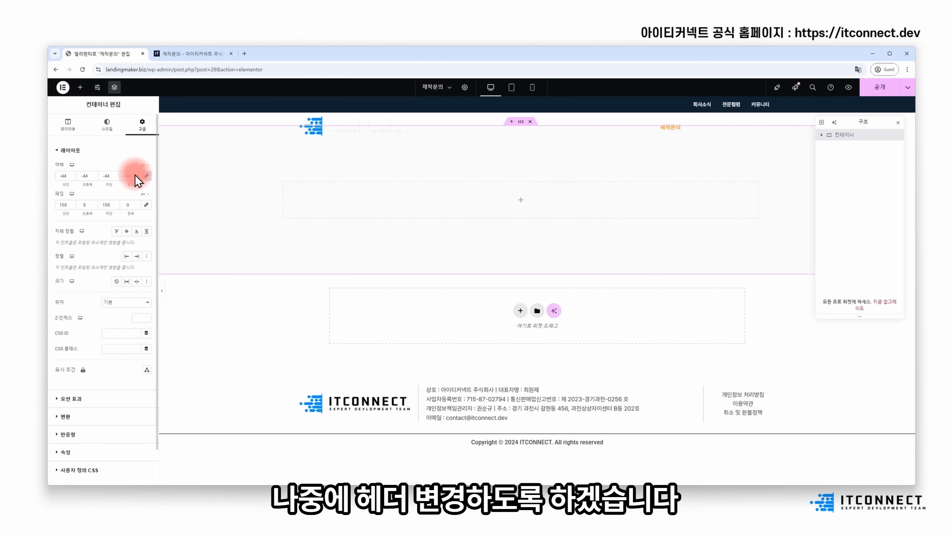
key("ctrl+a")
key("BackSpace")
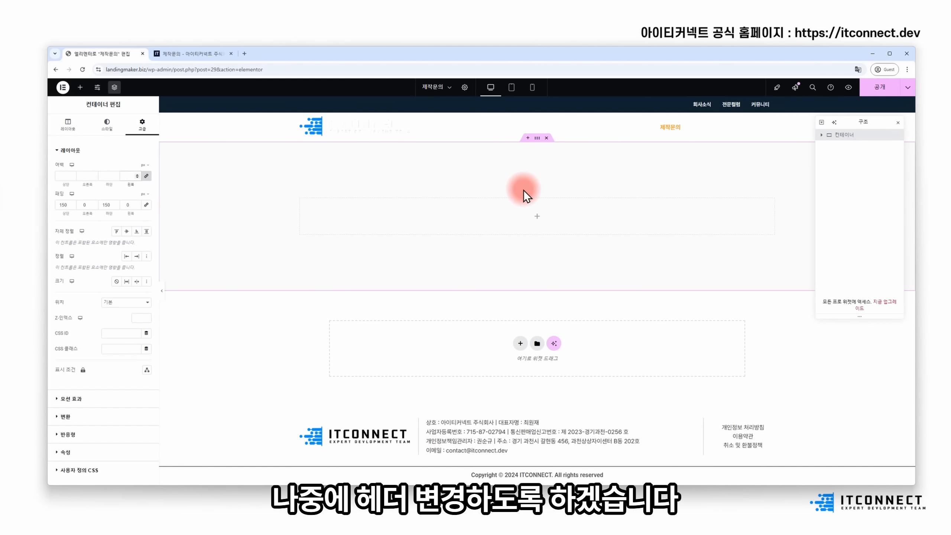
Step: Following the ITCONNECT page, split the container into two side-by-side columns using an inner container, its duplicate and a row direction
left_click(199, 55)
scroll(373, 168, "up", 5)
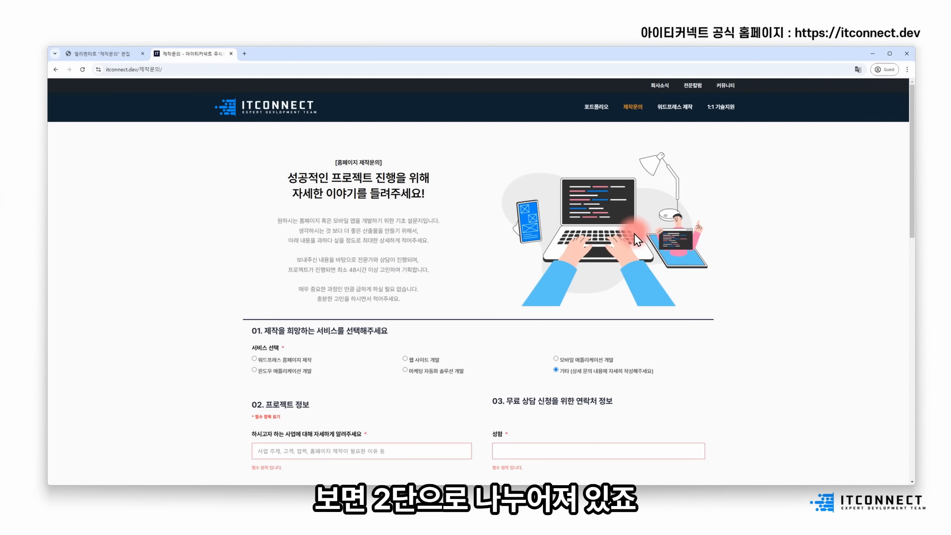
left_click(111, 58)
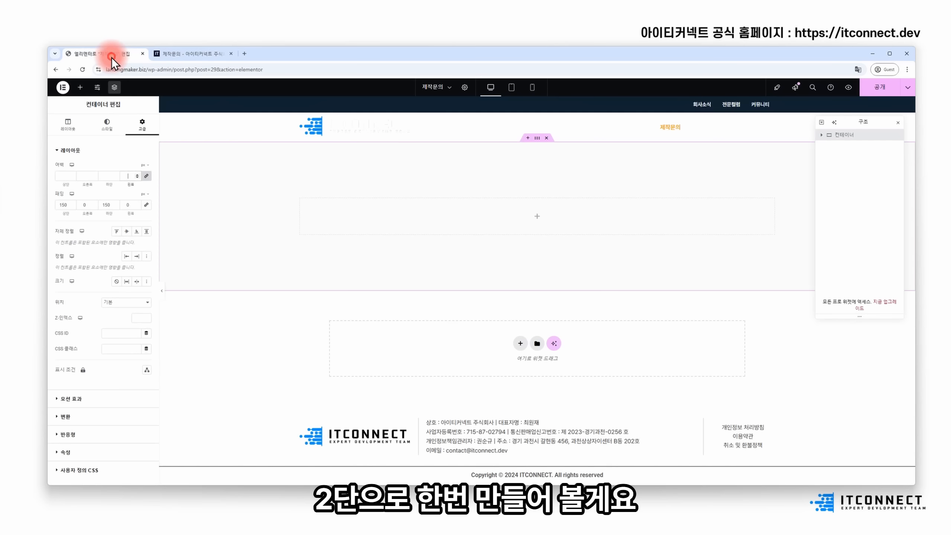
left_click(80, 87)
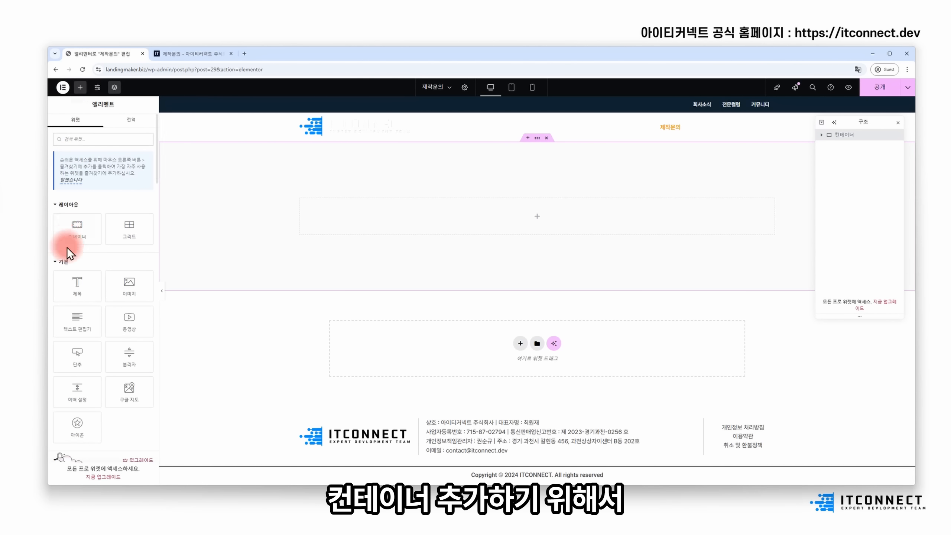
left_click_drag(70, 254, 453, 228)
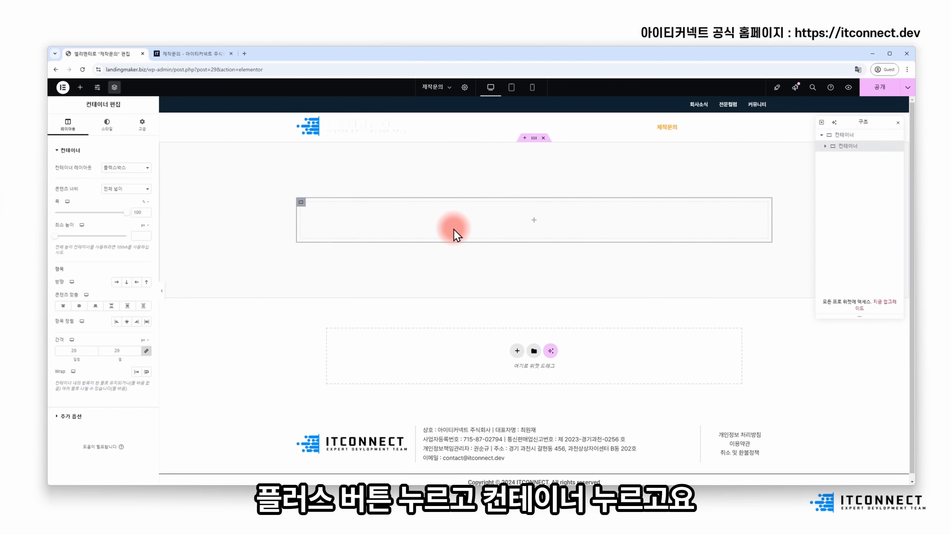
right_click(300, 206)
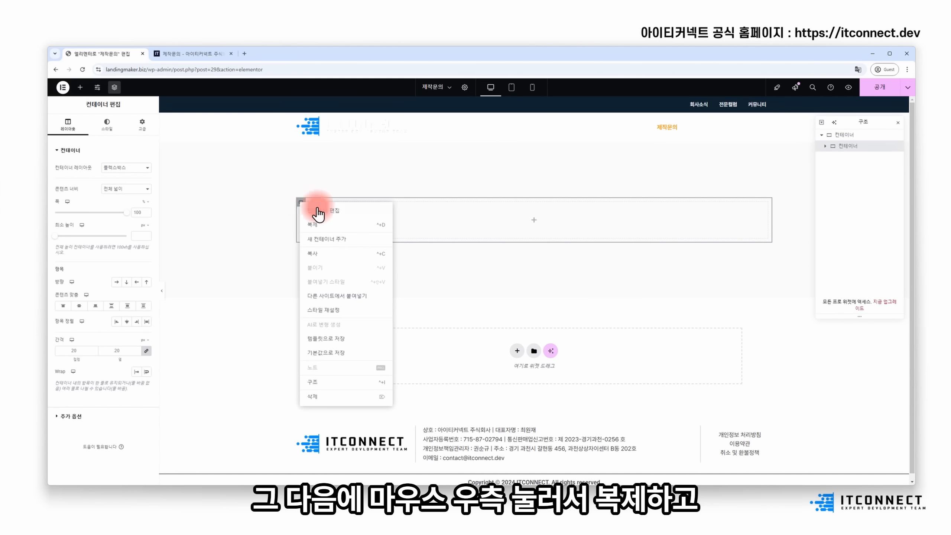
left_click(324, 225)
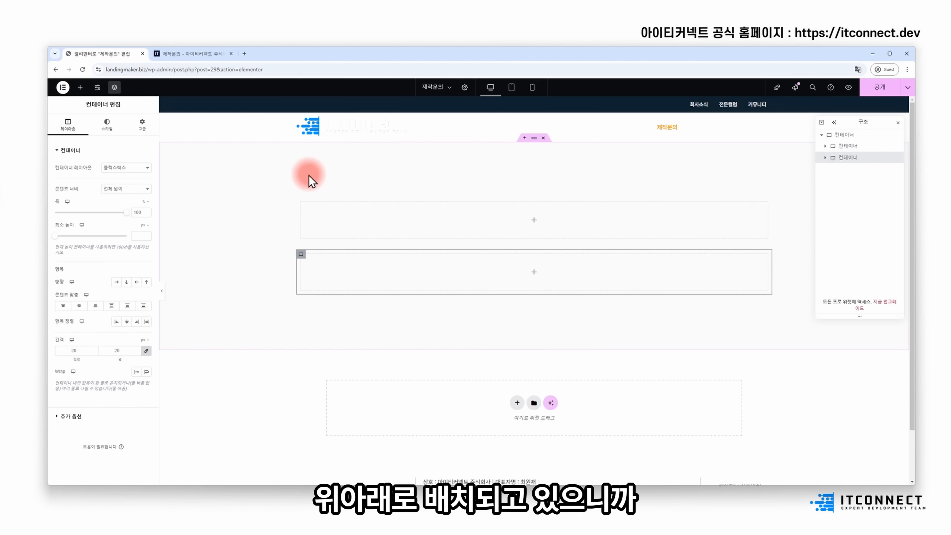
left_click(533, 141)
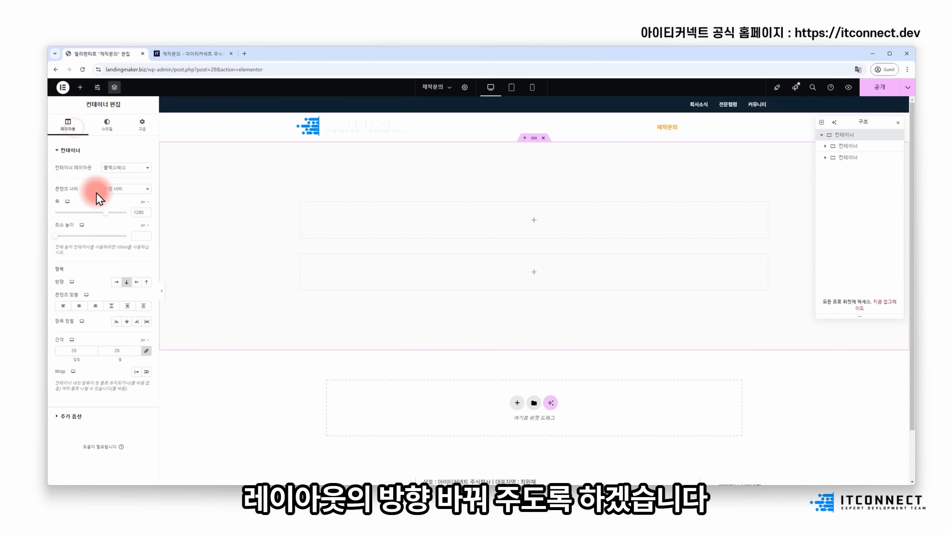
left_click(116, 283)
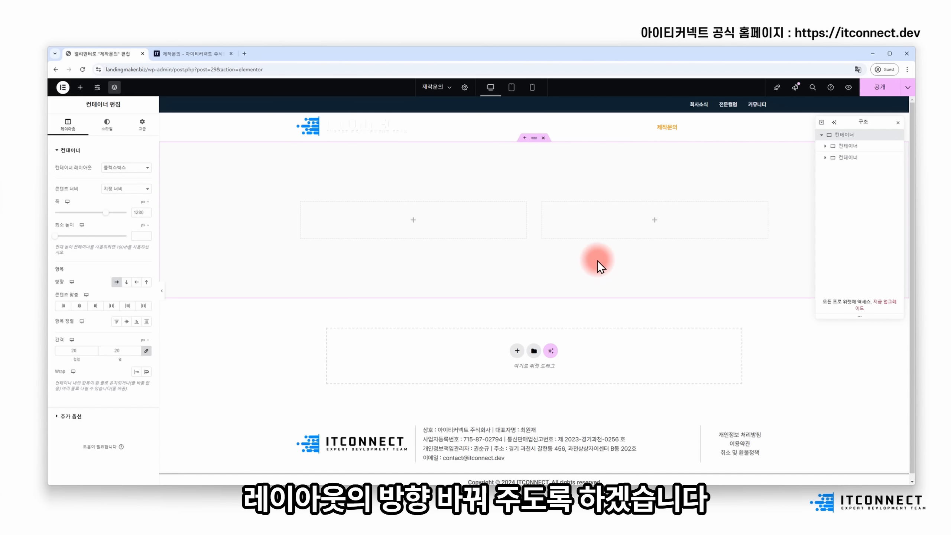
Step: Place three heading widgets in the first column and an image widget in the second column
left_click(80, 87)
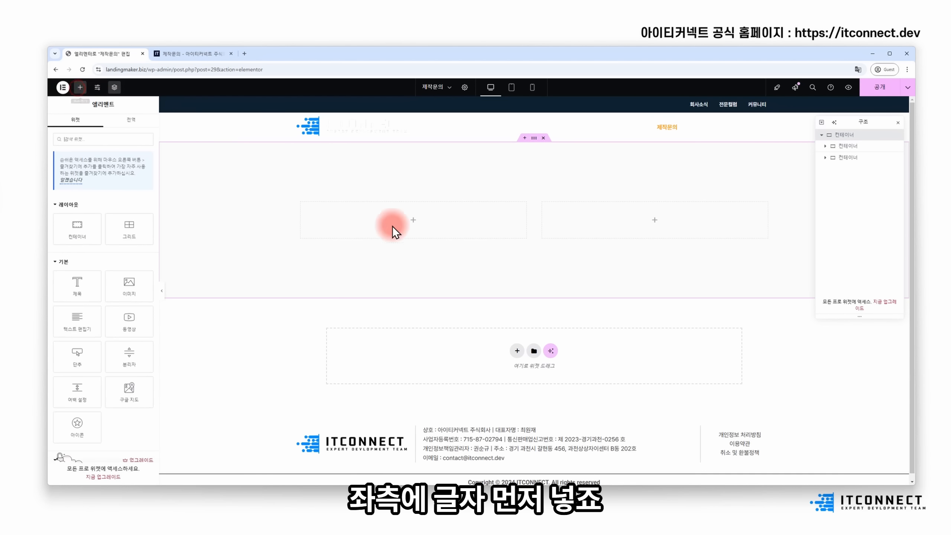
left_click_drag(77, 284, 375, 225)
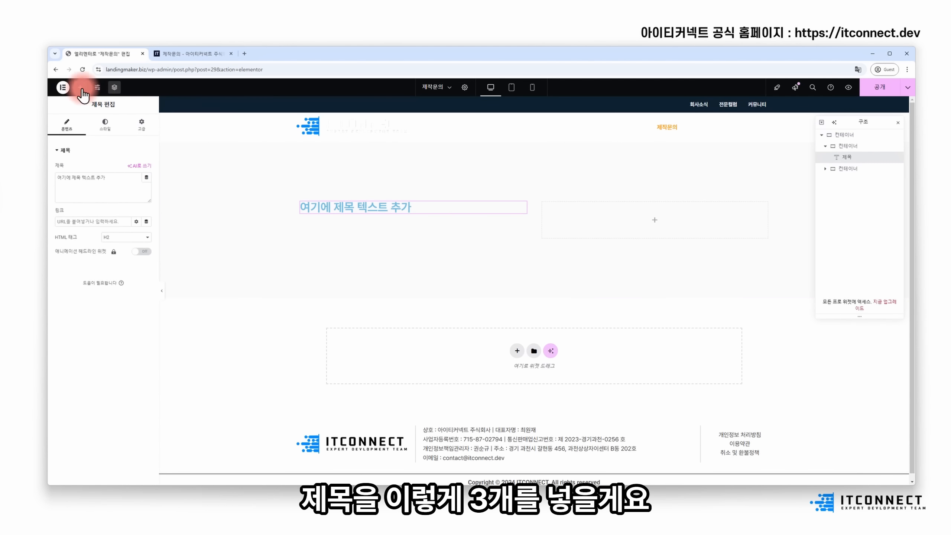
left_click_drag(77, 281, 361, 211)
left_click(79, 87)
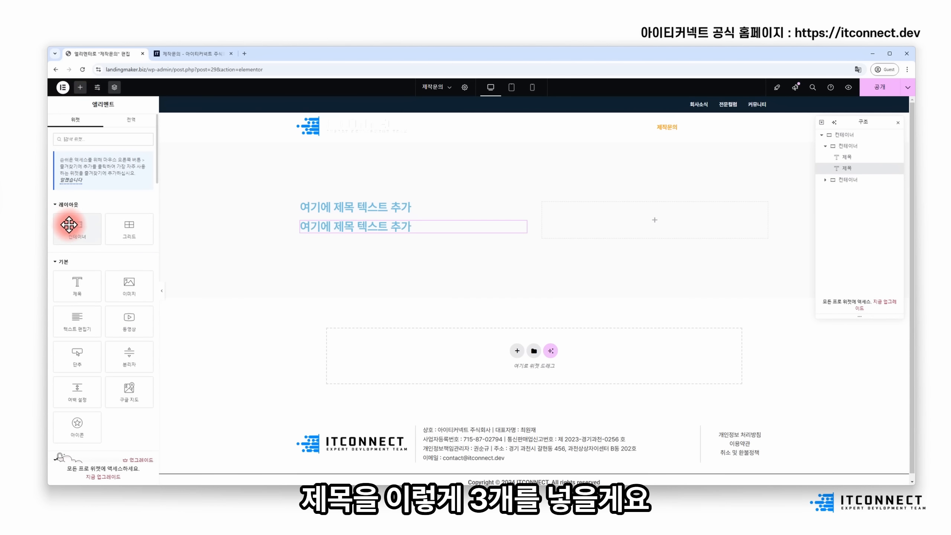
left_click_drag(87, 283, 357, 231)
left_click(84, 87)
left_click_drag(114, 279, 679, 240)
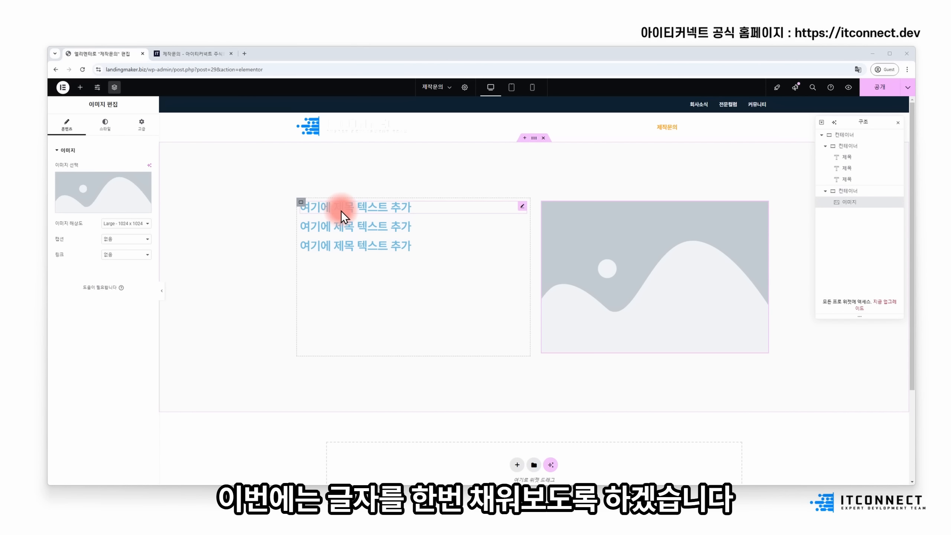
Step: Set the first heading's text to "[홈페이지 제작문의]" and its HTML tag to H1
left_click(356, 204)
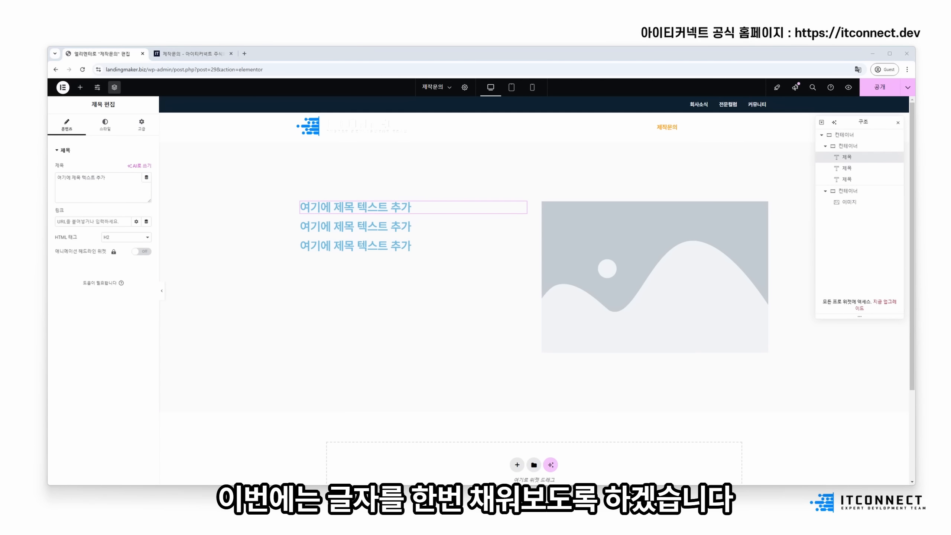
triple_click(127, 180)
type("[홈페이지 제작문의]")
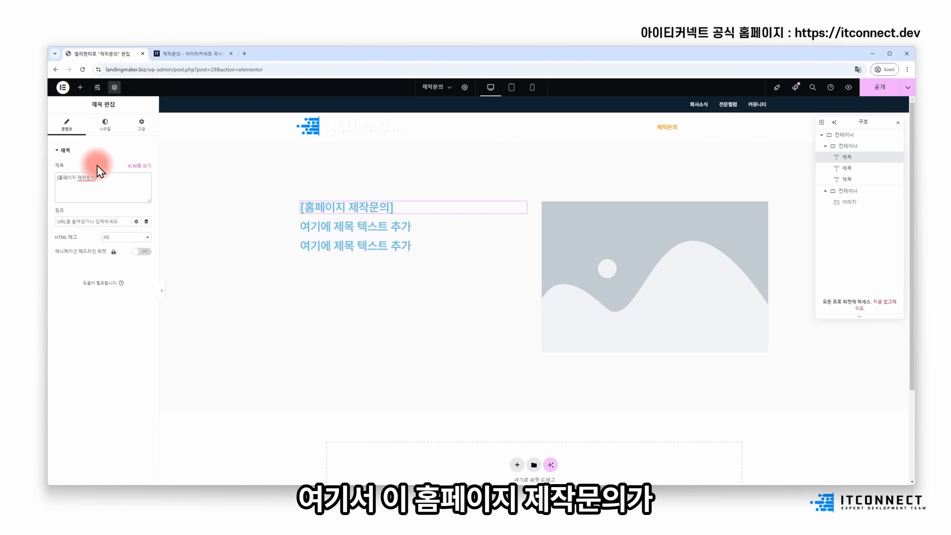
left_click(112, 236)
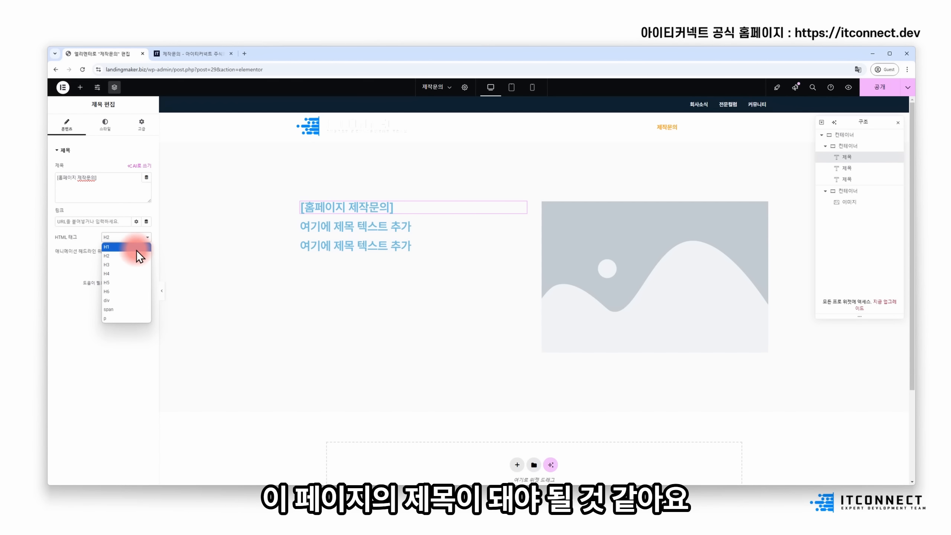
left_click(137, 250)
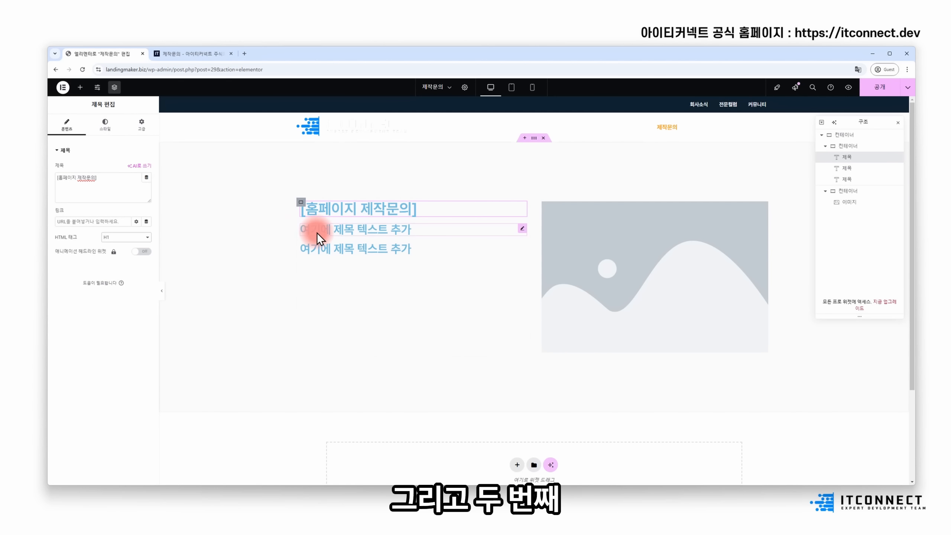
Step: Set the second heading's text to "성공적인 프로젝트 진행을 위해<br> 자세한 이야기를 들려주세요!"
left_click(401, 232)
left_click(121, 187)
key("ctrl+a")
type("성공적인 프로젝트 진행을 위해<br> 자세한 이야기를 들려주세요!")
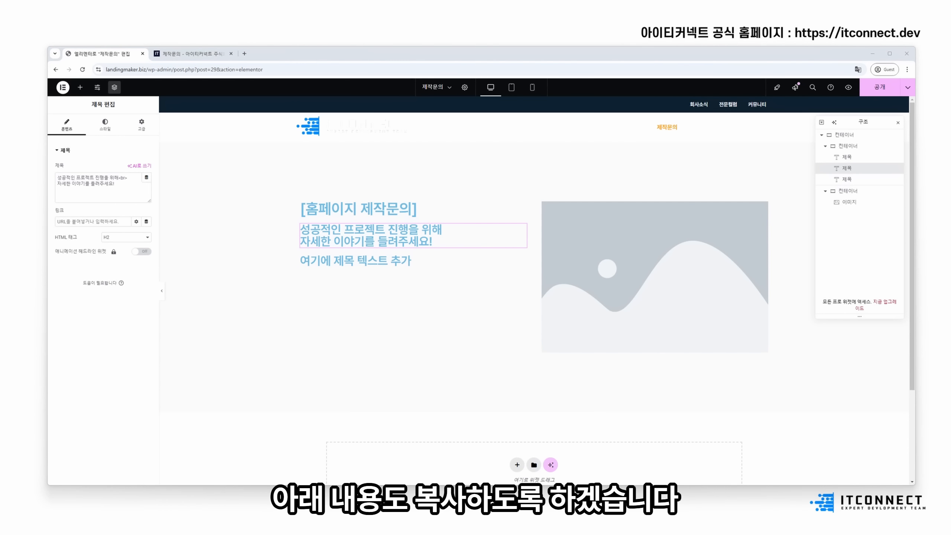
Step: Fill the third heading with the introduction paragraph beginning "원하시는 홈페이지 혹은 모바일 앱을 개발하기 위한 기초 설문지입니다."
left_click(339, 304)
left_click(136, 187)
key("ctrl+a")
type("원하시는 홈페이지 혹은 모바일 앱을 개발하기 위한 기초 설문지입니다. 생각하시는 것 보다 더 좋은 산출물을 만들기 위해서, 아래 내용을 과하다 싶을 정도로 최대한 상세하게 적어주세요. 보내주신 내용을 바탕으로 전문가와 상담이 진행되며, 프로젝트가 진행되면 최소 48시간 이상 고민하여 기획합니다. 매우 중요한 과정인 만큼 급하게 하실 필요 없습니다. 충분한 고민을 하시면서 적어주세요.")
Step: Change the HTML tag of the second and third headings to p
left_click(389, 244)
left_click(389, 244)
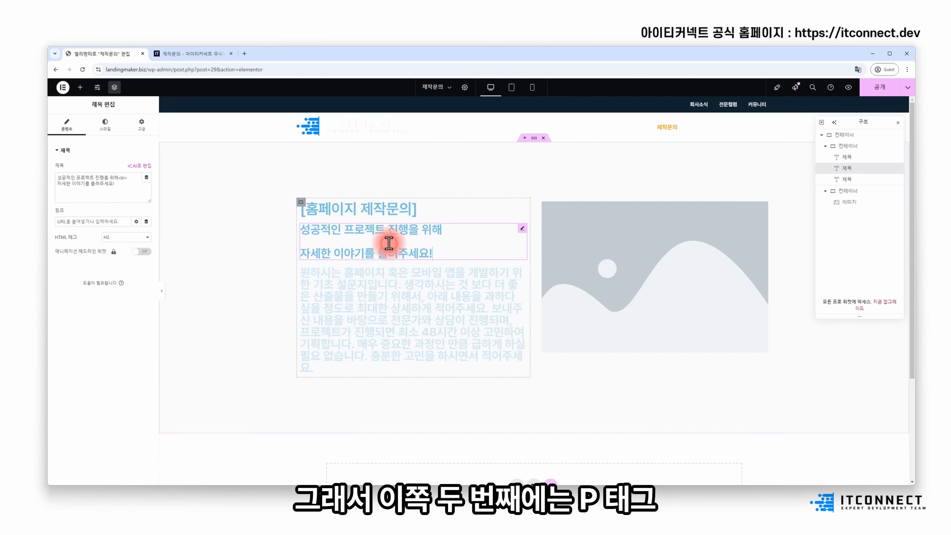
left_click(103, 237)
left_click(108, 319)
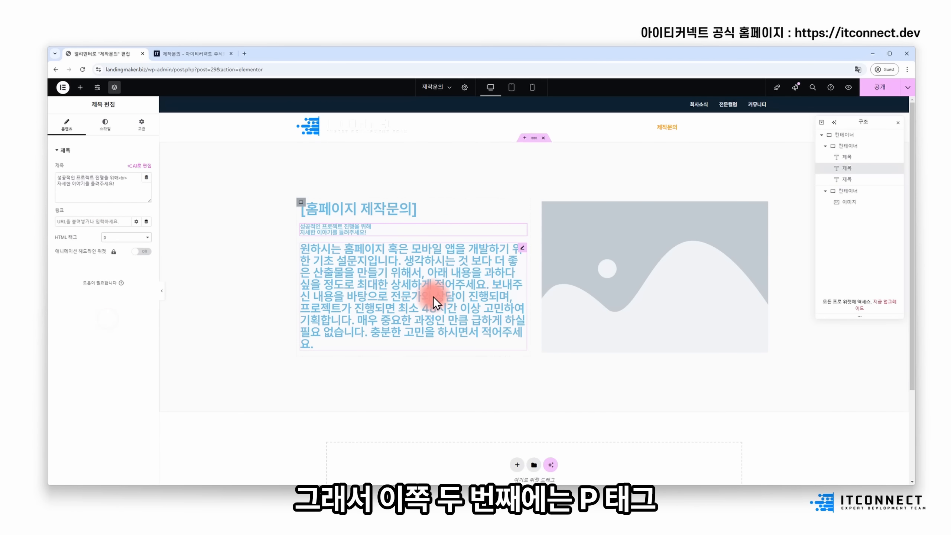
left_click(434, 302)
left_click(130, 236)
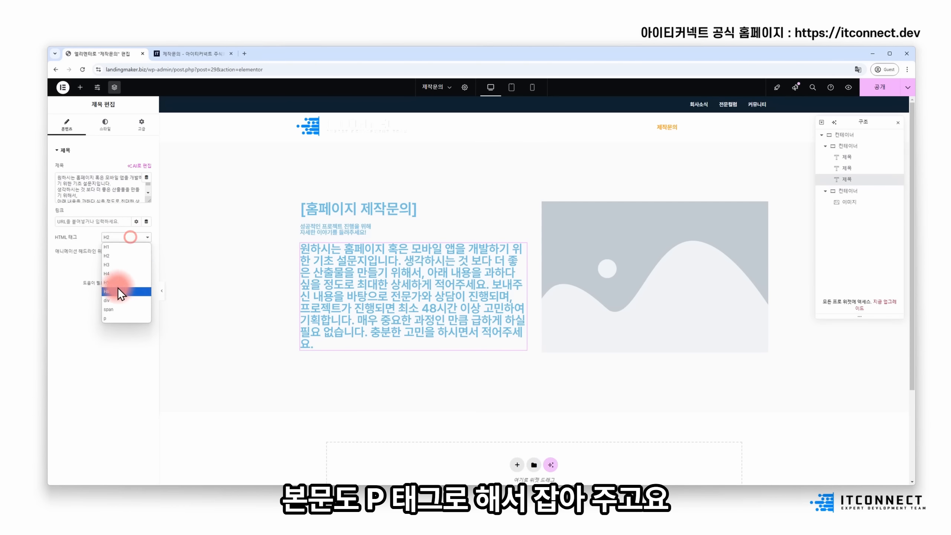
left_click(113, 318)
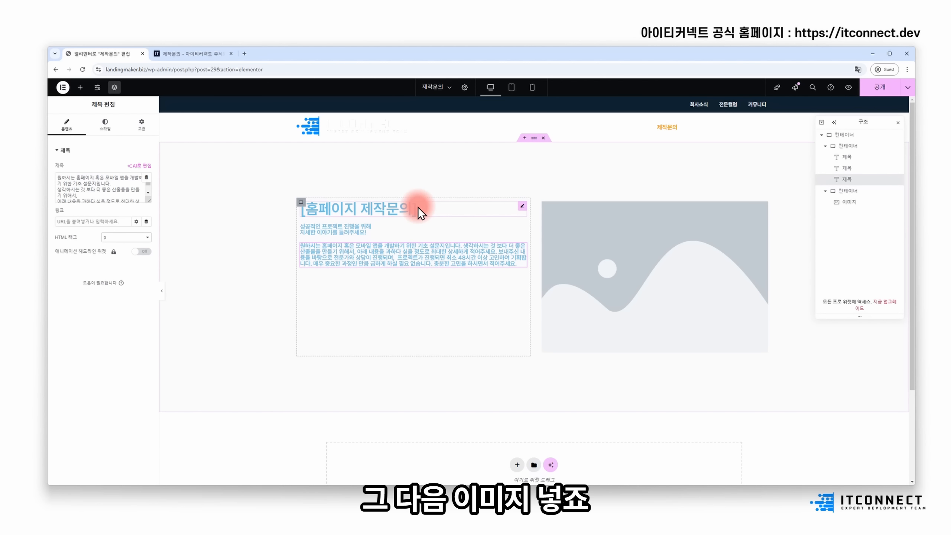
Step: Upload the image file 아이티커넥트-제작-문의 from the desktop and insert it into the second column's image widget
left_click(621, 227)
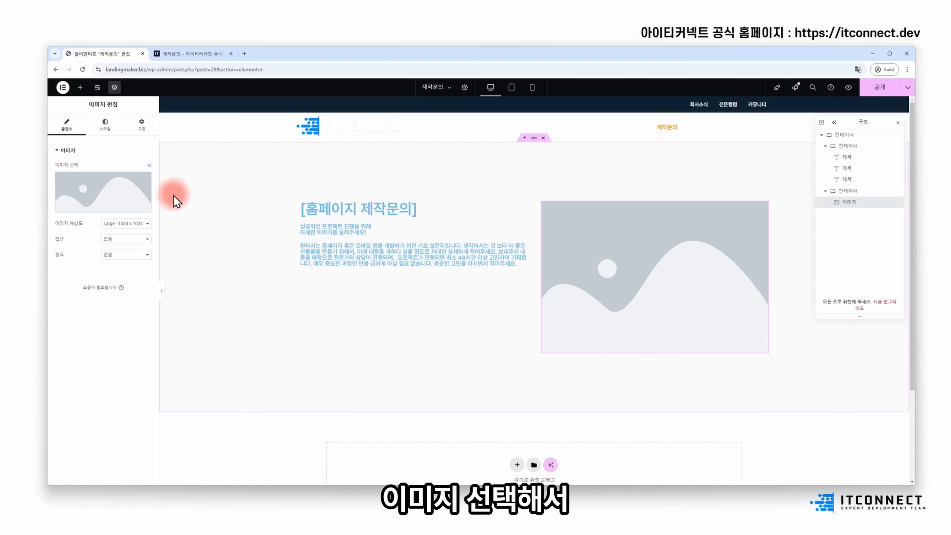
left_click(113, 199)
left_click(153, 119)
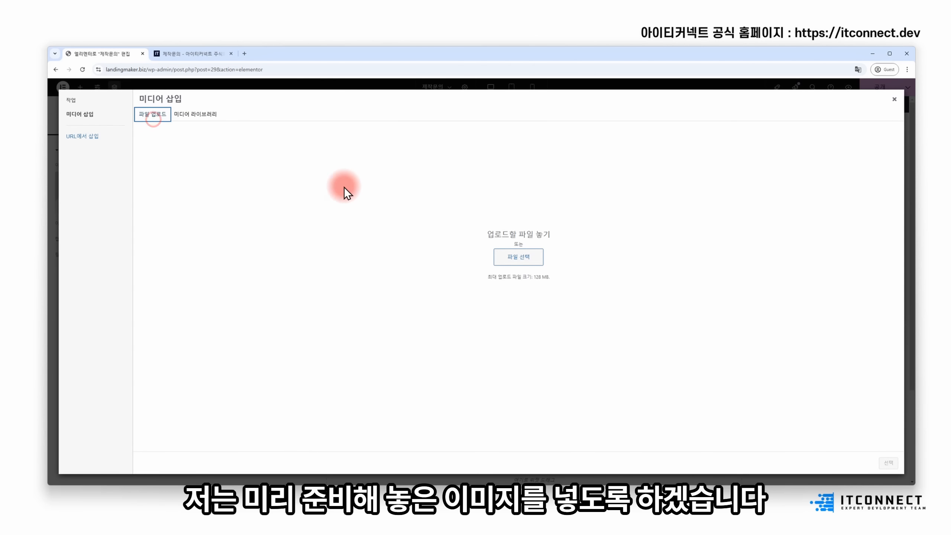
left_click(510, 256)
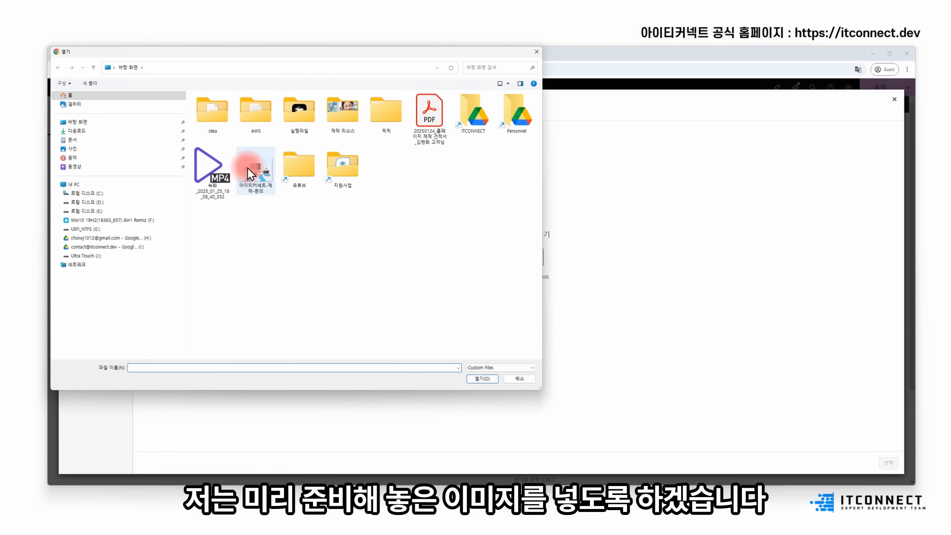
double_click(249, 173)
left_click(890, 463)
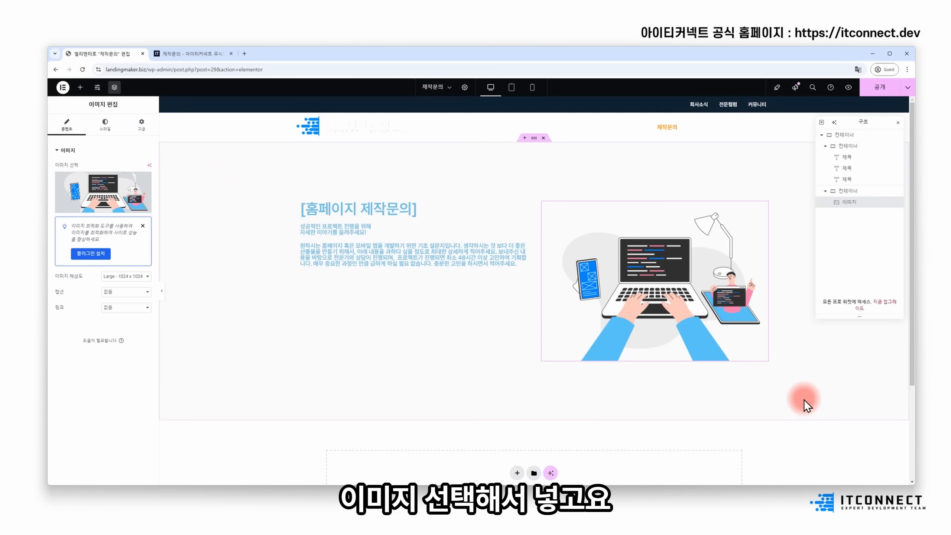
Step: Give the "[홈페이지 제작문의]" heading the text colour #333333 and centre it
left_click(355, 207)
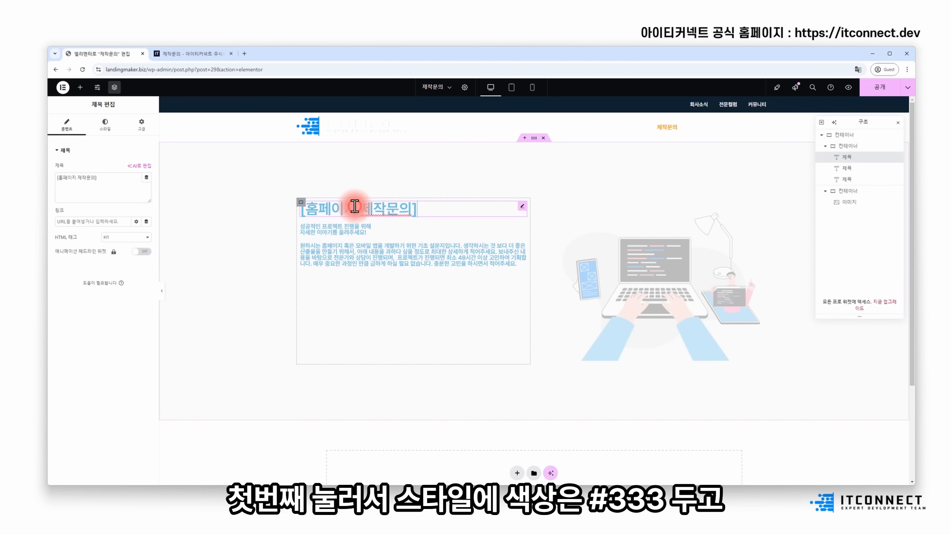
left_click(108, 126)
left_click(146, 272)
left_click_drag(122, 379, 102, 369)
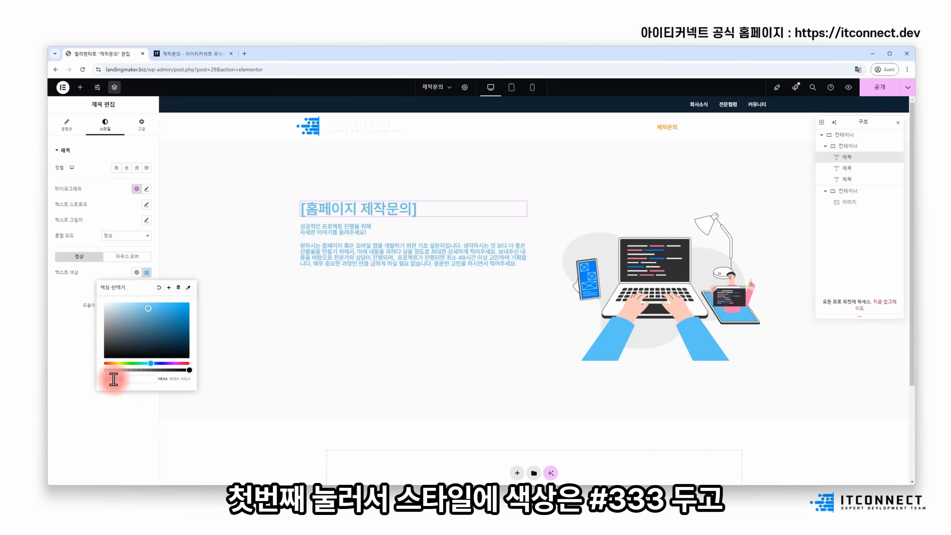
type("#333333")
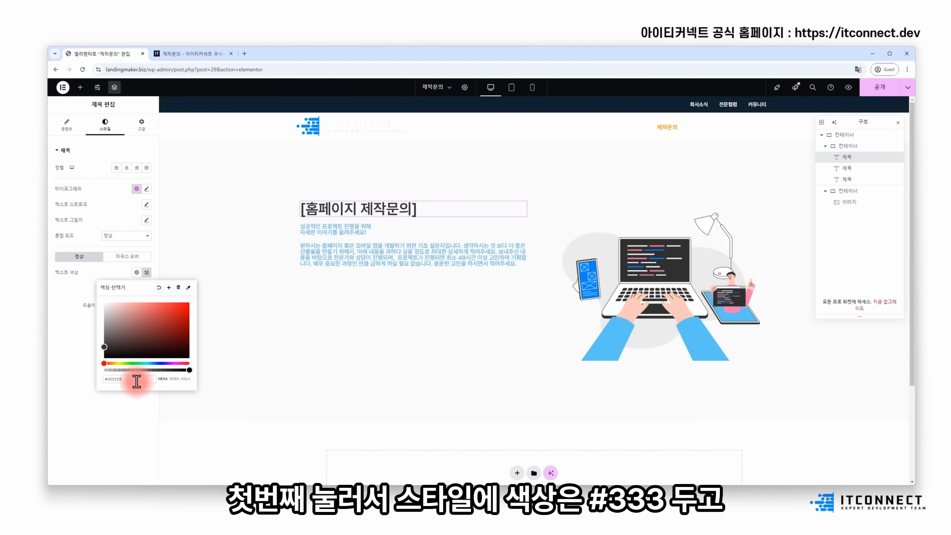
left_click(126, 167)
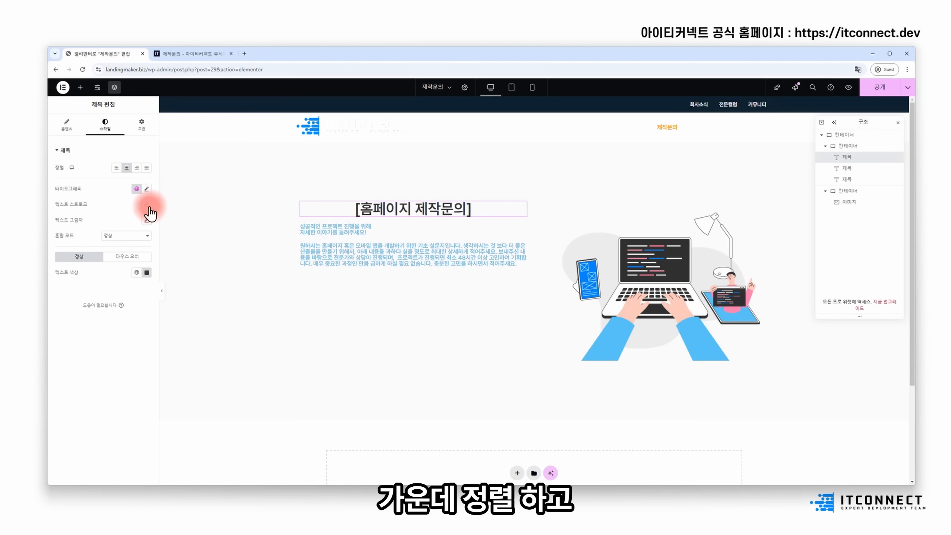
Step: Set the first heading's typography to weight 500 and size 18 px
left_click(147, 188)
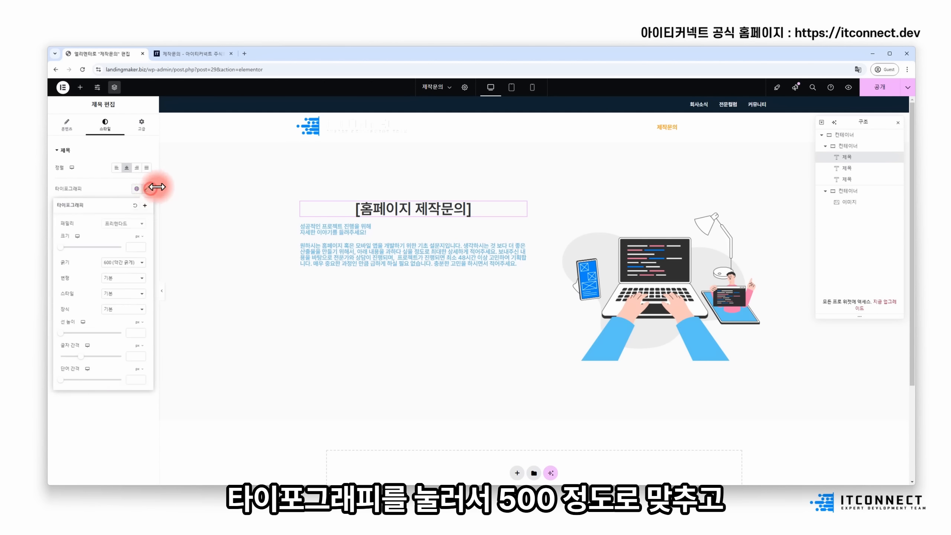
left_click(138, 263)
left_click(121, 308)
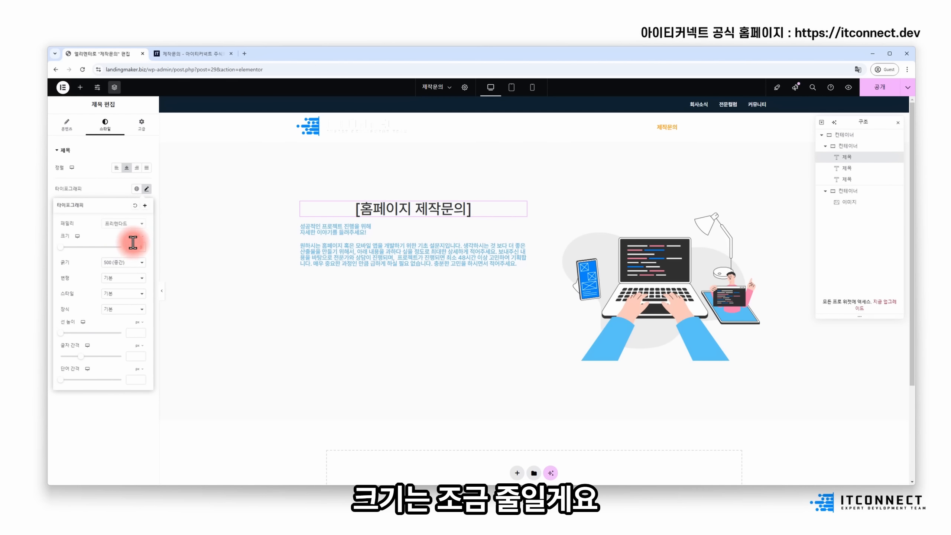
type("18")
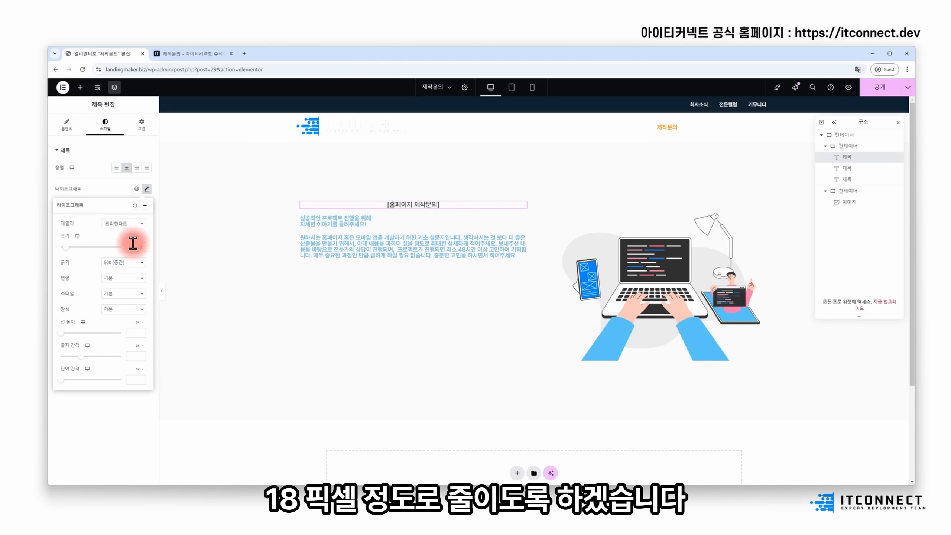
Step: Set the font size of the second heading, "성공적인 프로젝트 진행을 위해 자세한 이야기를 들려주세요!", to 36 px
left_click(336, 220)
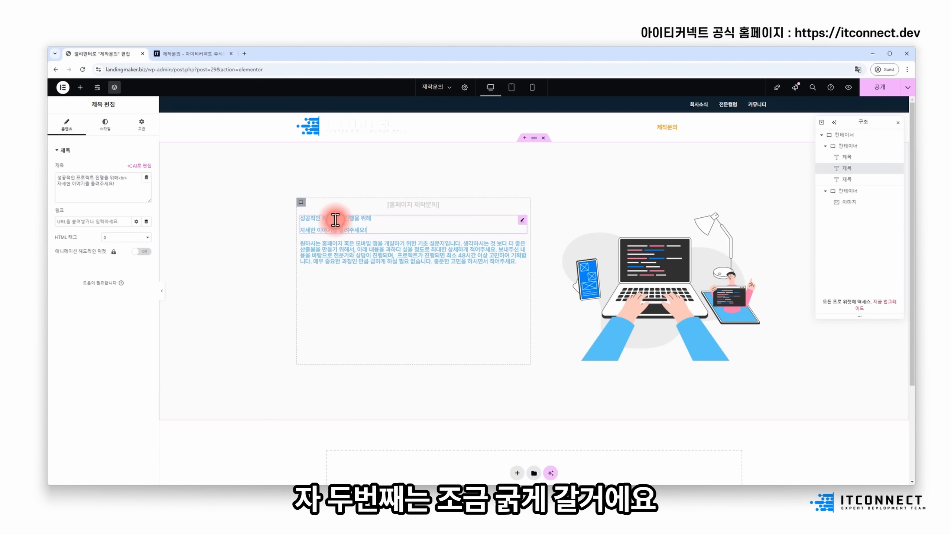
left_click(112, 126)
left_click(147, 189)
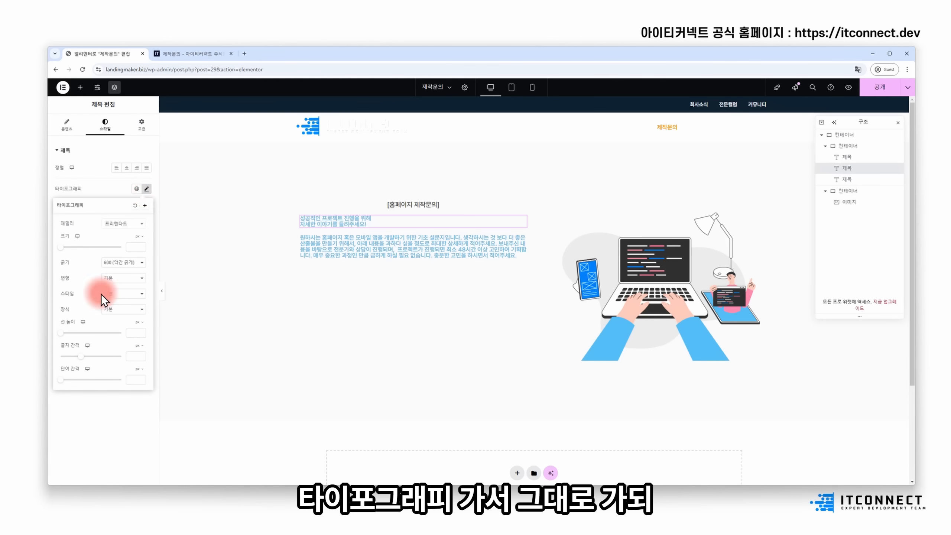
left_click(136, 248)
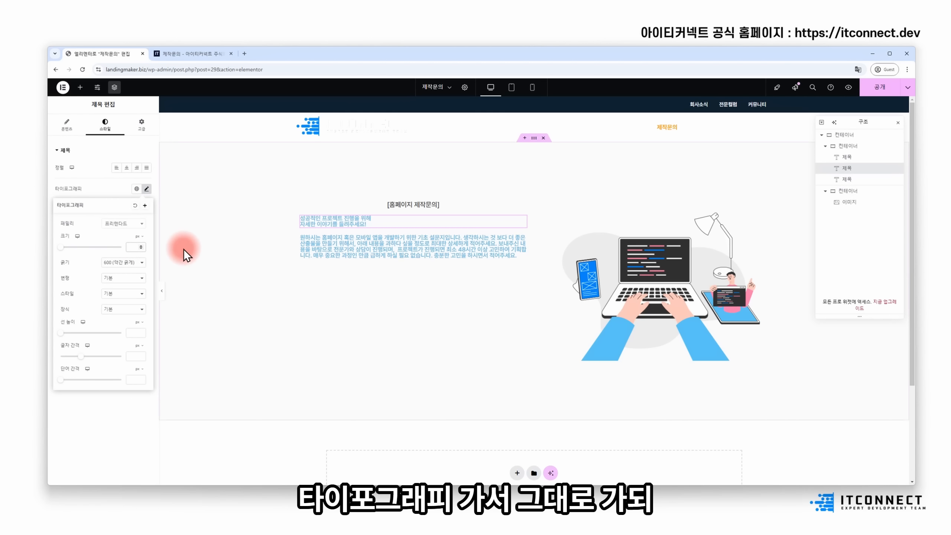
type("36")
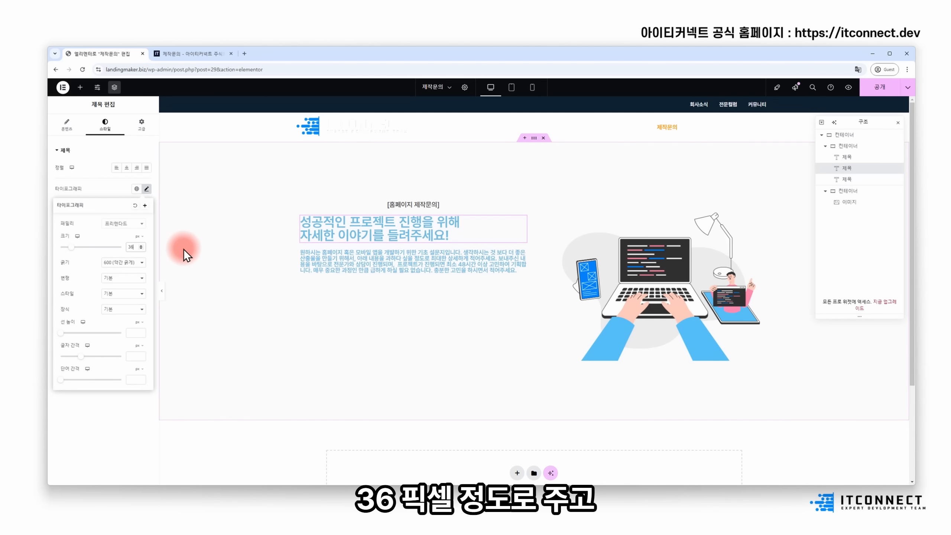
Step: Centre the second heading and give it the text colour #333333
left_click(127, 167)
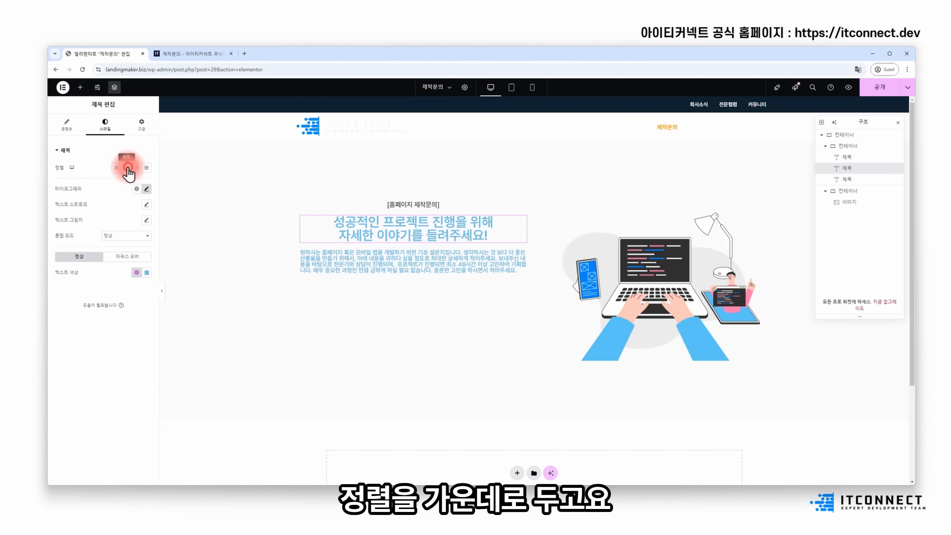
left_click(147, 273)
left_click(118, 380)
type("#333333")
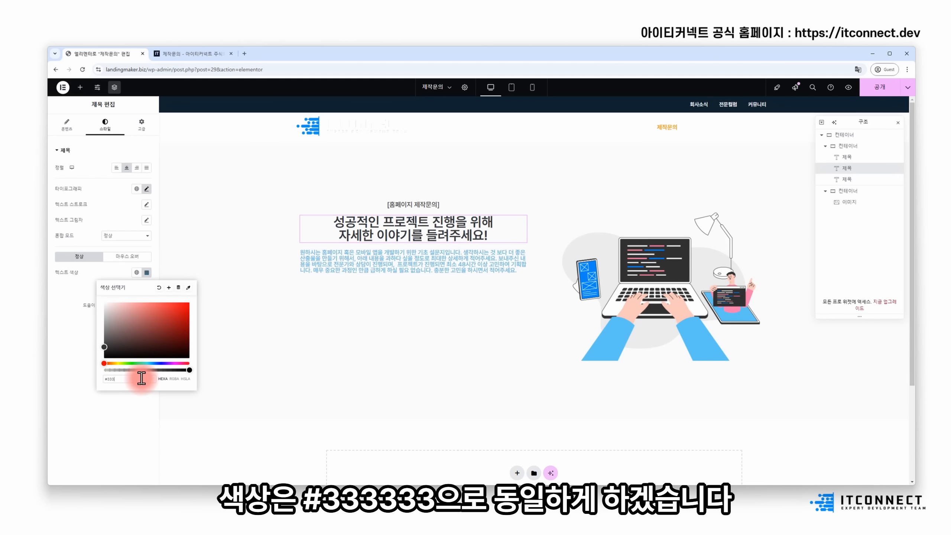
Step: Centre the third heading, which holds the body text
left_click(387, 265)
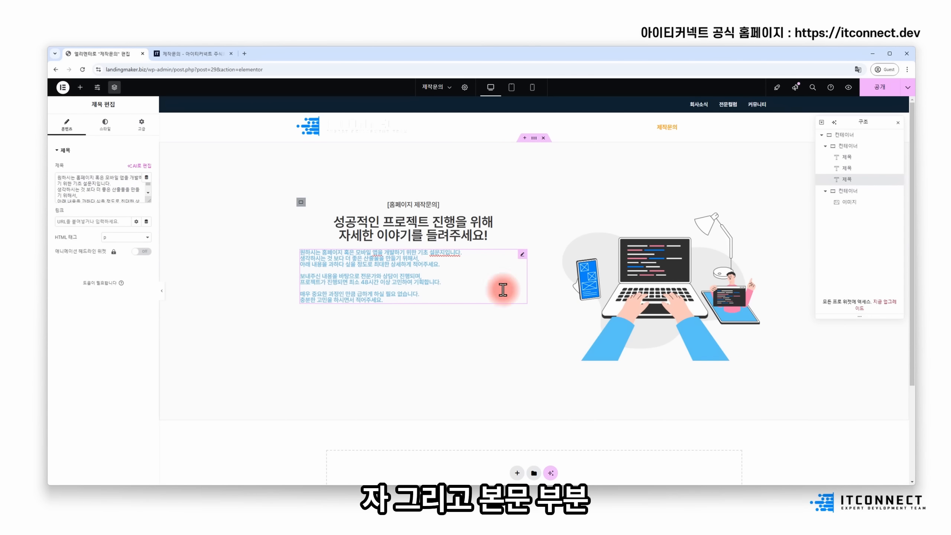
left_click(105, 124)
left_click(127, 168)
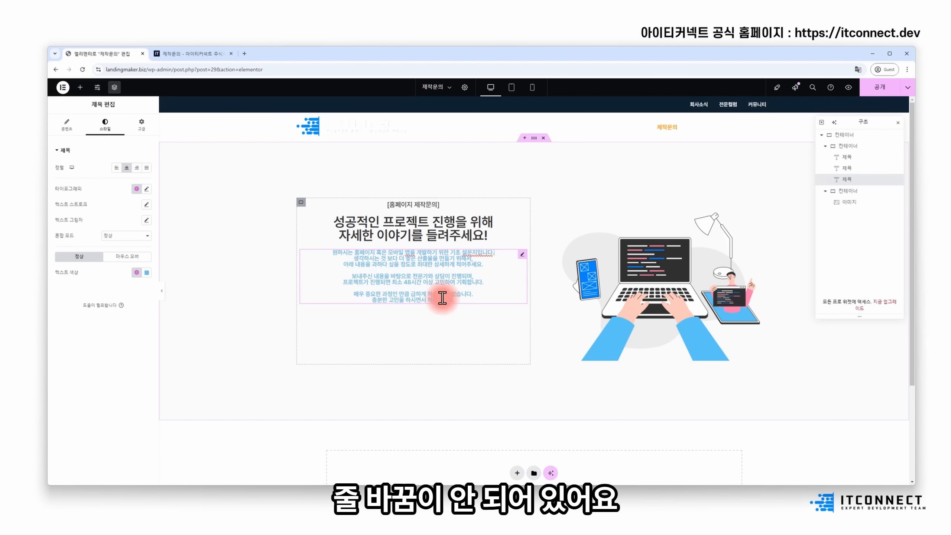
Step: Insert <br> tags at the line ends of the third heading's text, with <br><br> between its paragraphs
left_click(66, 124)
left_click_drag(147, 199, 227, 214)
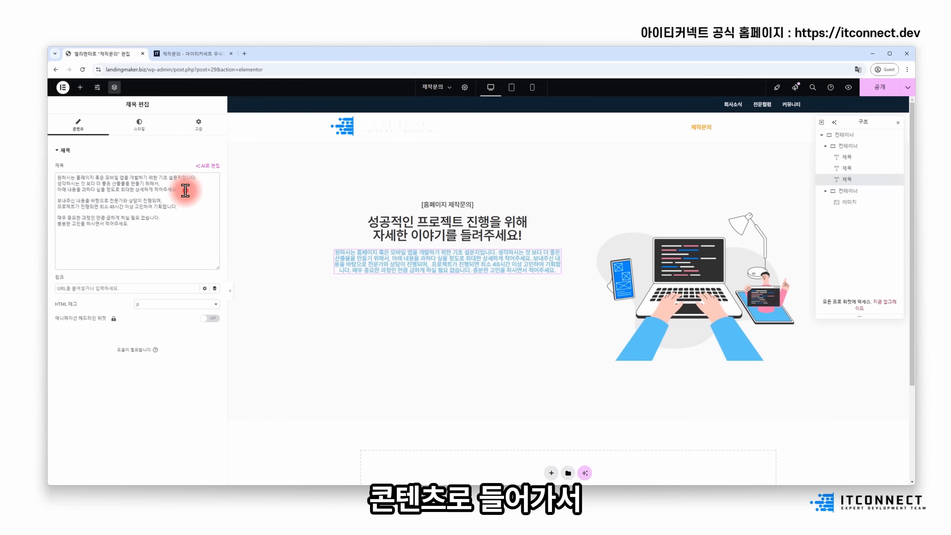
type("<br>")
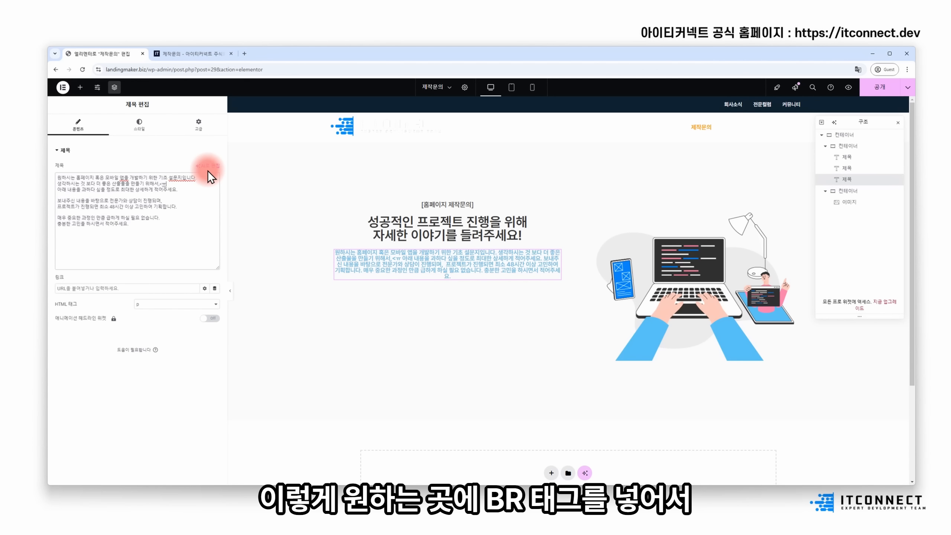
key("Down")
key("End")
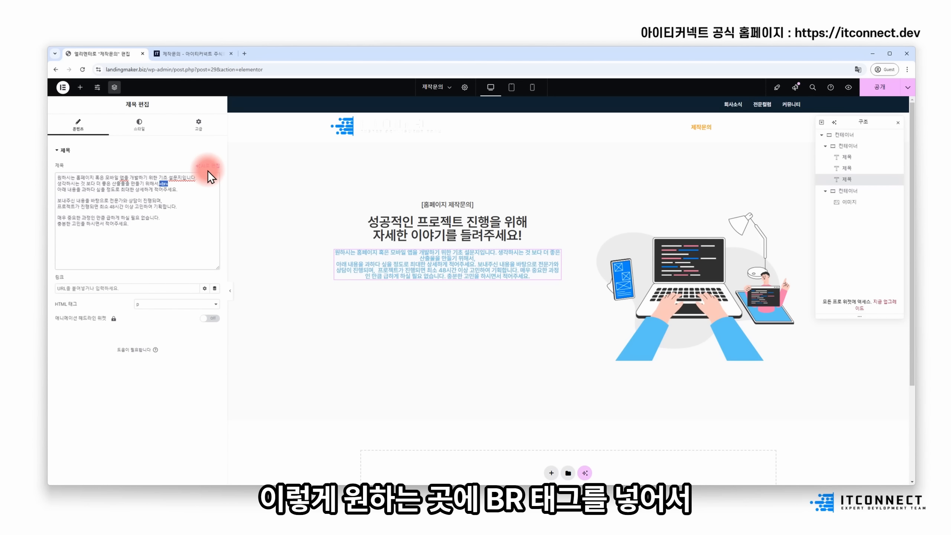
type("<br><br>")
key("Down")
key("Down")
key("End")
type("<br>")
key("Down")
key("End")
type("<br><br>")
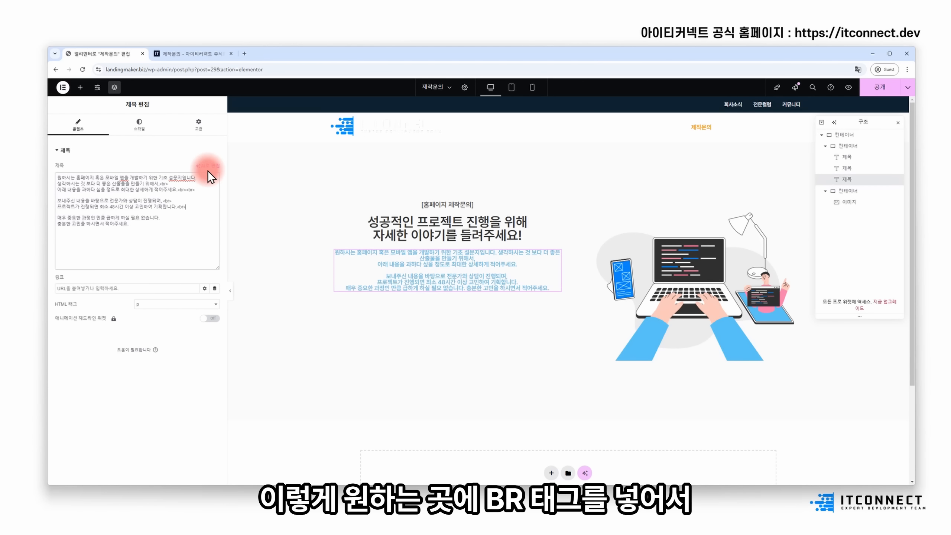
key("Down")
key("Down")
key("End")
type("<br>")
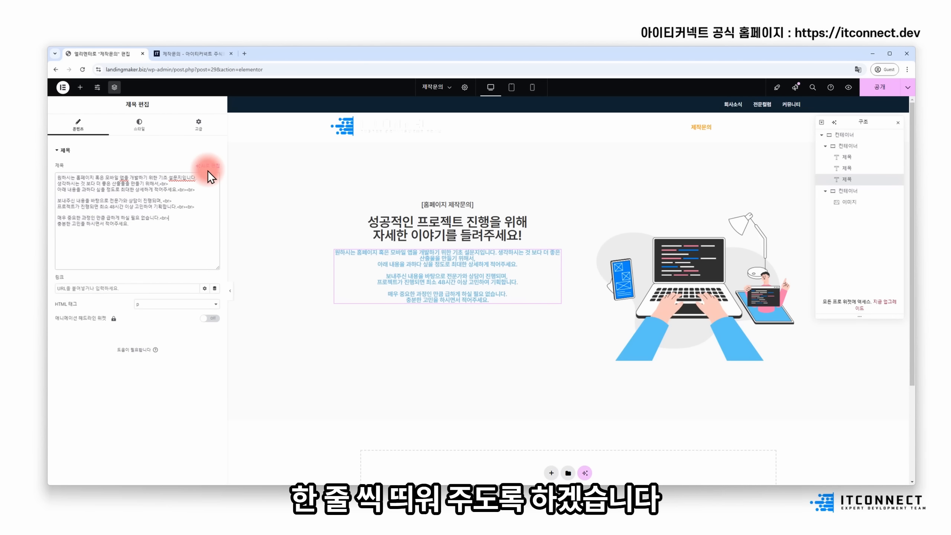
left_click(203, 178)
type("<br>")
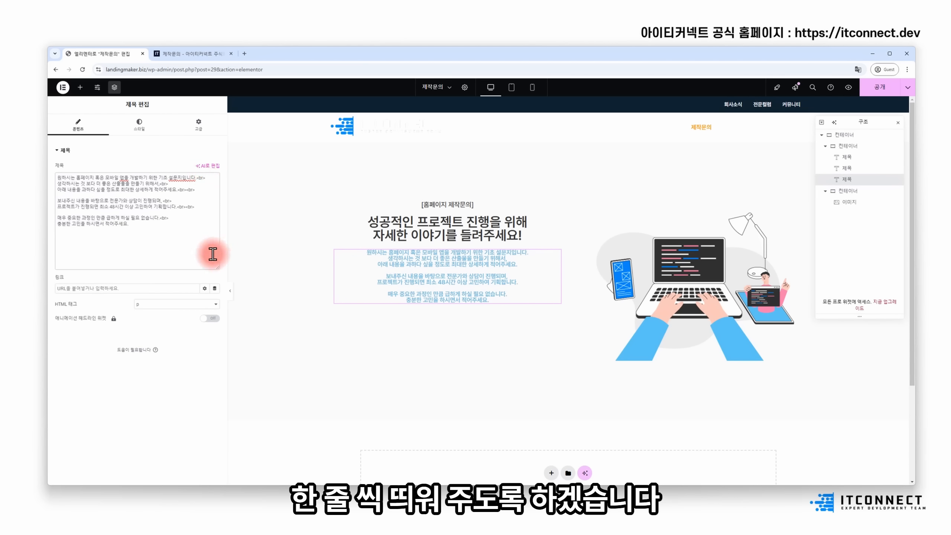
Step: Set the third heading's text colour to #333333
left_click(142, 131)
left_click(216, 273)
left_click(192, 380)
key("BackSpace")
left_click(177, 381)
type("#333333")
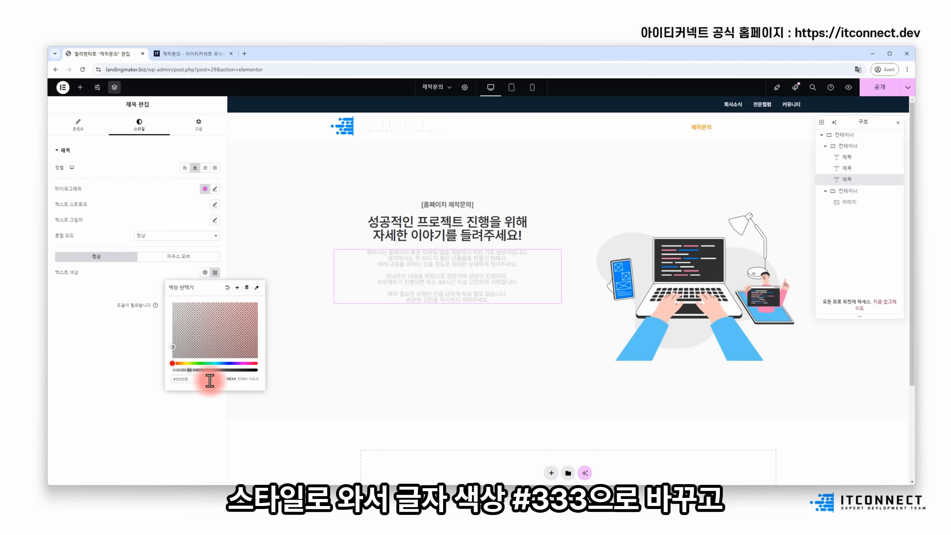
Step: Set the third heading's typography to weight 400 and line height 24 px
left_click(215, 189)
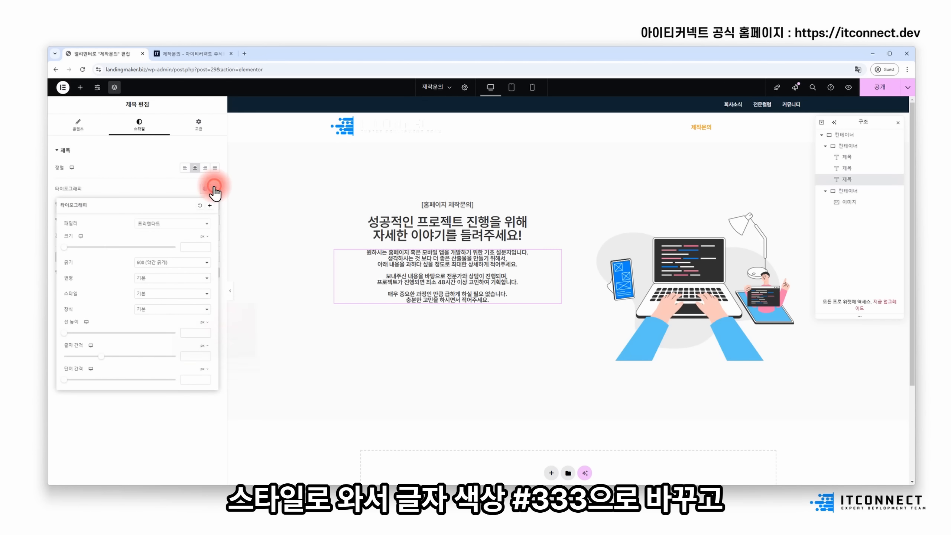
left_click(159, 264)
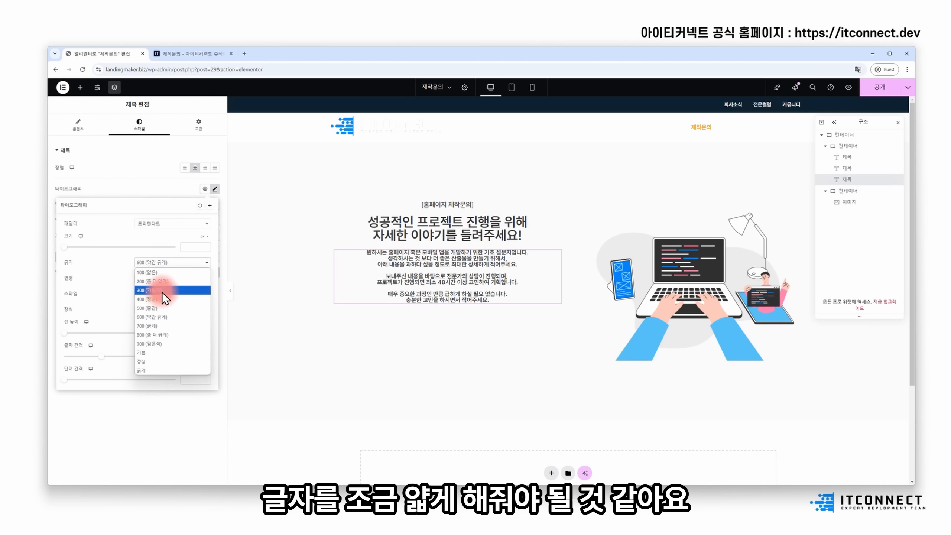
left_click(162, 290)
left_click(172, 262)
left_click(163, 299)
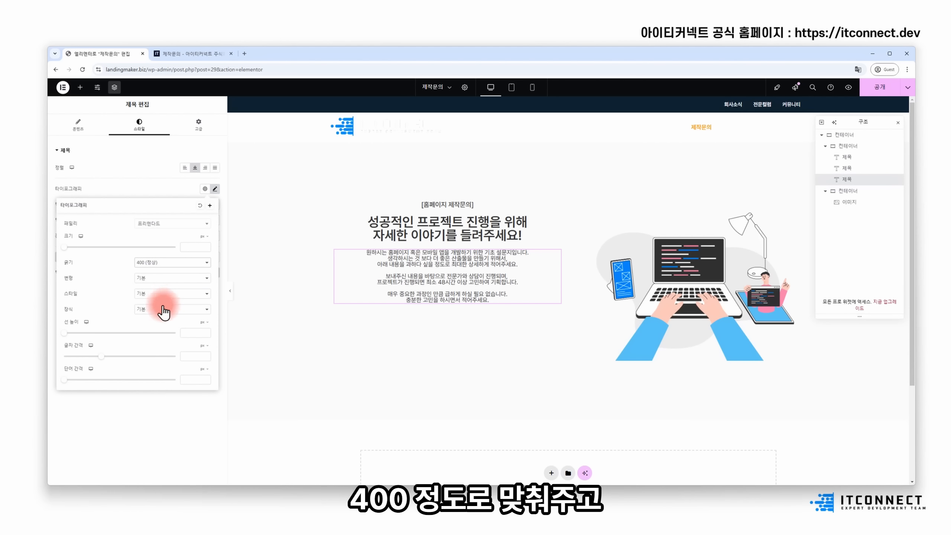
left_click(67, 333)
left_click_drag(69, 335, 89, 336)
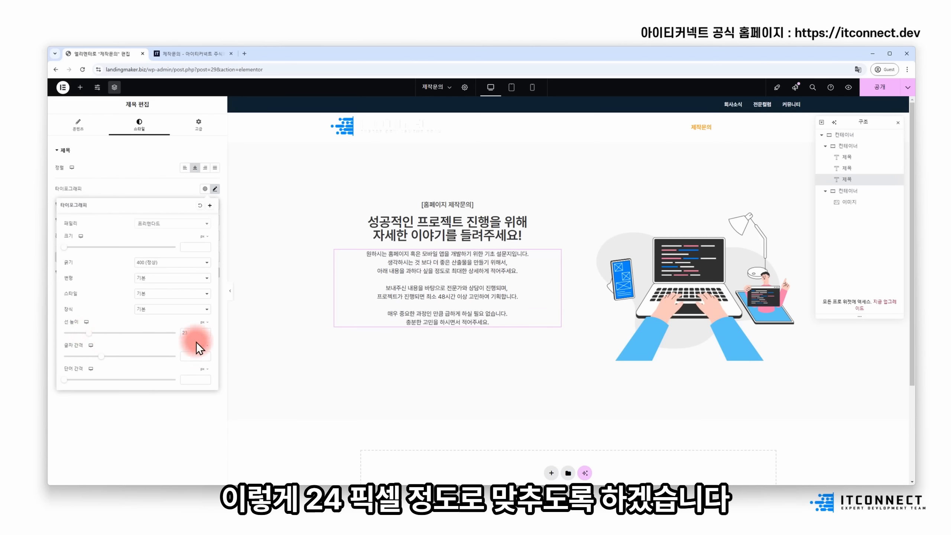
left_click(208, 331)
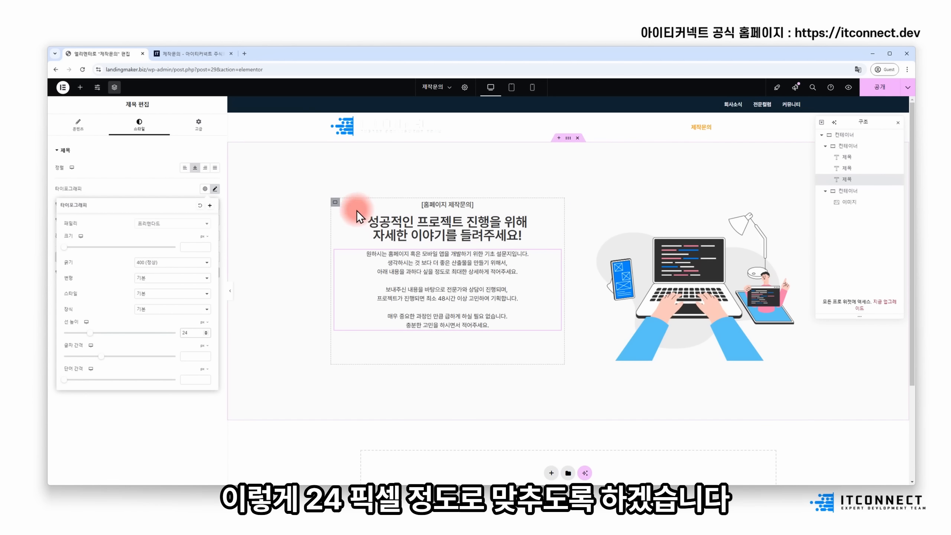
Step: Justify the content of the container around the three headings to the centre and close the structure overview
left_click(336, 210)
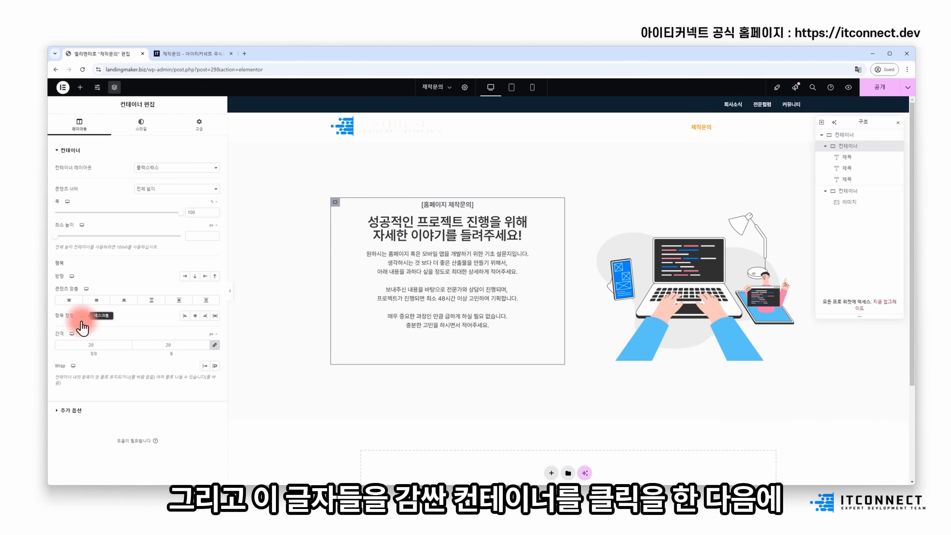
left_click(97, 300)
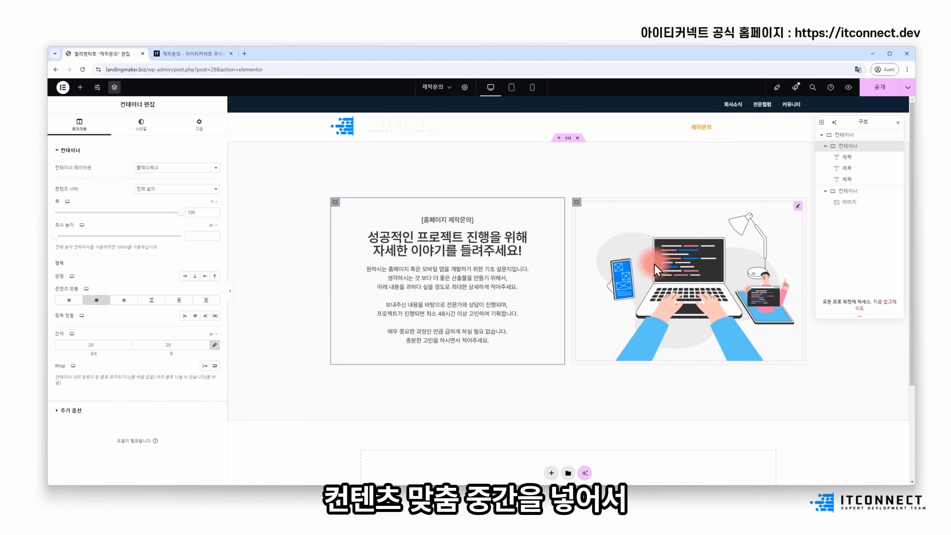
left_click(898, 123)
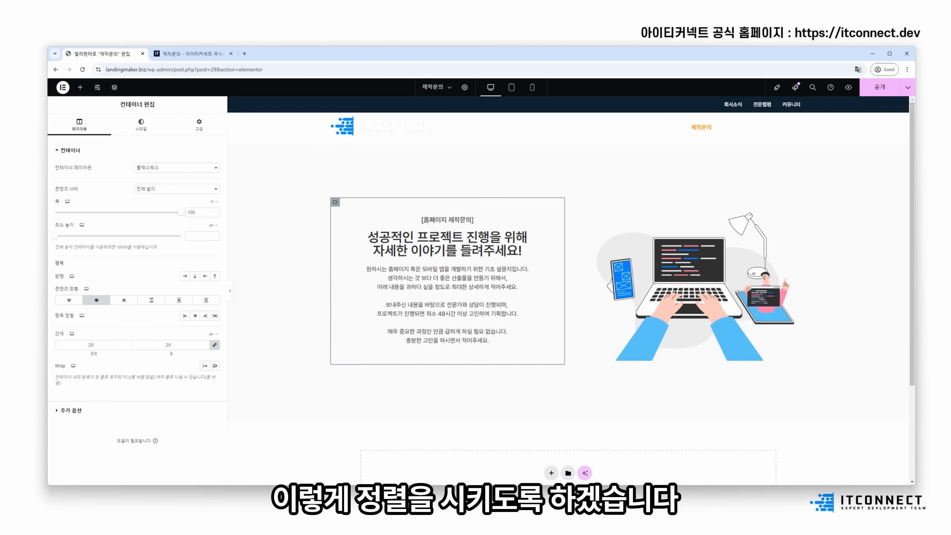
Step: Add a new single-column flexbox container below the intro section
scroll(497, 304, "down", 3)
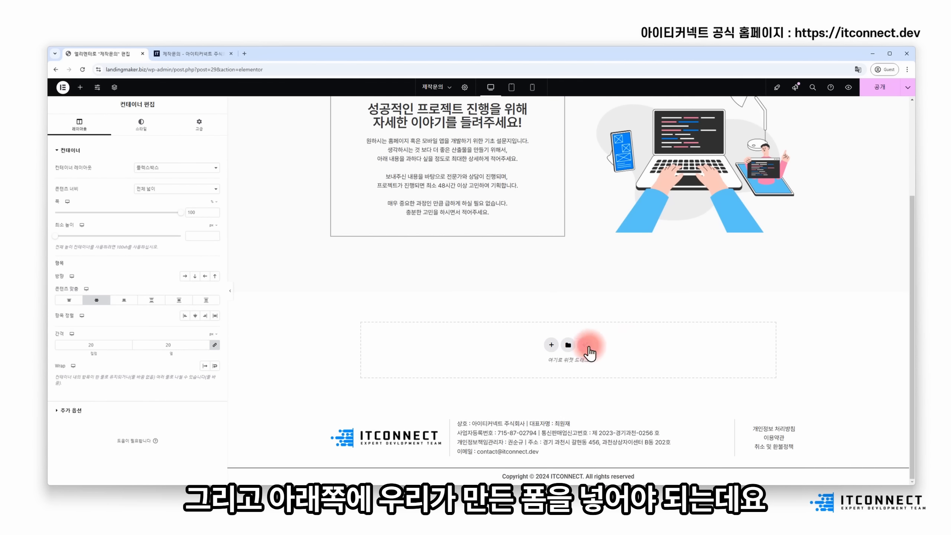
left_click(551, 345)
left_click(534, 383)
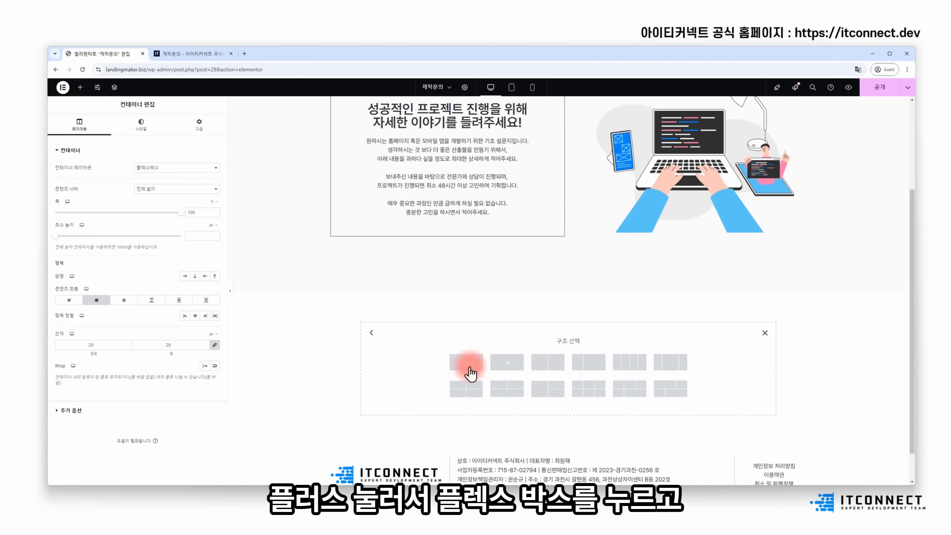
left_click(470, 372)
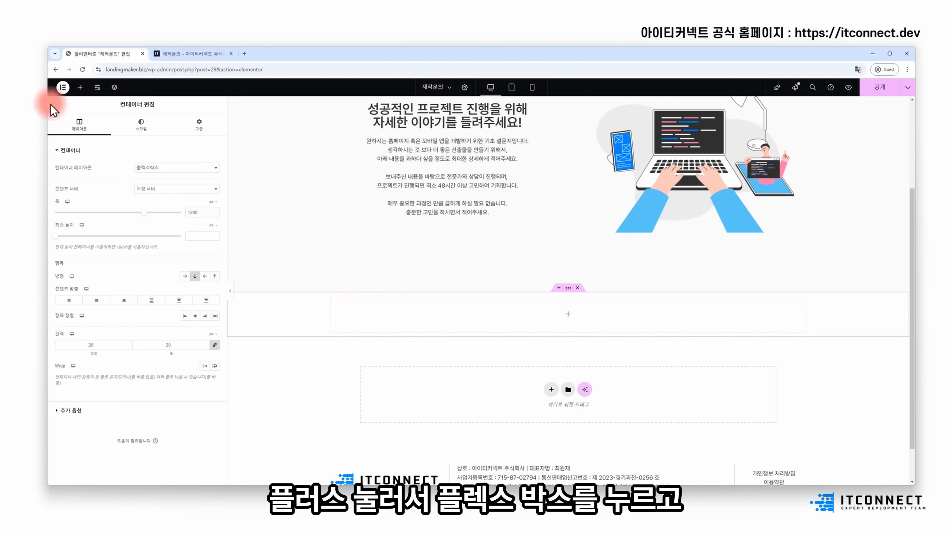
Step: Copy the intro container's background colour #FAFAFA and apply it as the classic background of the new container
scroll(506, 204, "up", 3)
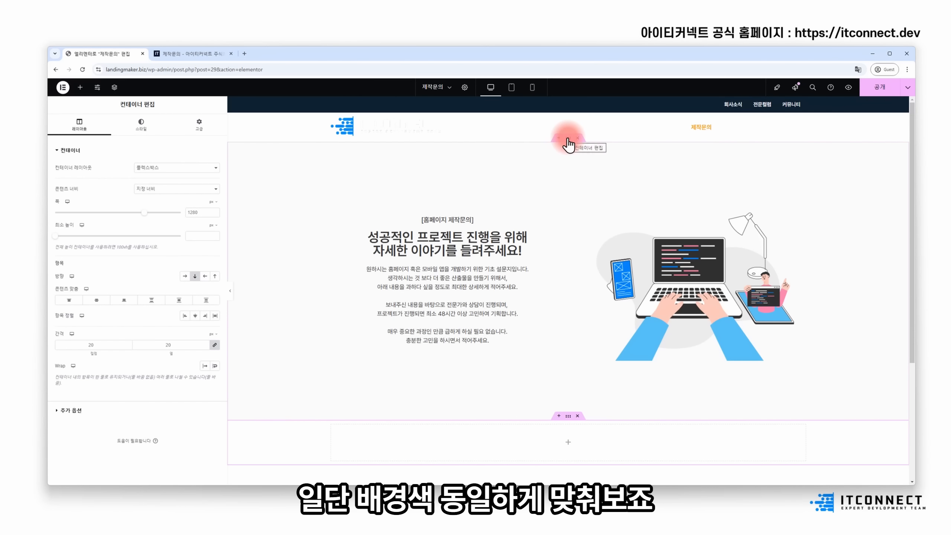
left_click(568, 139)
left_click(141, 124)
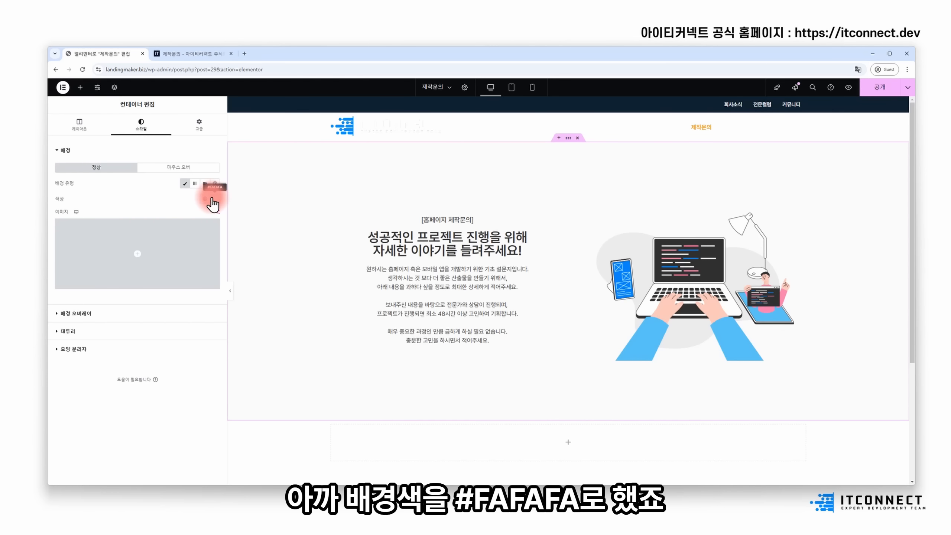
left_click(212, 198)
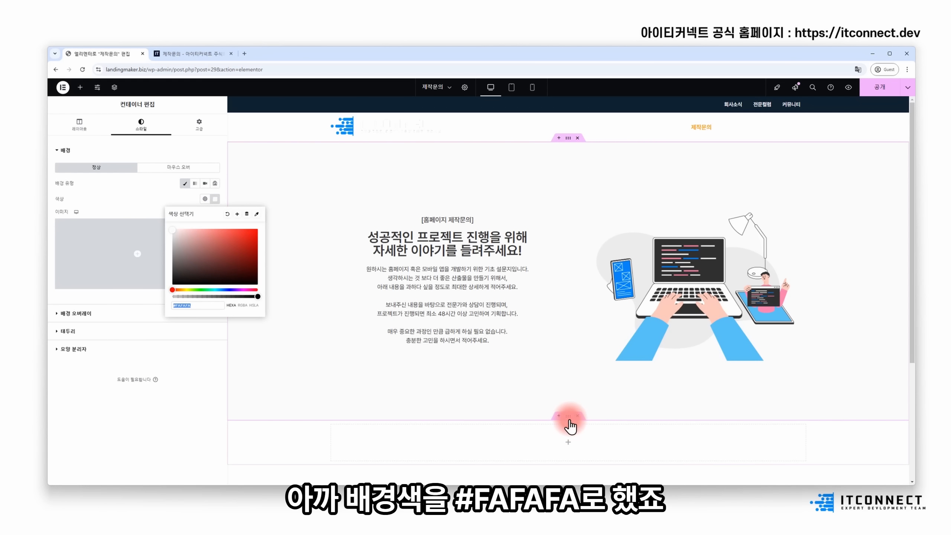
left_click(568, 416)
left_click(142, 125)
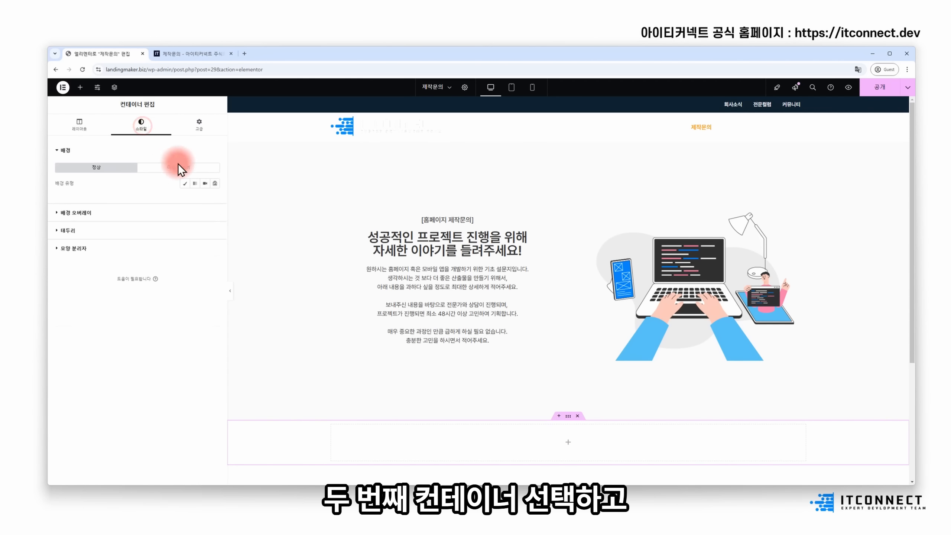
left_click(185, 183)
left_click(215, 198)
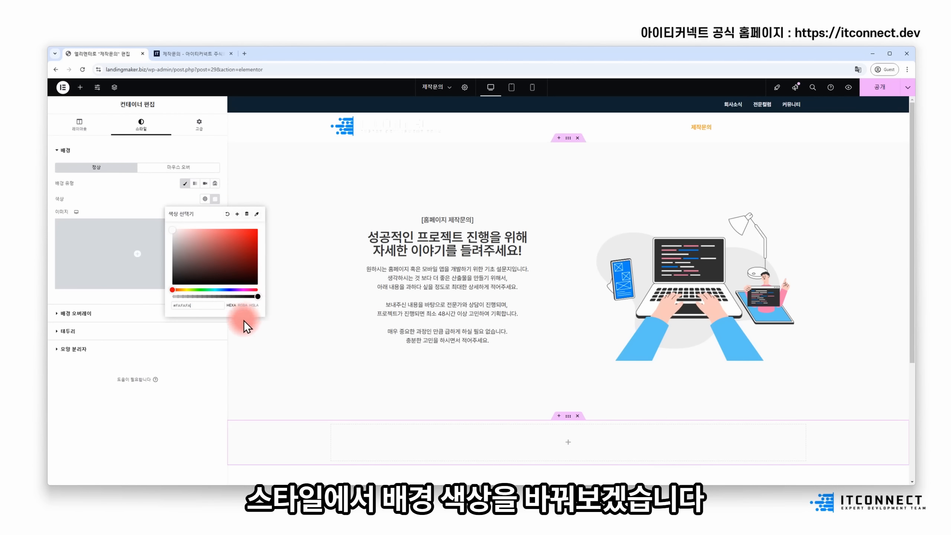
scroll(346, 367, "down", 1)
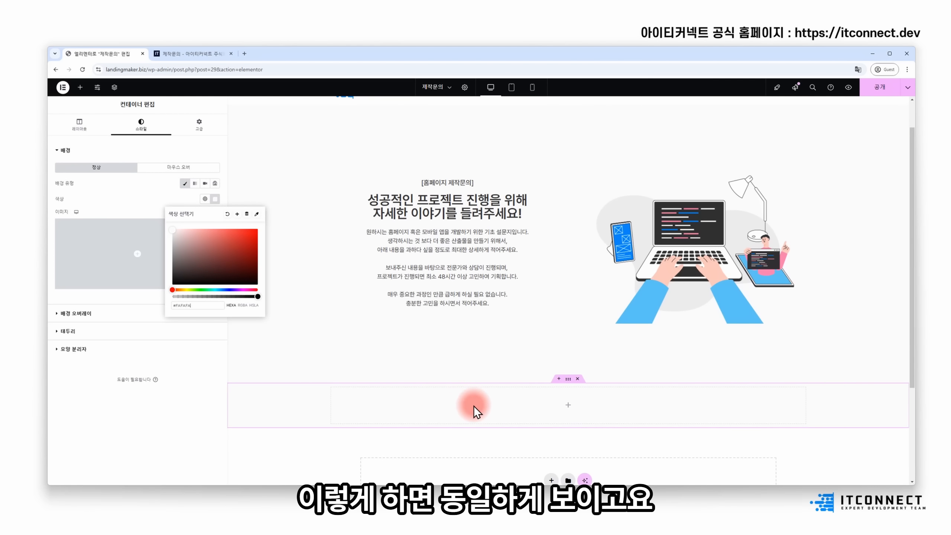
Step: Publish the page and open the WordPress admin at landingmaker.biz/wp-admin/ in a new browser tab
left_click(879, 87)
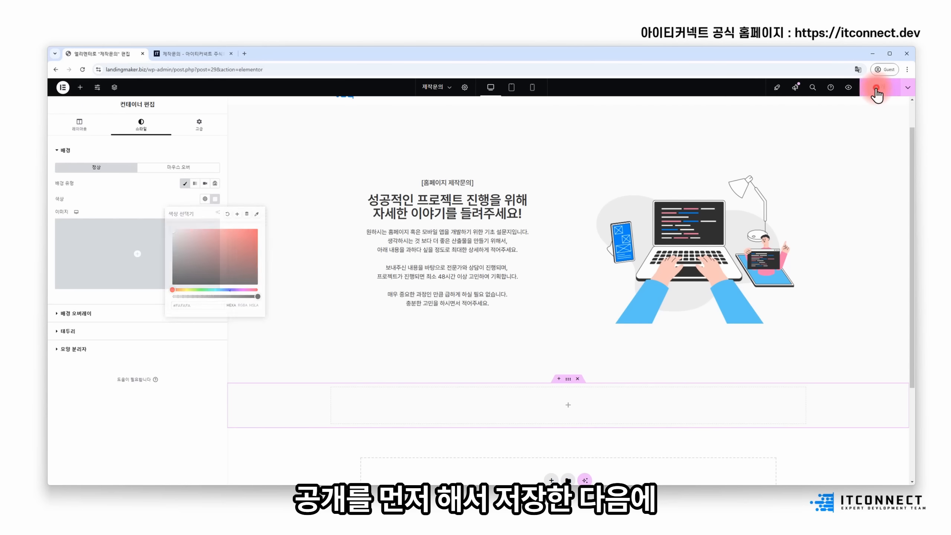
left_click_drag(173, 70, 79, 71)
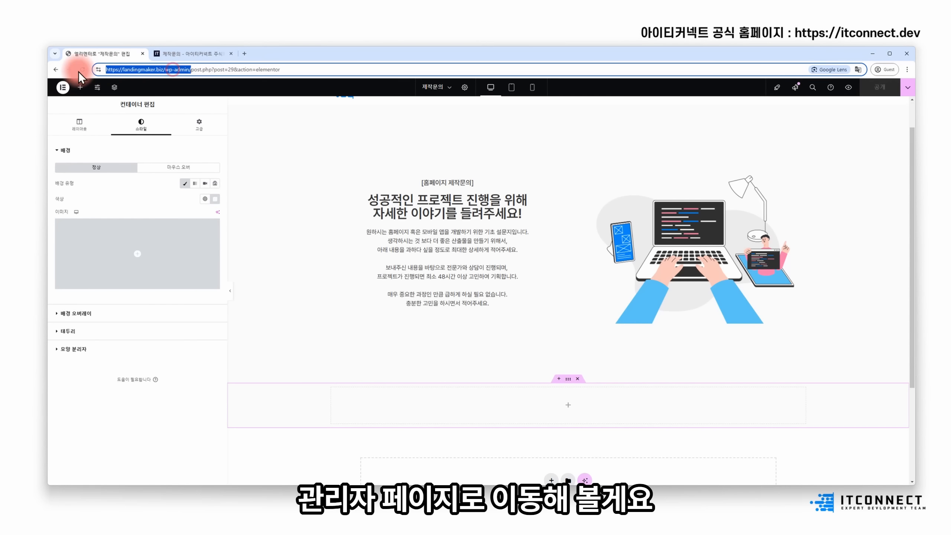
key("ctrl+c")
left_click(243, 53)
key("ctrl+v")
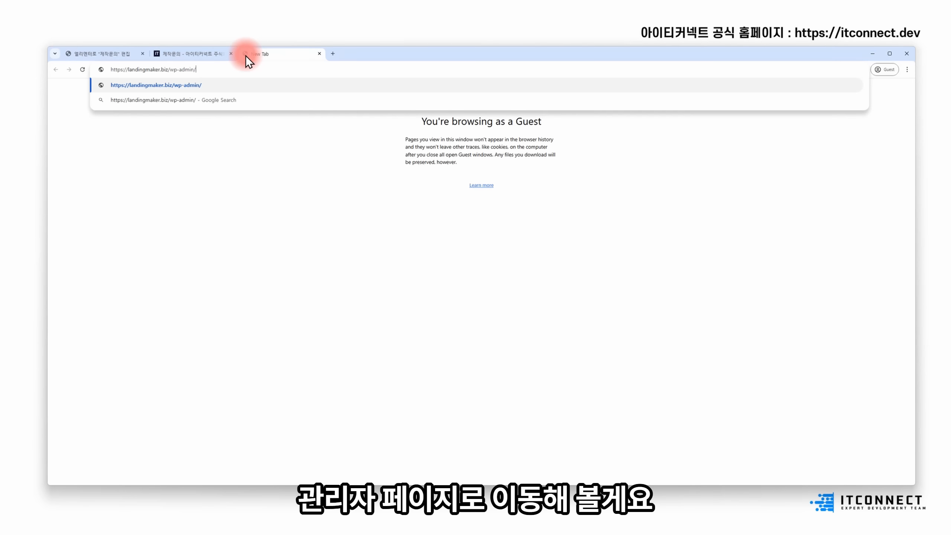
key("Return")
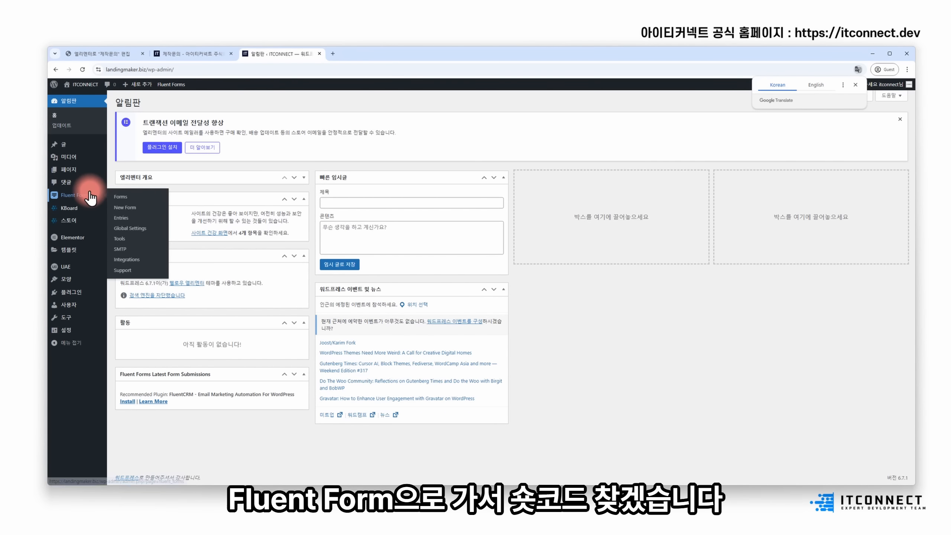
Step: Copy the shortcode of Blank Form (#3) from the Fluent Forms list and return to the empty container in the Elementor editor
left_click(101, 197)
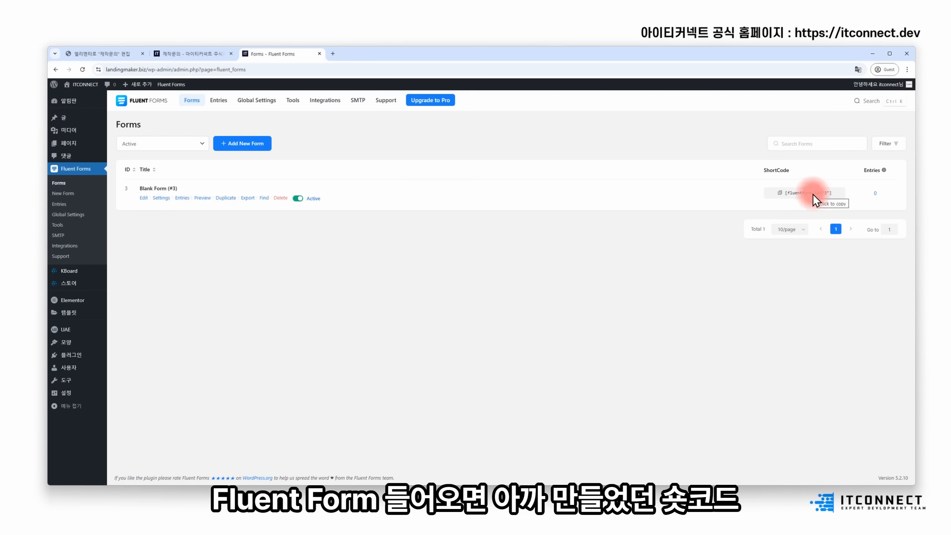
left_click(784, 193)
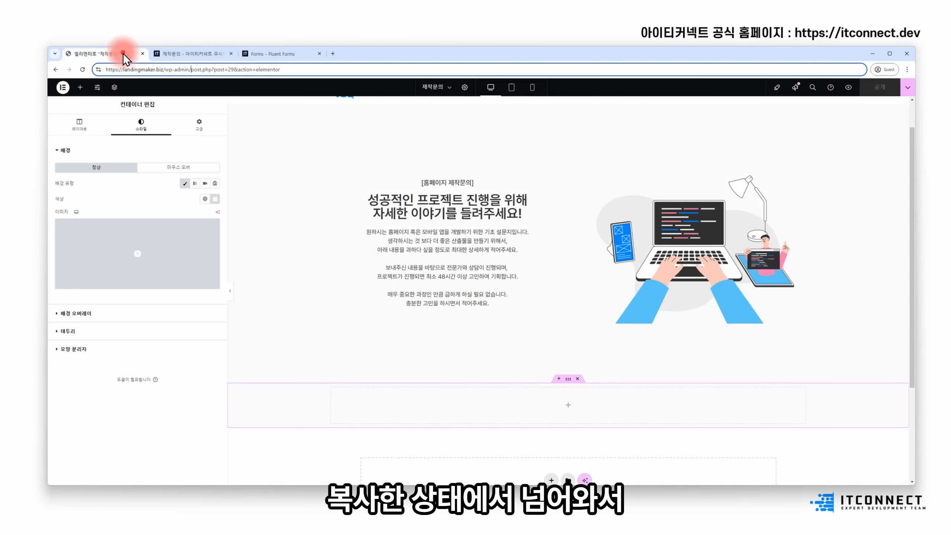
left_click(123, 54)
scroll(590, 374, "down", 3)
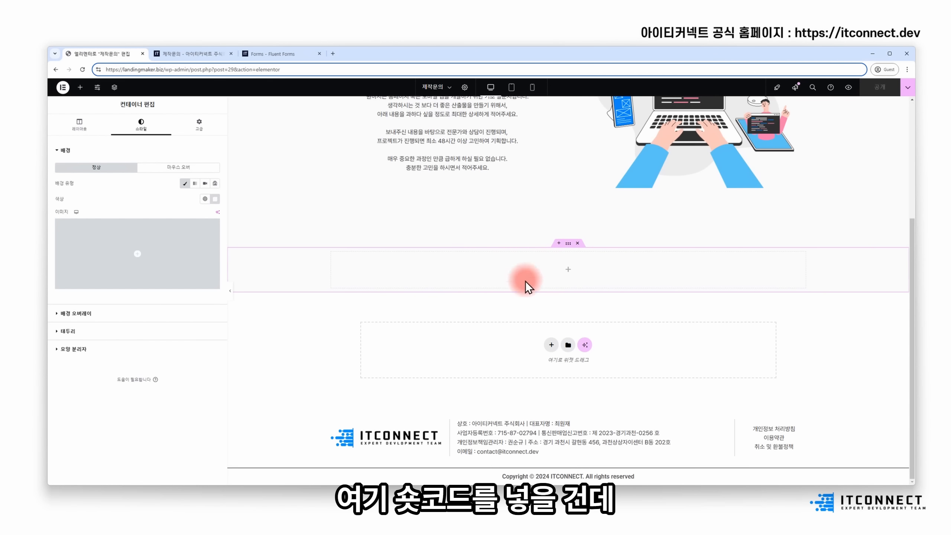
Step: Find the shortcode widget by searching for "short" and place it in the empty container below the intro section
left_click(79, 87)
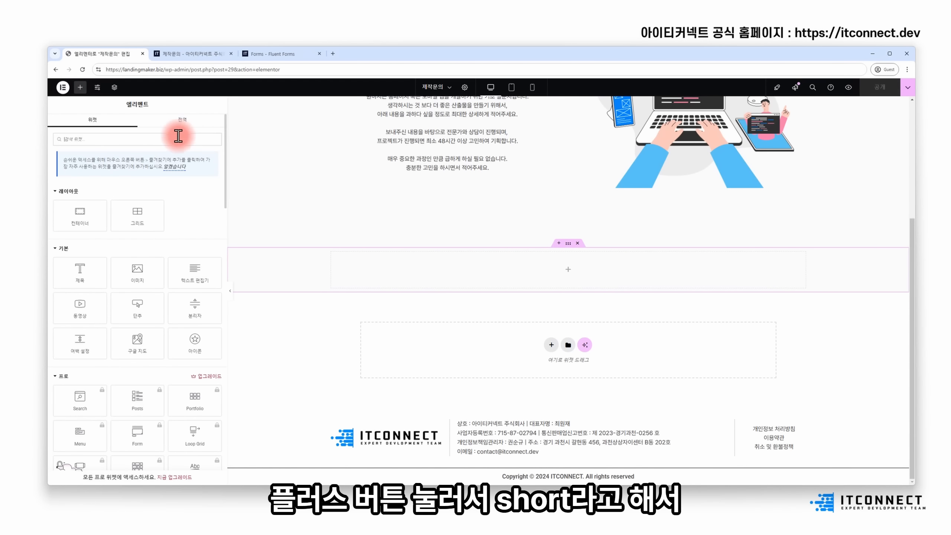
left_click(178, 138)
type("short")
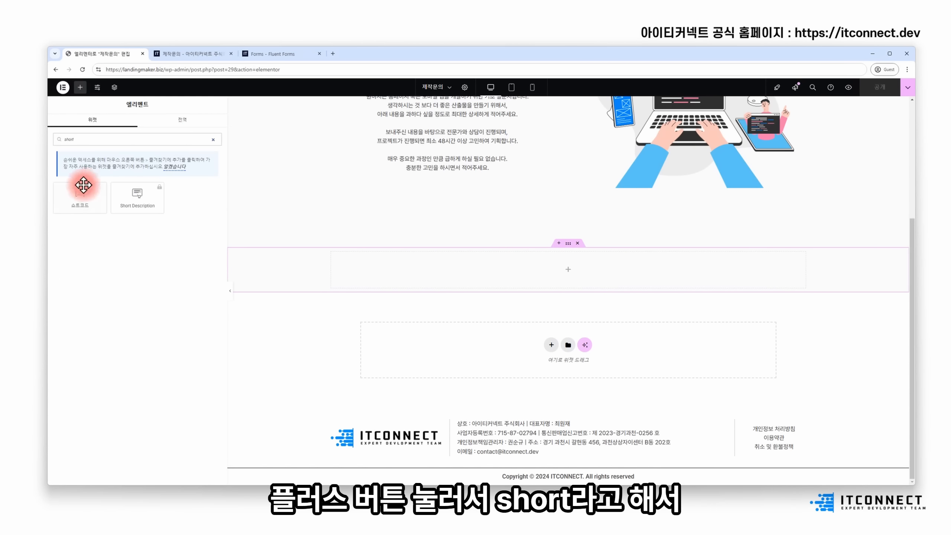
left_click_drag(80, 193, 574, 272)
Step: Paste the form shortcode [fluentform id="3"] into the shortcode widget and publish the page
left_click(140, 191)
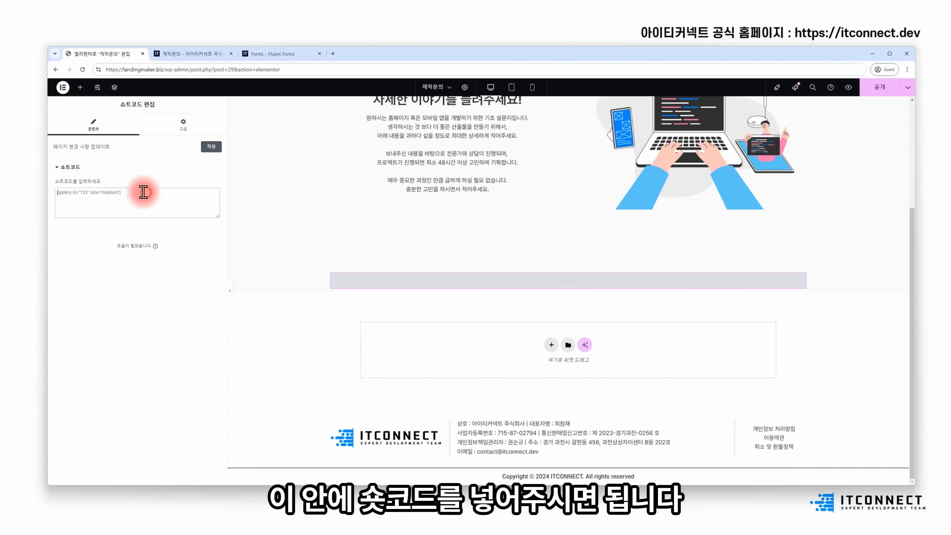
key("ctrl+v")
scroll(673, 276, "down", 2)
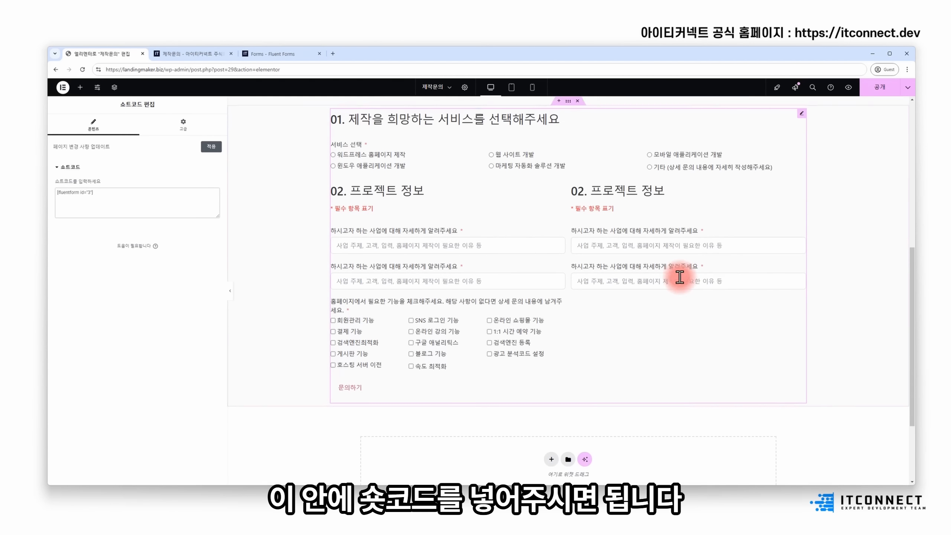
left_click(879, 87)
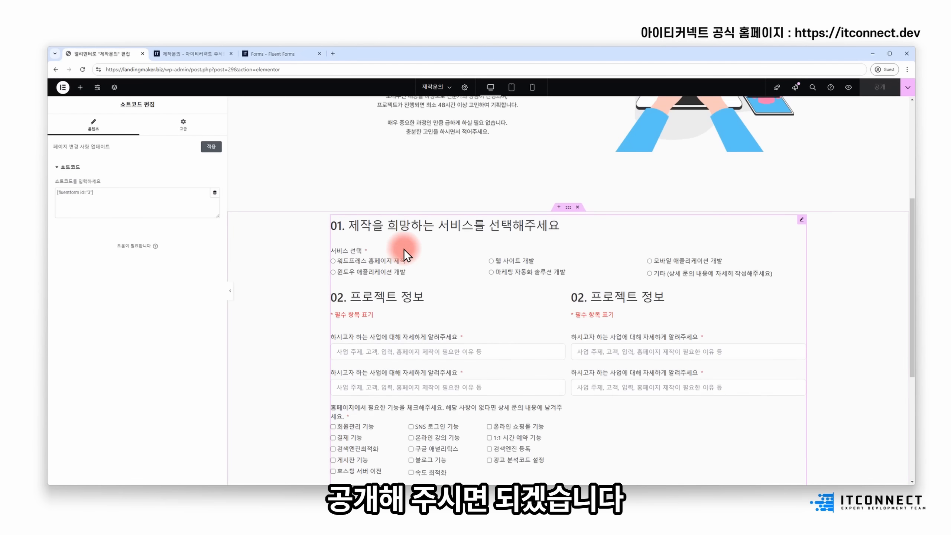
scroll(380, 258, "down", 4)
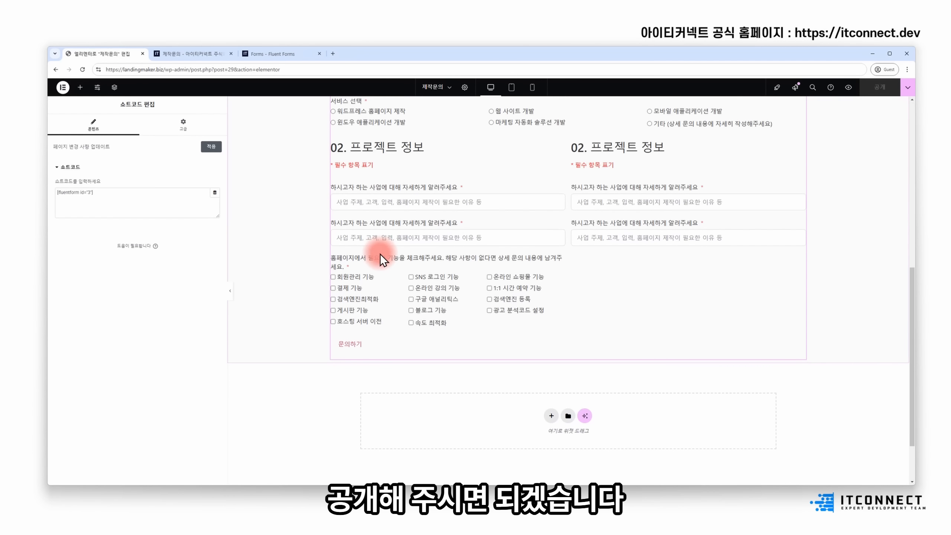
Step: Unlink the padding values of the form's container, set its bottom padding to 150 px, and publish the page
scroll(381, 254, "up", 5)
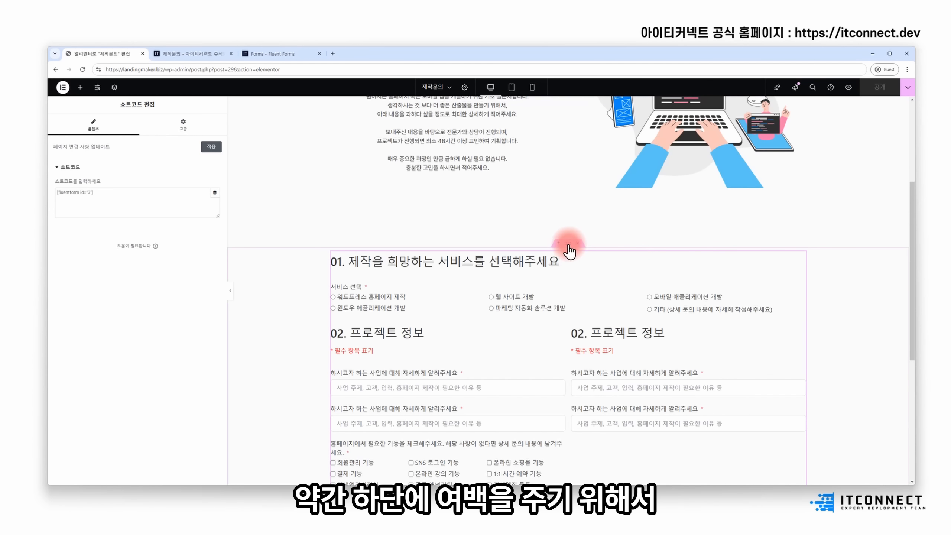
left_click(569, 243)
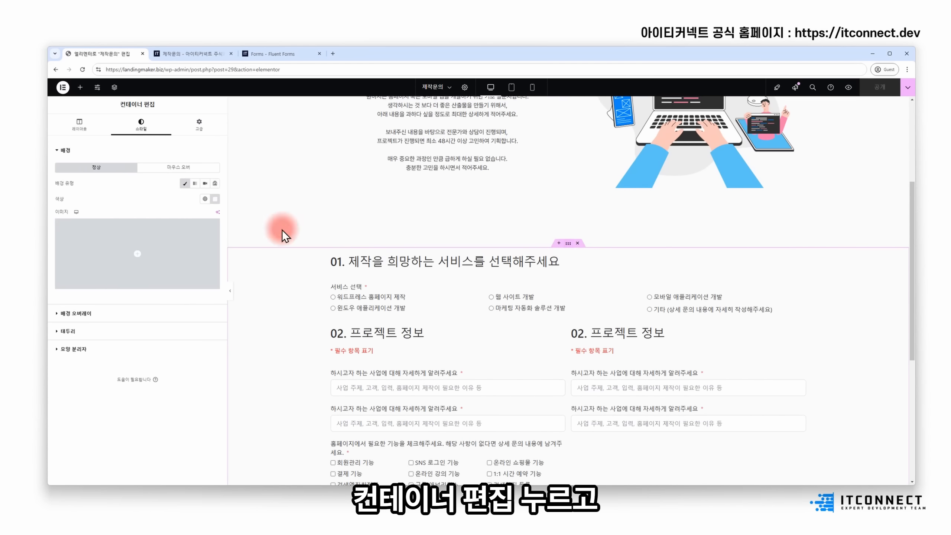
left_click(202, 124)
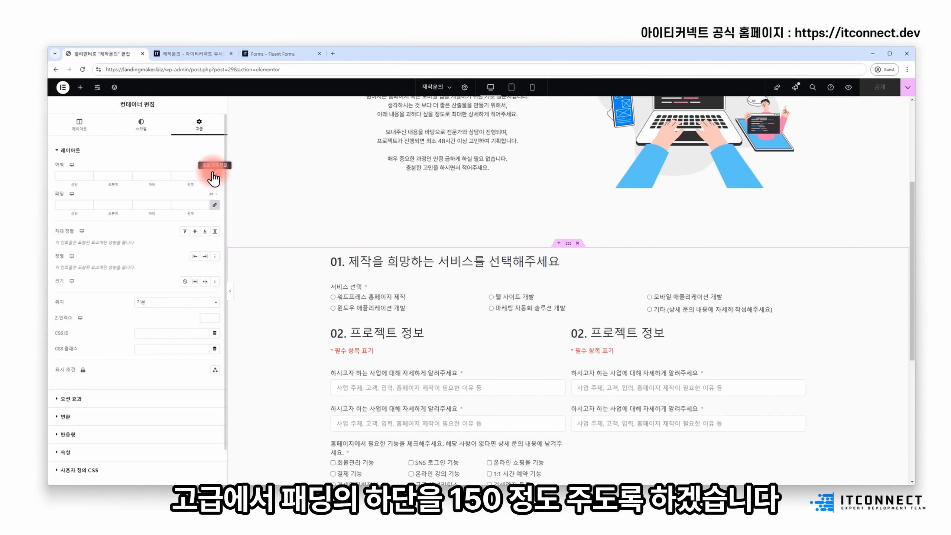
left_click(215, 205)
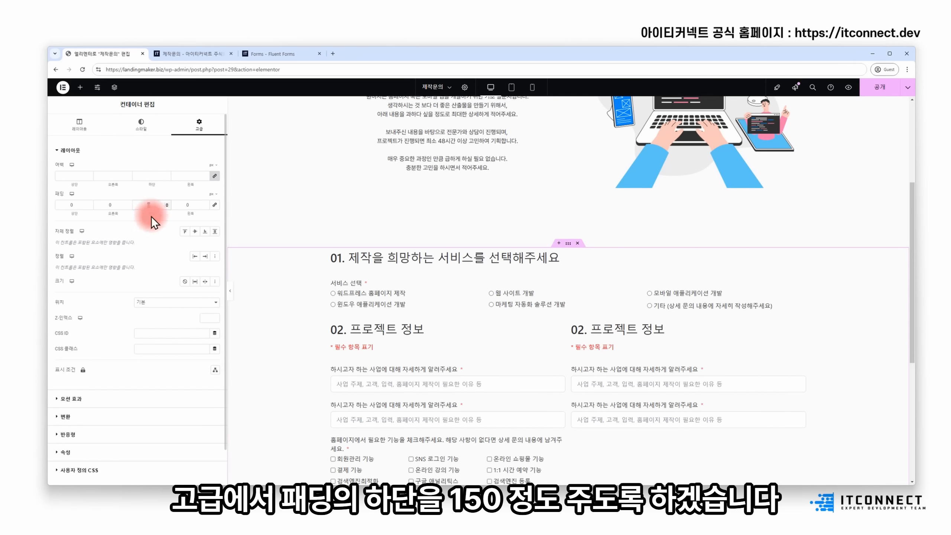
type("150")
scroll(713, 336, "down", 6)
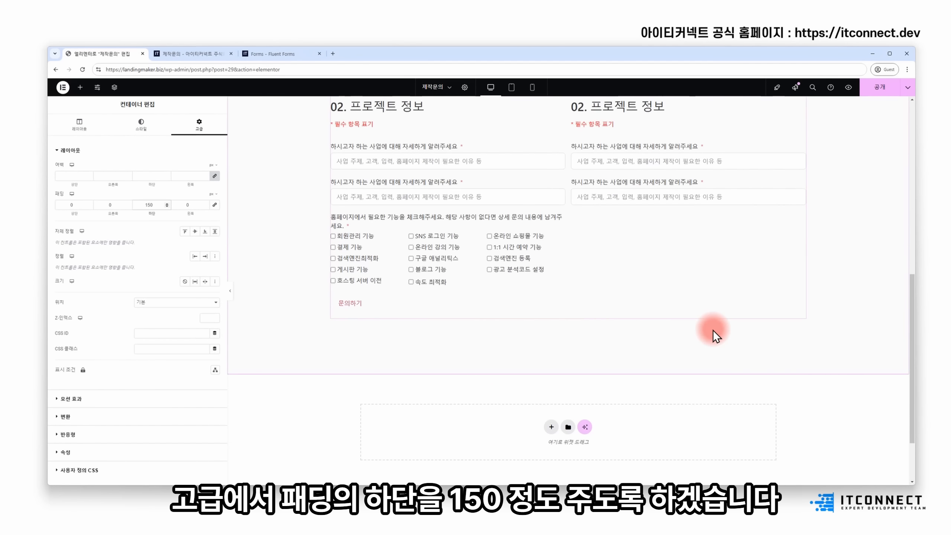
scroll(826, 144, "up", 4)
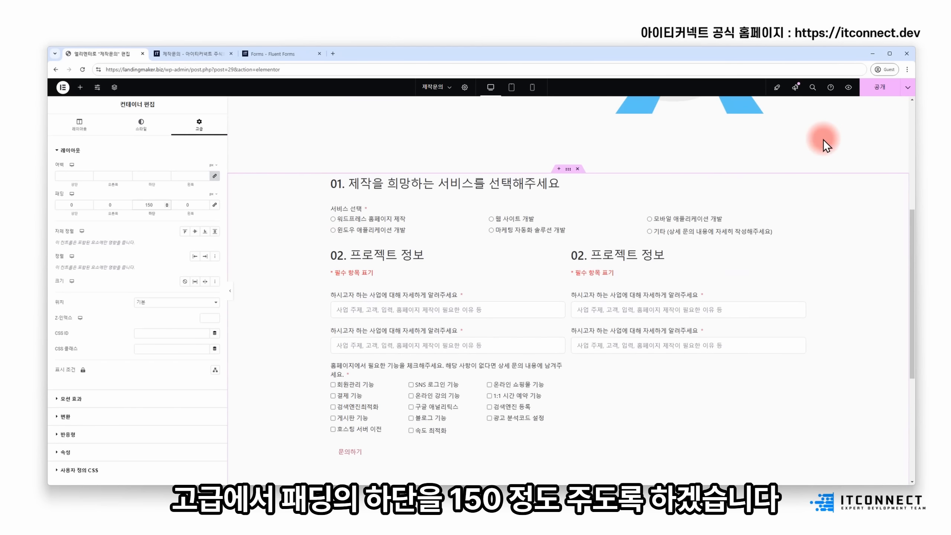
left_click(880, 87)
Step: Examine the shortcode widget's content and advanced settings, including where a CSS class can be assigned for font styling
scroll(560, 284, "down", 1)
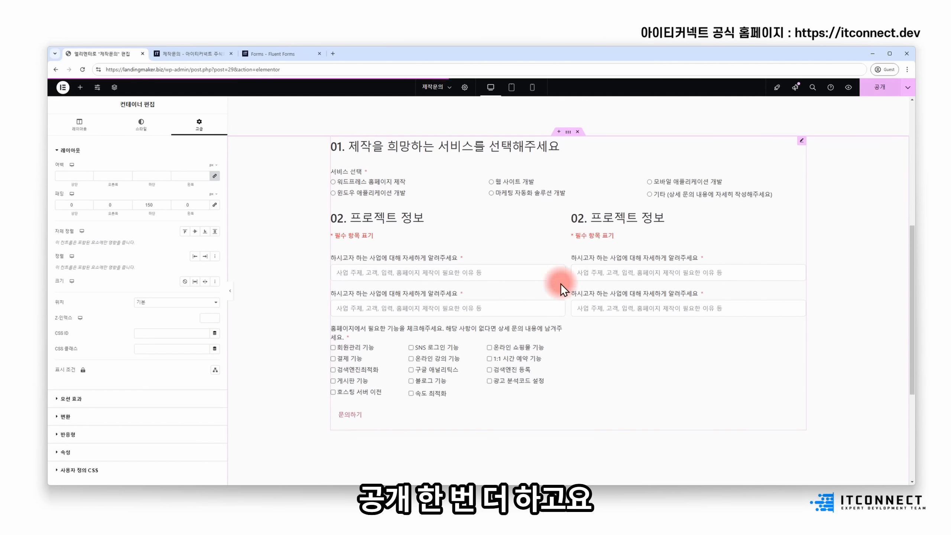
left_click(800, 147)
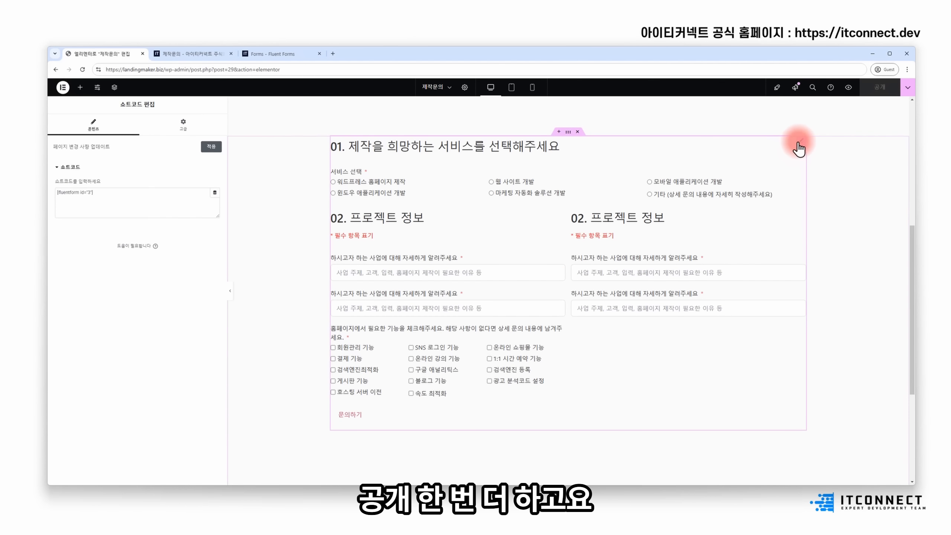
left_click(187, 126)
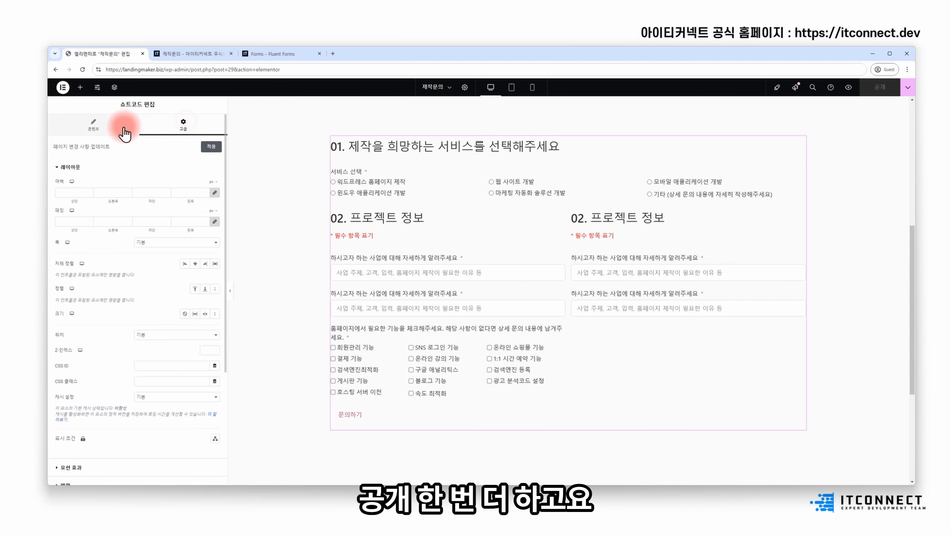
left_click(124, 128)
scroll(843, 186, "up", 1)
left_click(842, 186)
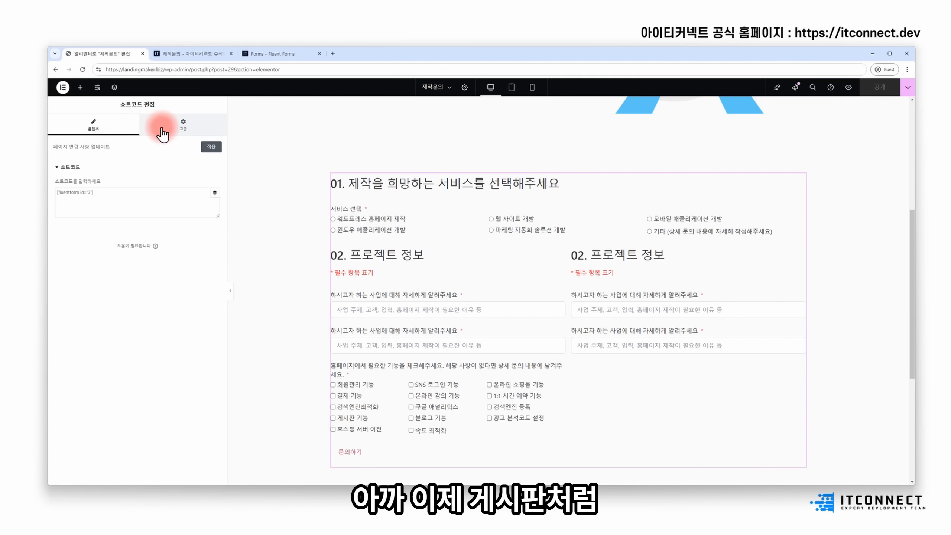
left_click(183, 126)
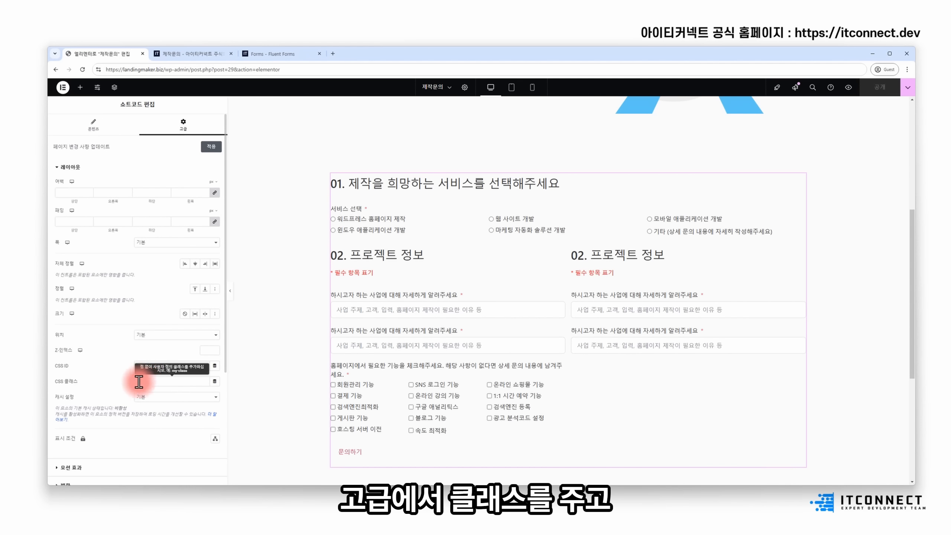
scroll(146, 395, "down", 5)
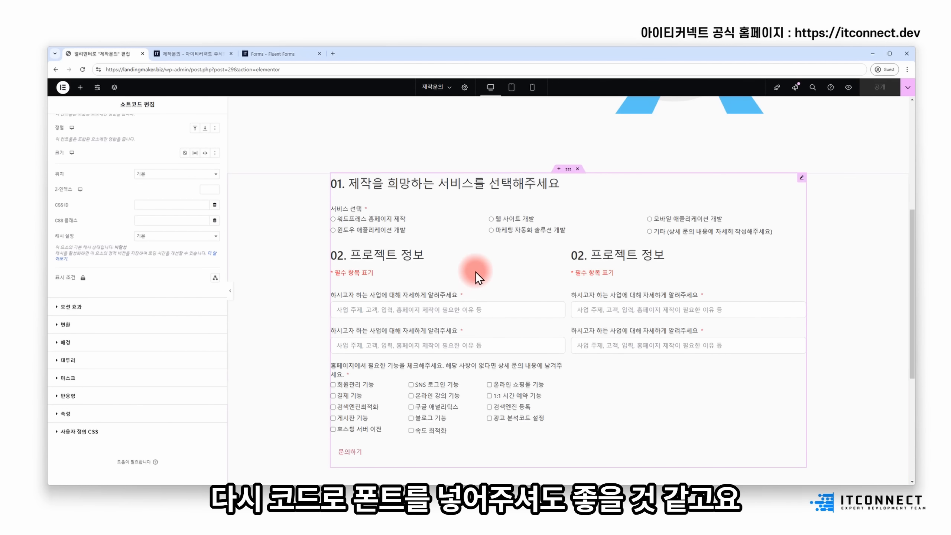
scroll(477, 275, "down", 3)
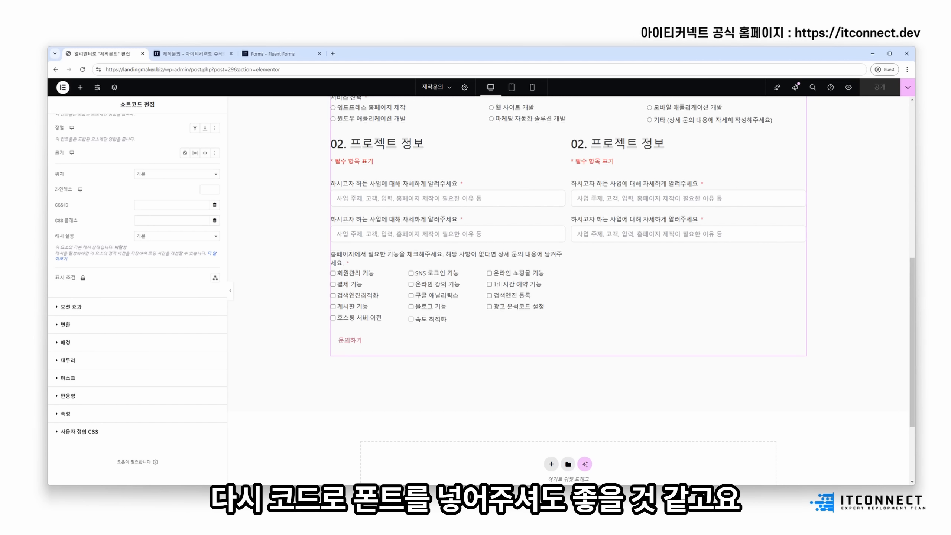
scroll(363, 292, "up", 2)
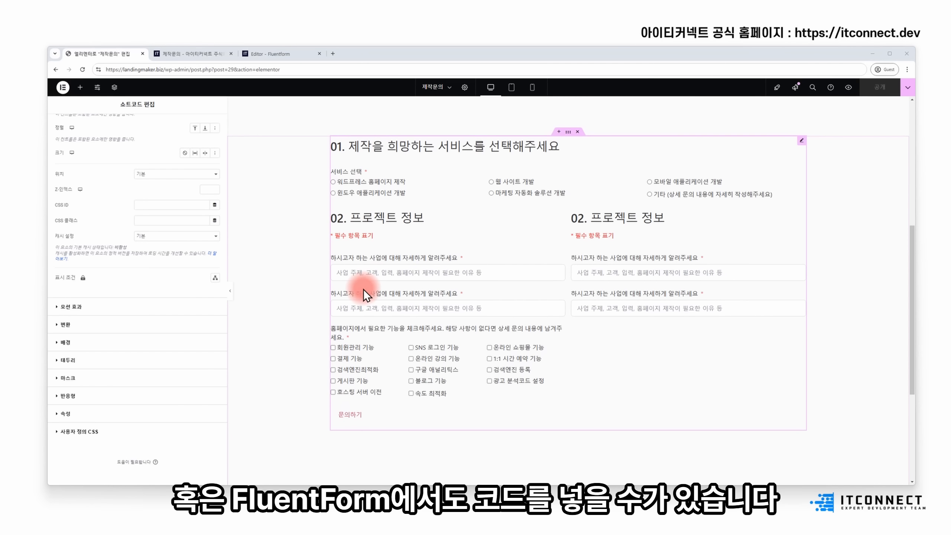
Step: Open the inquiry form's Settings & Integrations in Fluent Forms and leave the confirmation type on Same Page after viewing the custom URL option
left_click(272, 58)
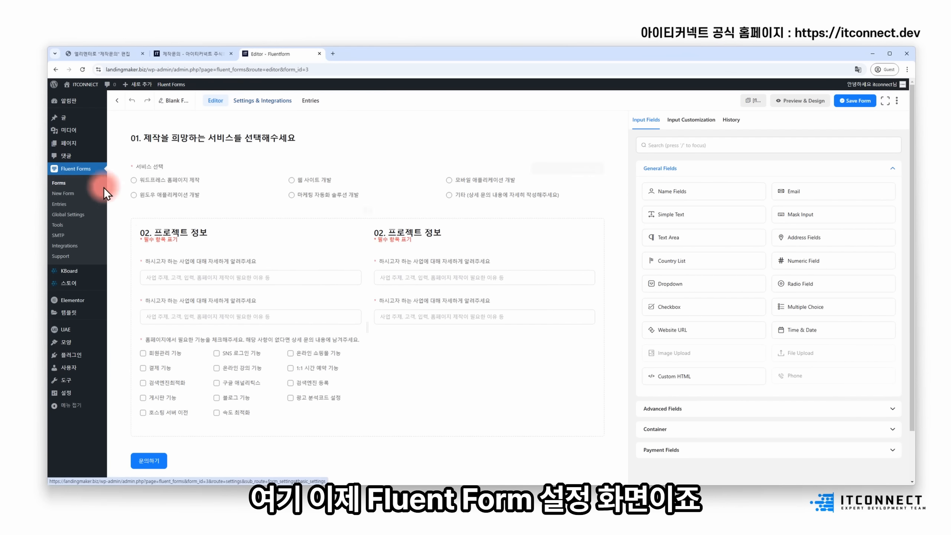
left_click(58, 184)
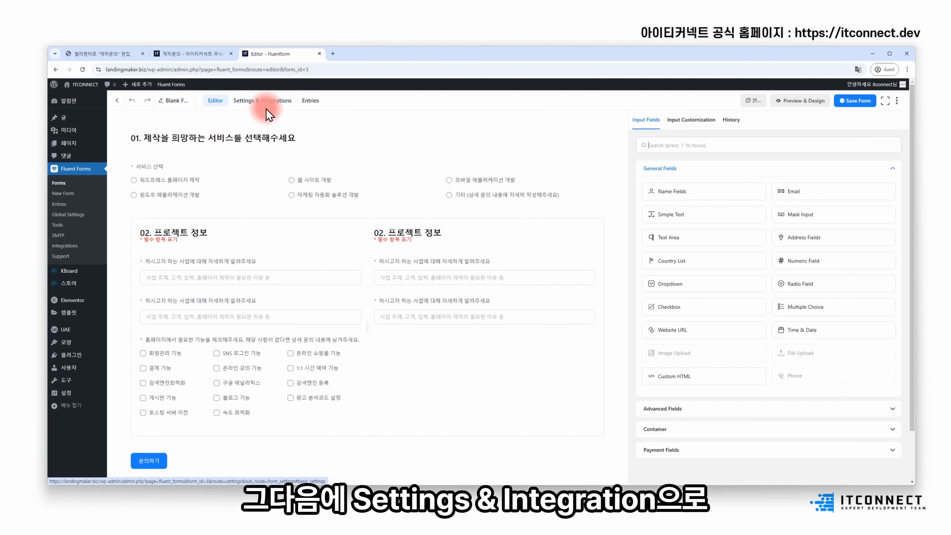
left_click(269, 106)
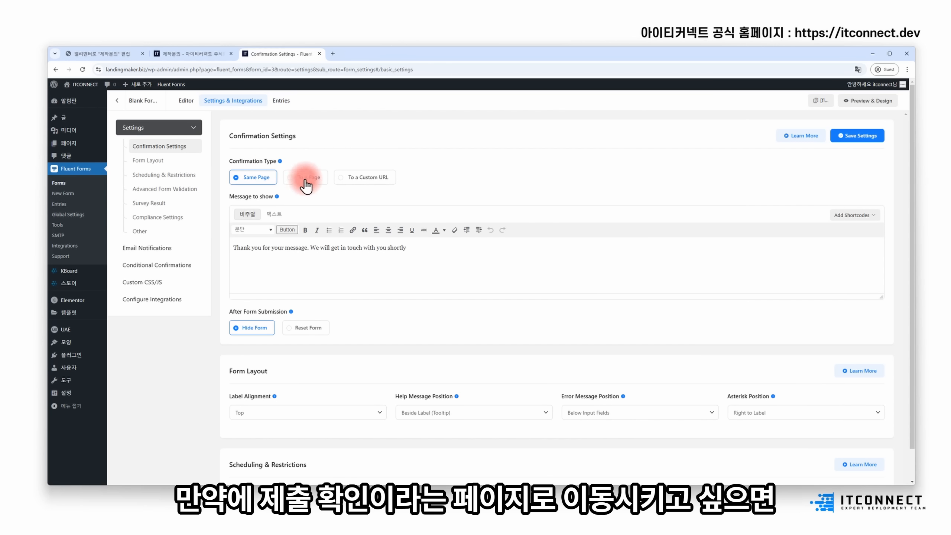
left_click(376, 183)
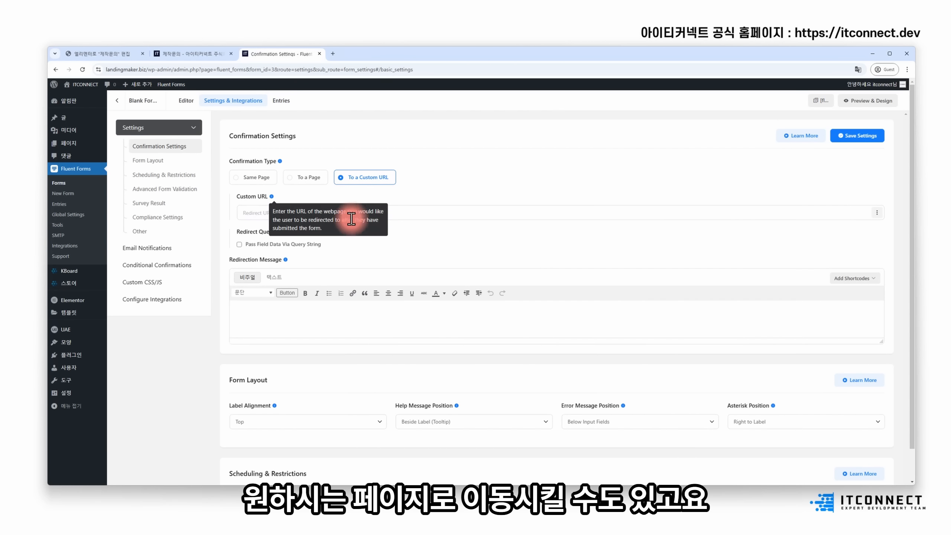
left_click(266, 180)
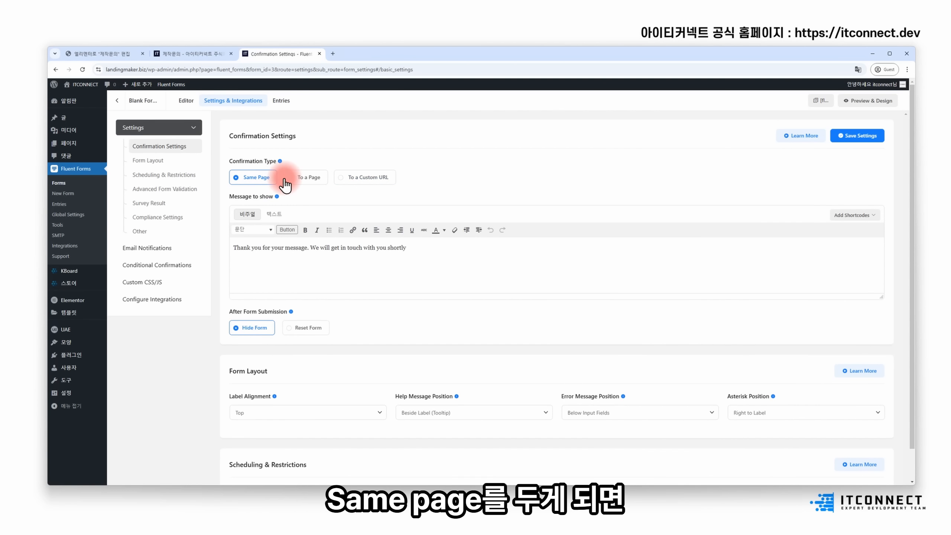
Step: Replace the form's confirmation message with "정상적으로 문의가 제출되었습니다." and save the settings
left_click_drag(237, 251, 418, 246)
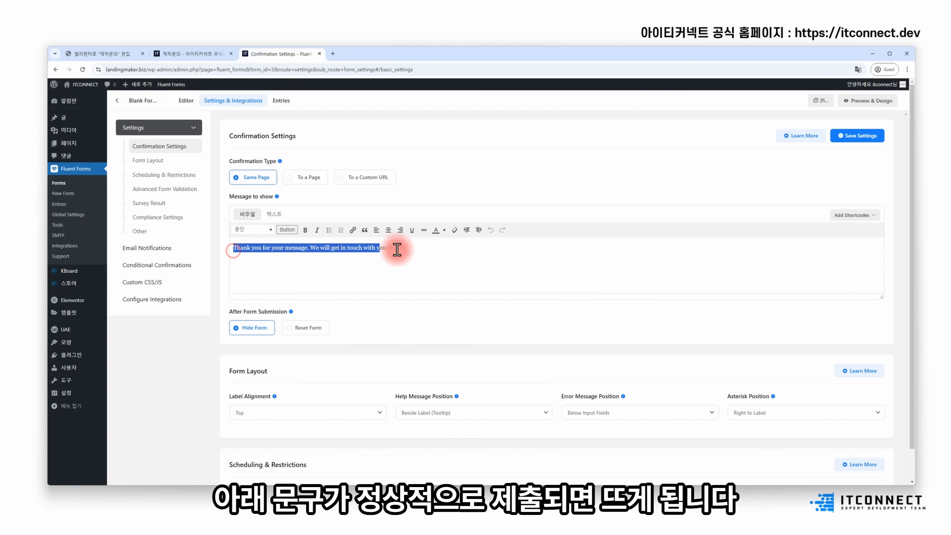
left_click(418, 247)
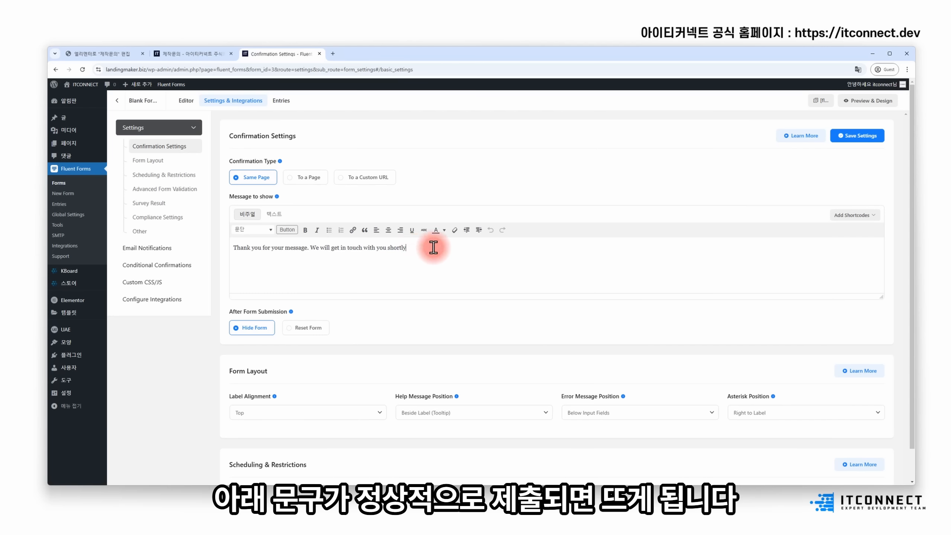
left_click_drag(433, 248, 199, 247)
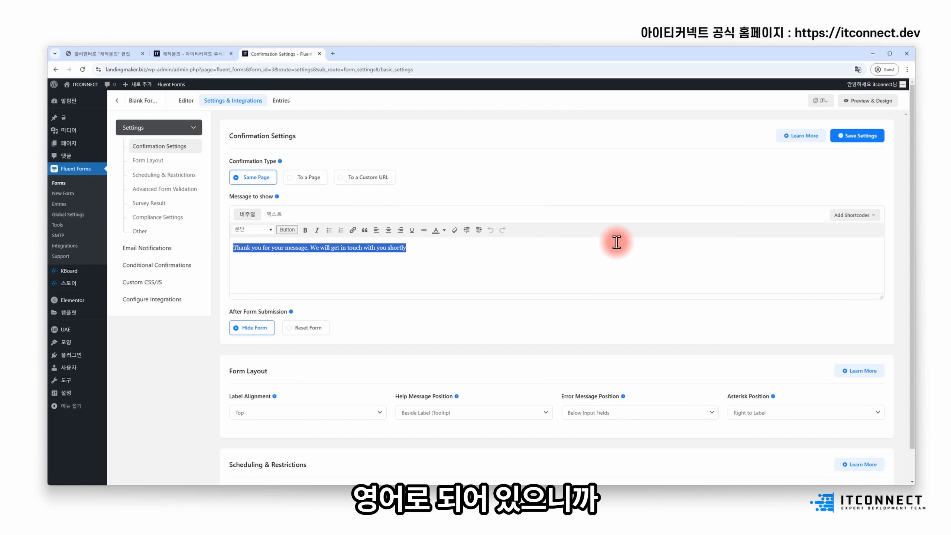
type("w")
key("BackSpace")
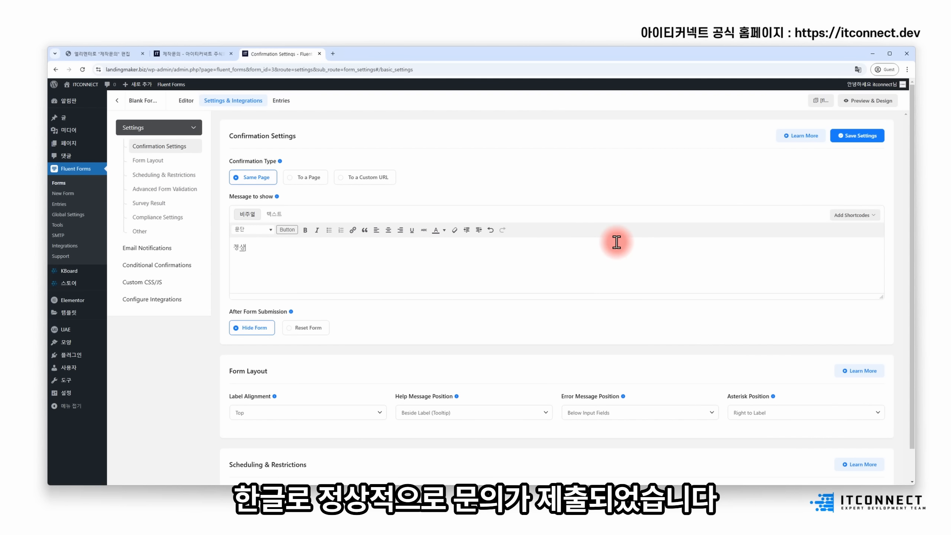
type("정상적으로 문의가 제출되었습니다.")
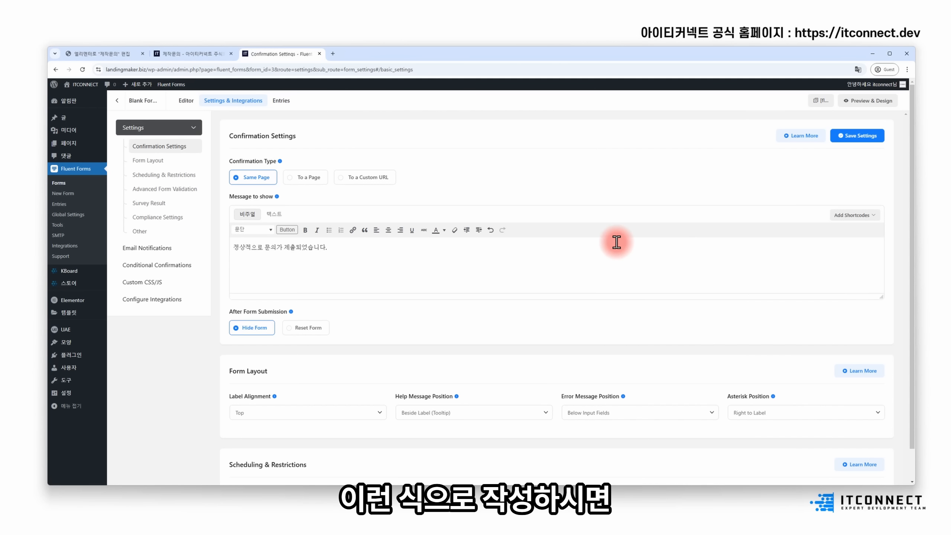
left_click(879, 133)
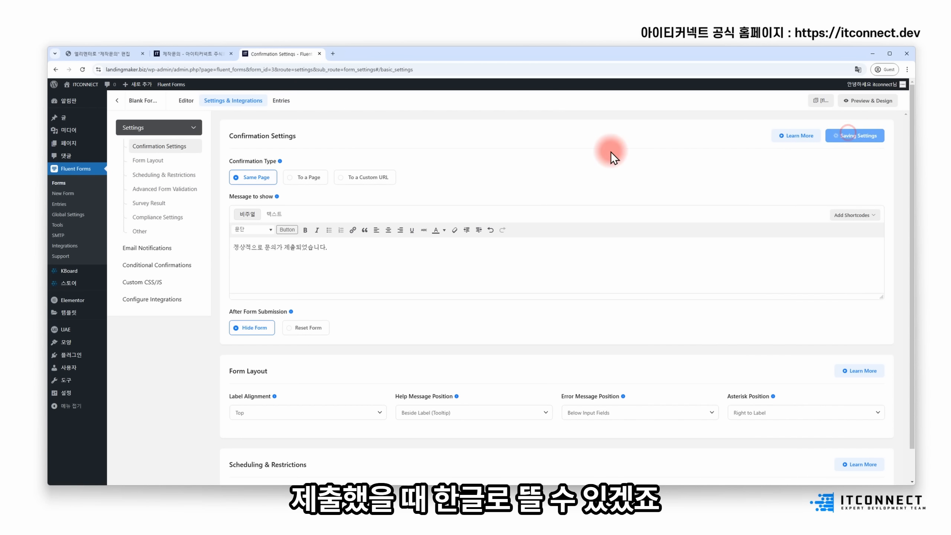
Step: Open the form's email notifications after viewing the form layout settings, and enable the Admin Notification Email
scroll(503, 176, "down", 2)
left_click(159, 146)
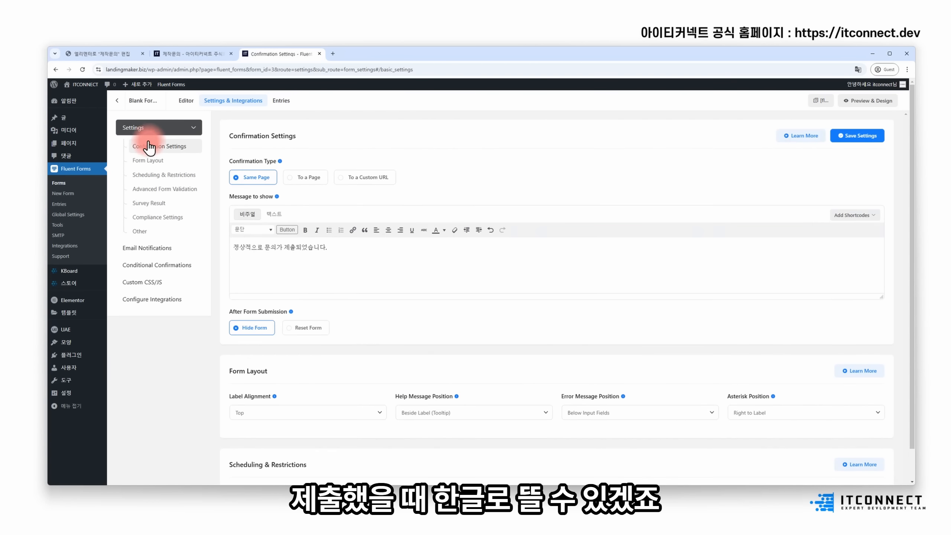
left_click(147, 160)
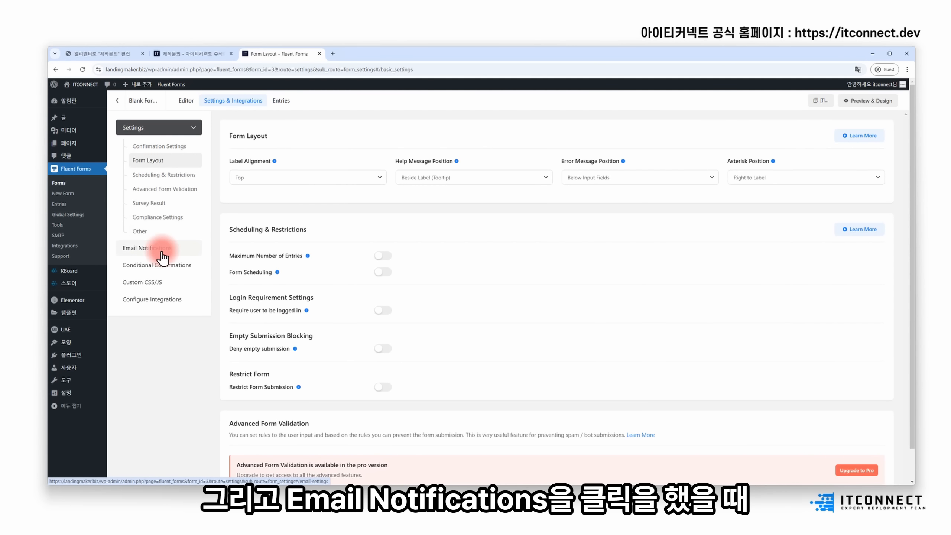
left_click(162, 252)
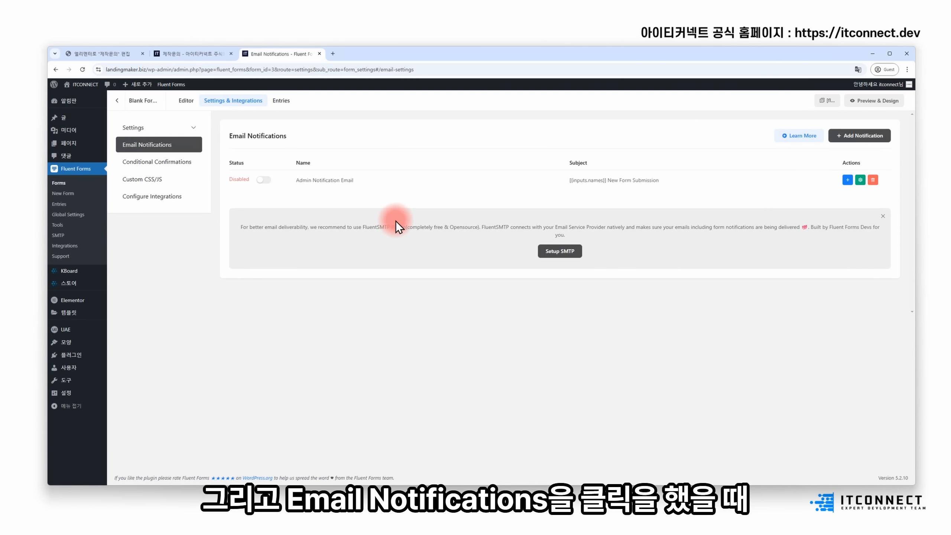
left_click(258, 181)
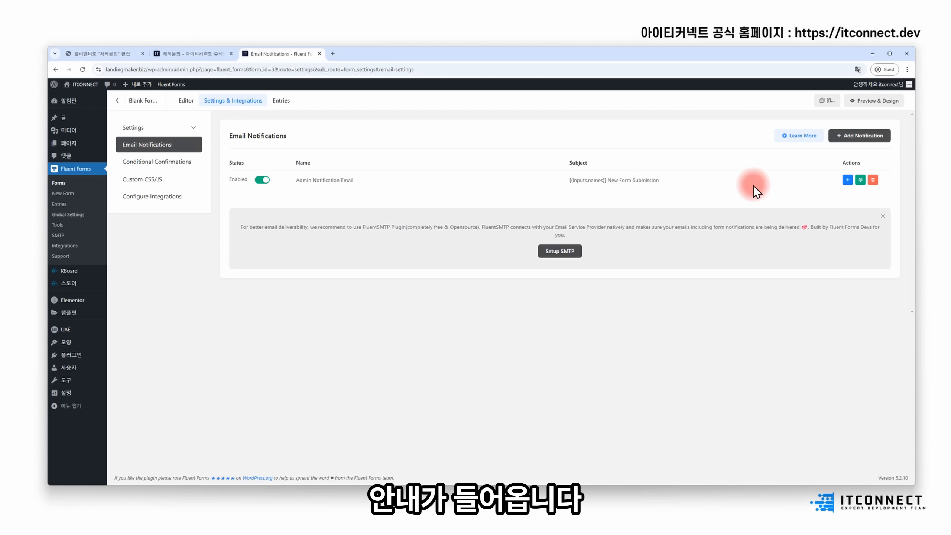
Step: Examine the Admin Notification Email's settings, including the recipient, the subject and the {all_data} shortcode in the email body
left_click(860, 181)
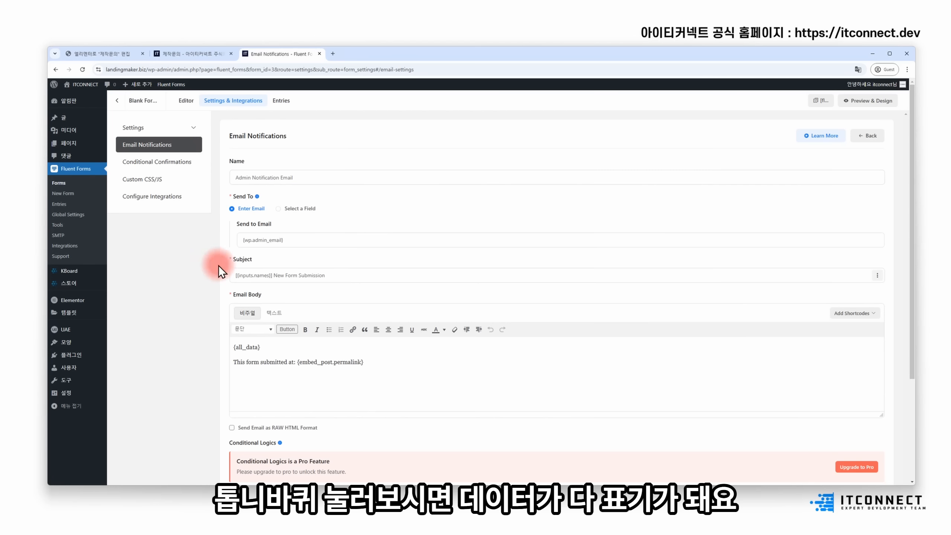
left_click_drag(233, 344, 277, 333)
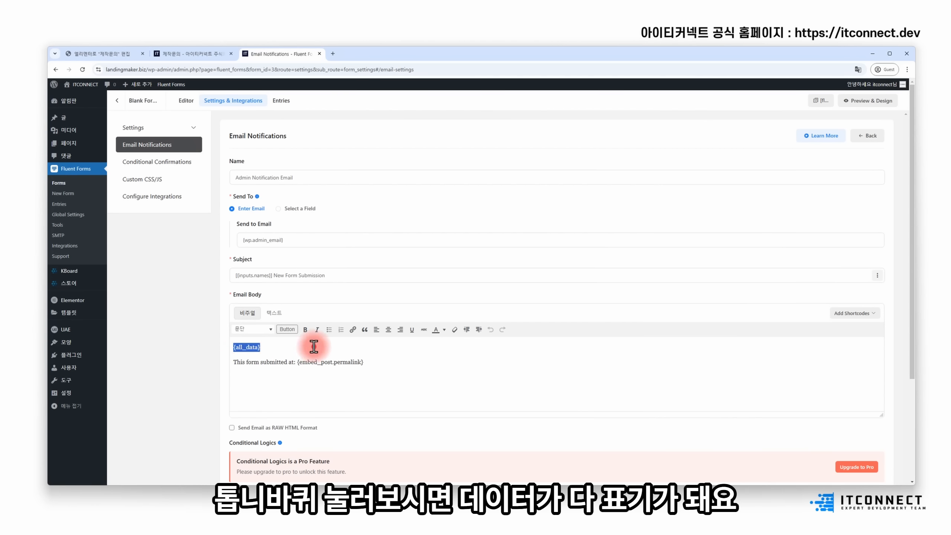
left_click(391, 356)
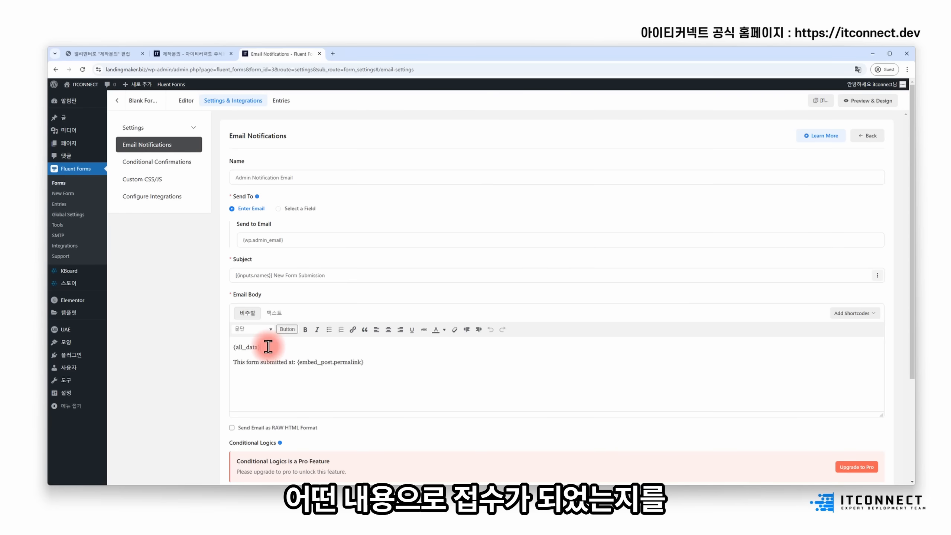
scroll(270, 347, "down", 3)
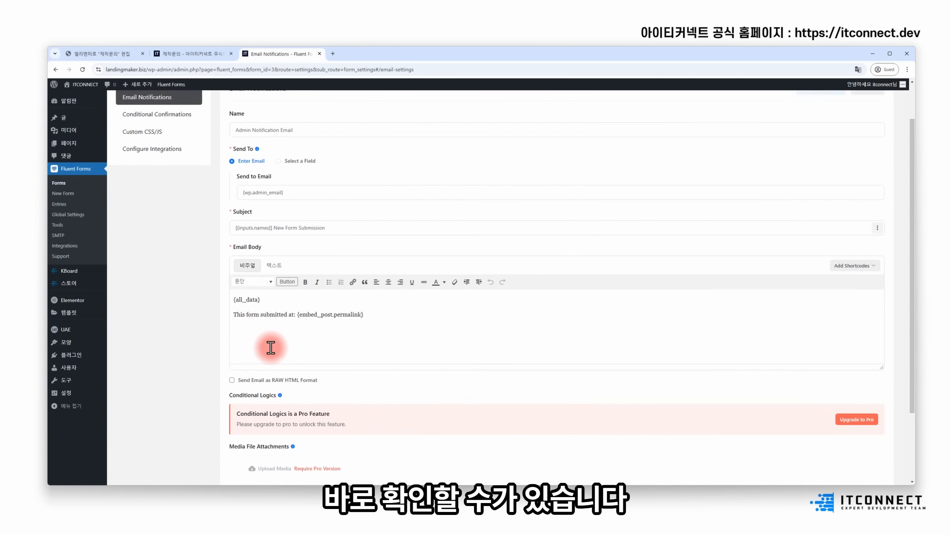
scroll(321, 280, "up", 3)
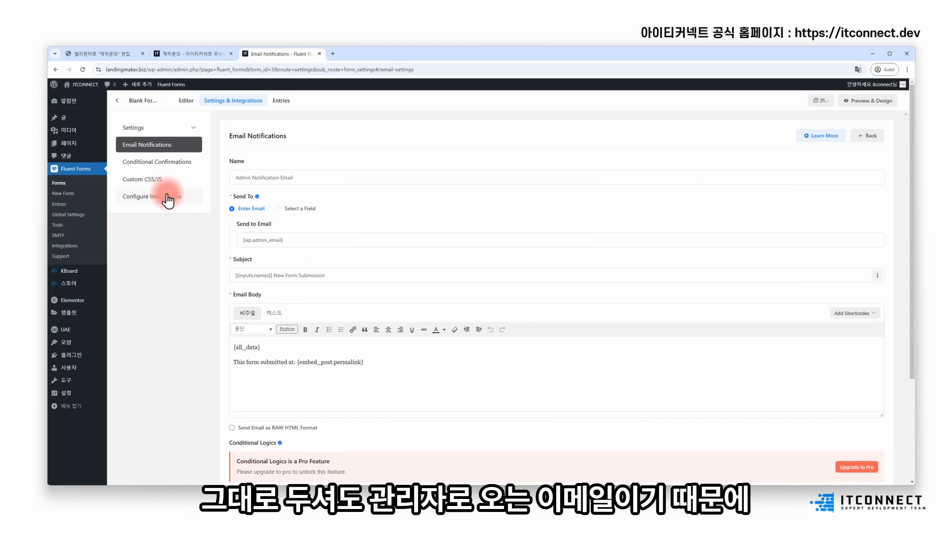
Step: Check whether the form's Conditional Confirmations settings can be used in the installed version of the plugin
left_click(171, 167)
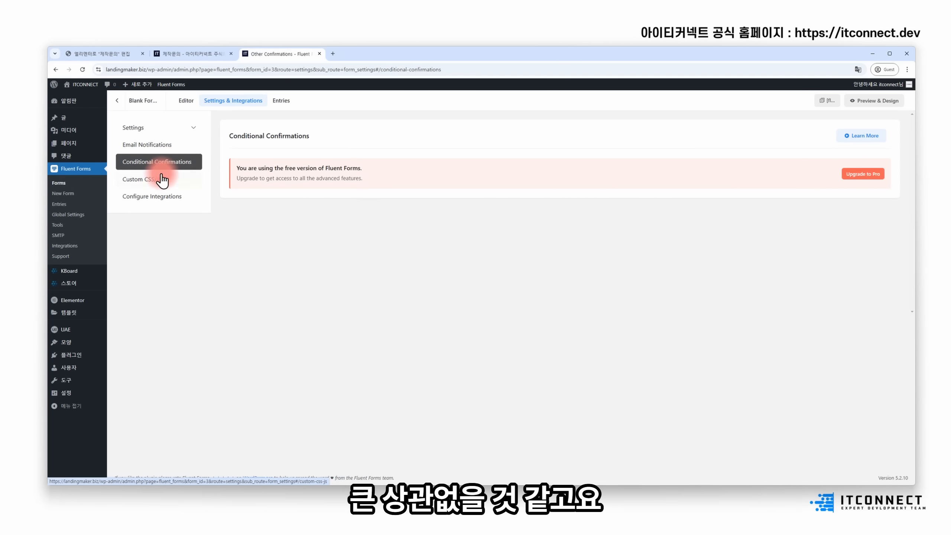
left_click(148, 180)
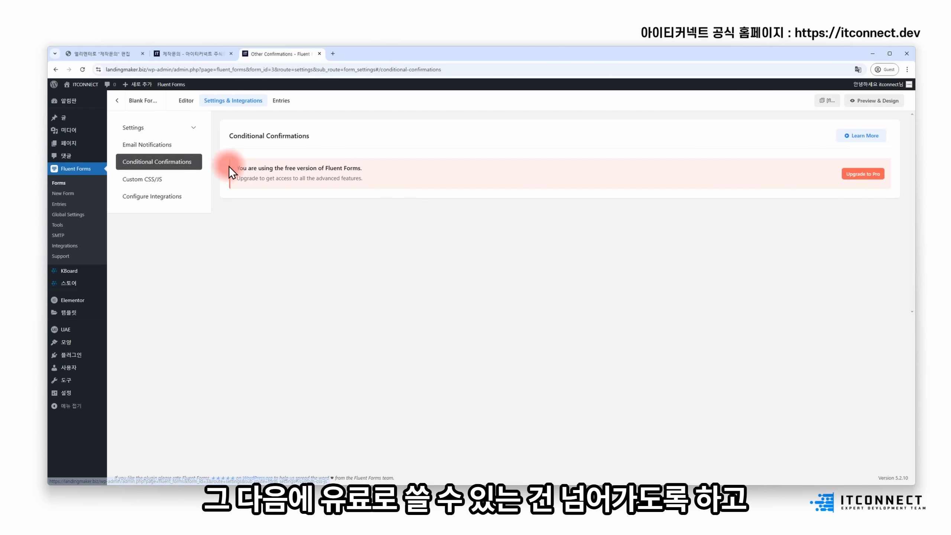
left_click_drag(228, 166, 371, 191)
Step: Examine where the form's custom CSS and JavaScript can be entered, and view the available form integrations
left_click(121, 181)
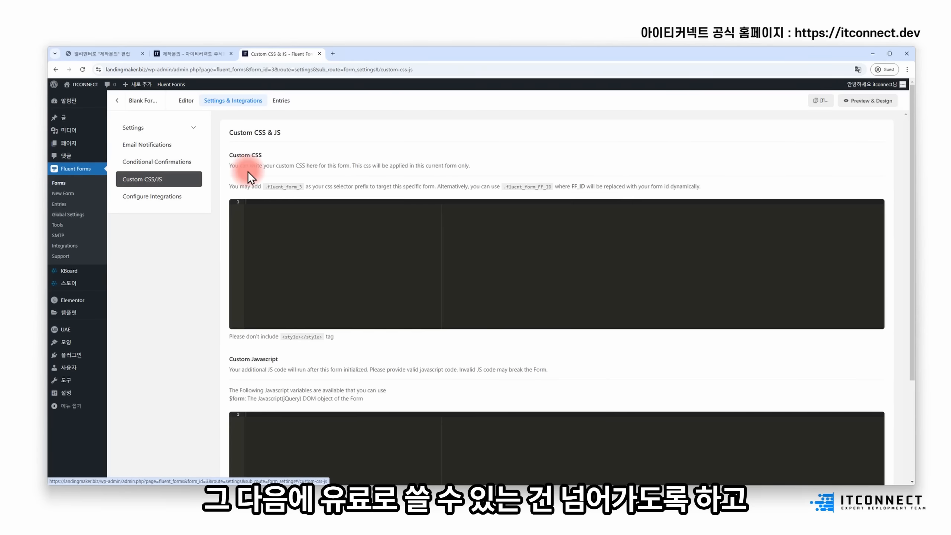
left_click(539, 239)
left_click(272, 141)
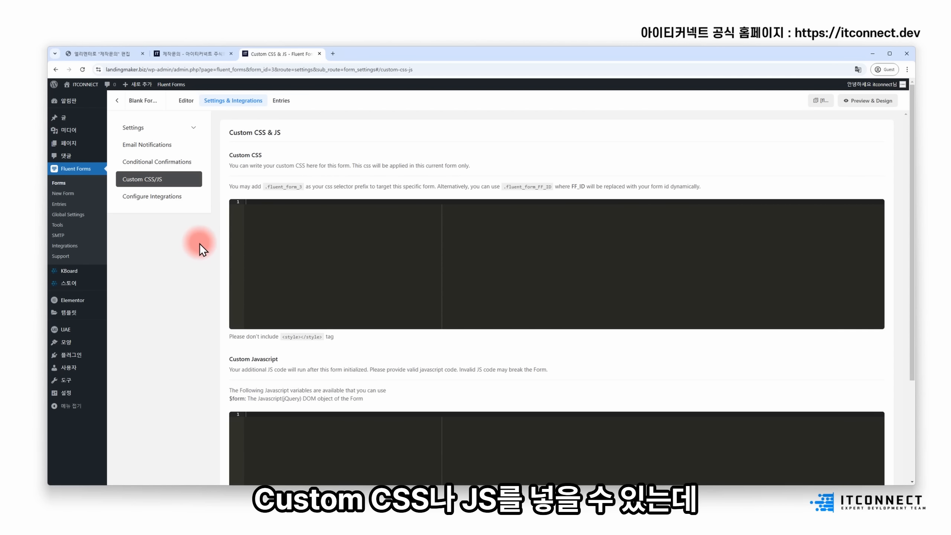
scroll(359, 257, "down", 1)
scroll(359, 256, "down", 5)
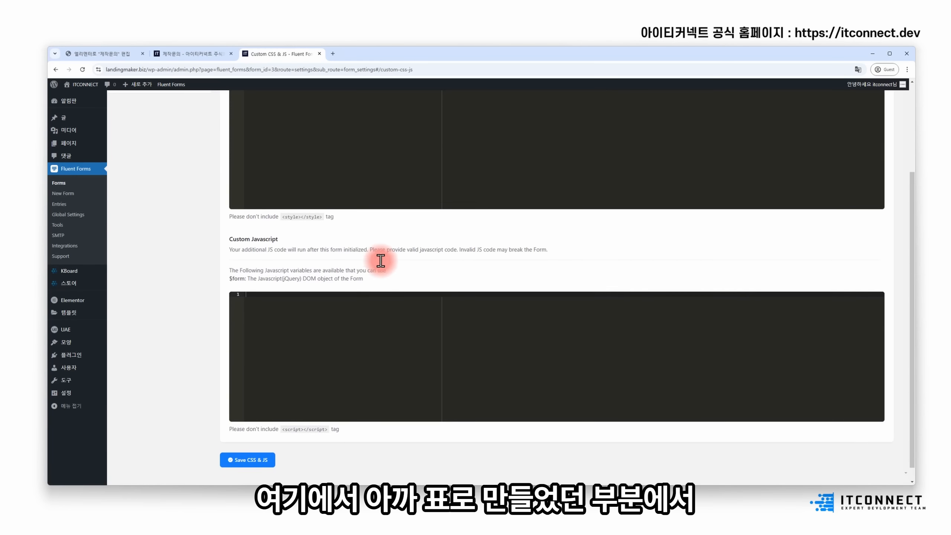
left_click(94, 53)
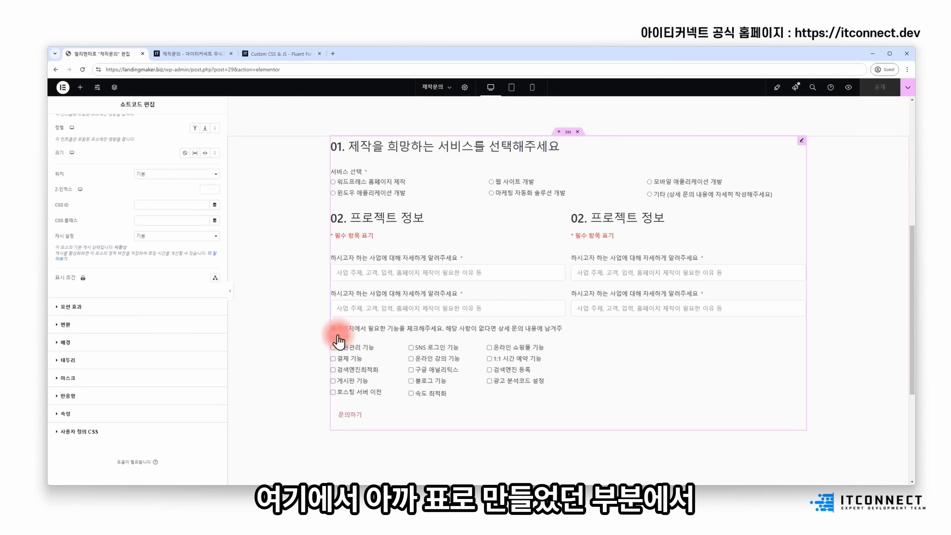
left_click(279, 56)
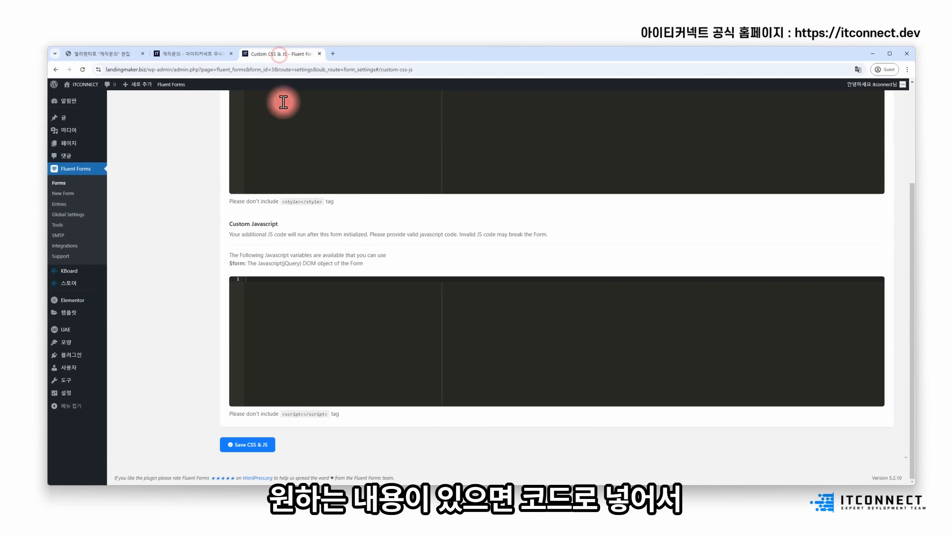
scroll(403, 213, "up", 5)
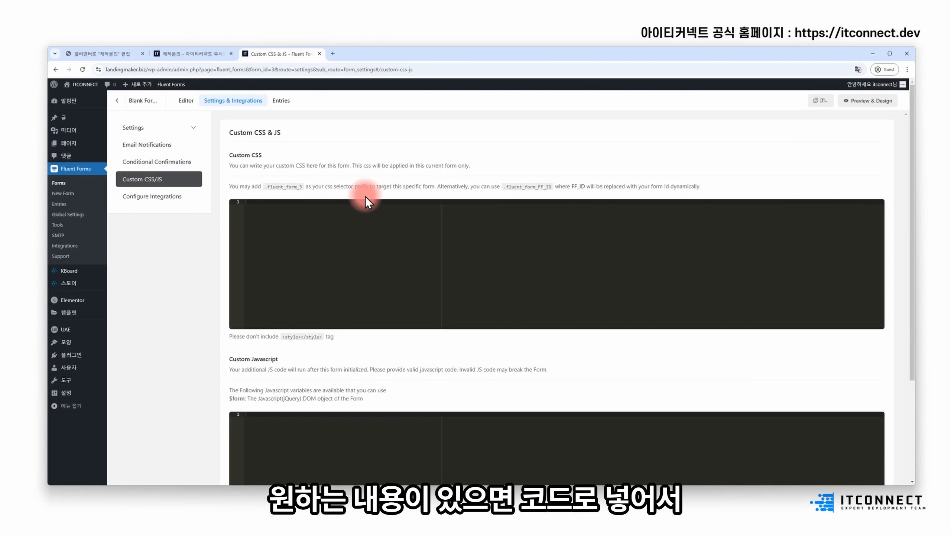
scroll(325, 295, "down", 5)
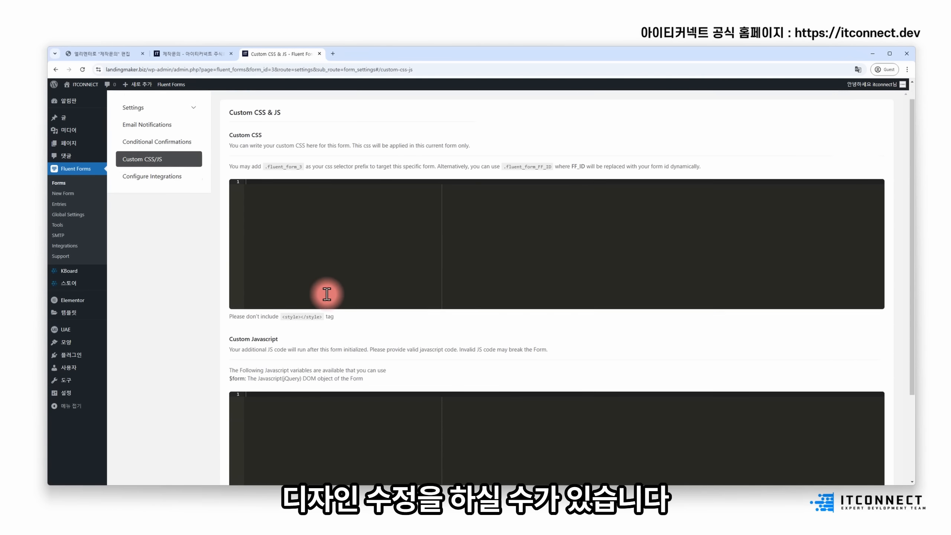
scroll(326, 295, "up", 5)
left_click(186, 203)
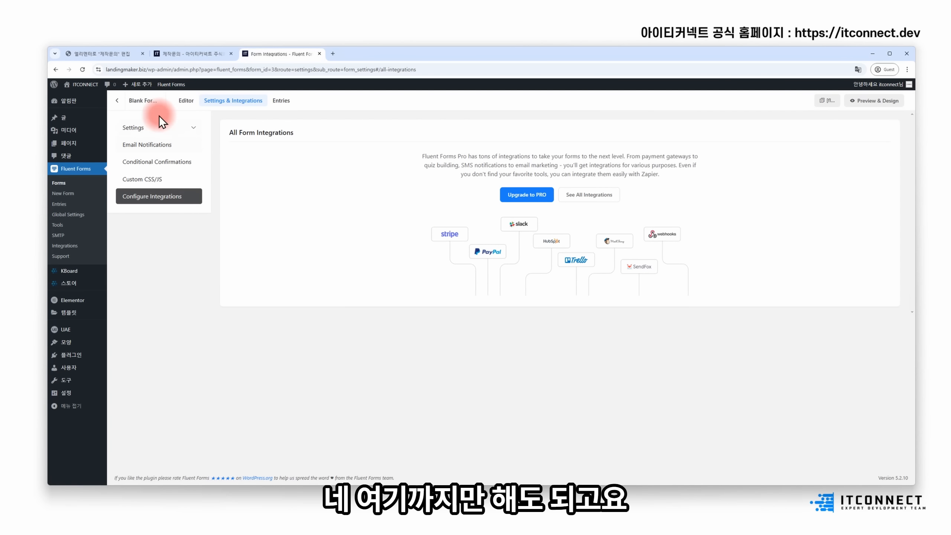
Step: Load the live site at landingmaker.biz and view the inquiry form on its 제작문의 page
left_click(178, 56)
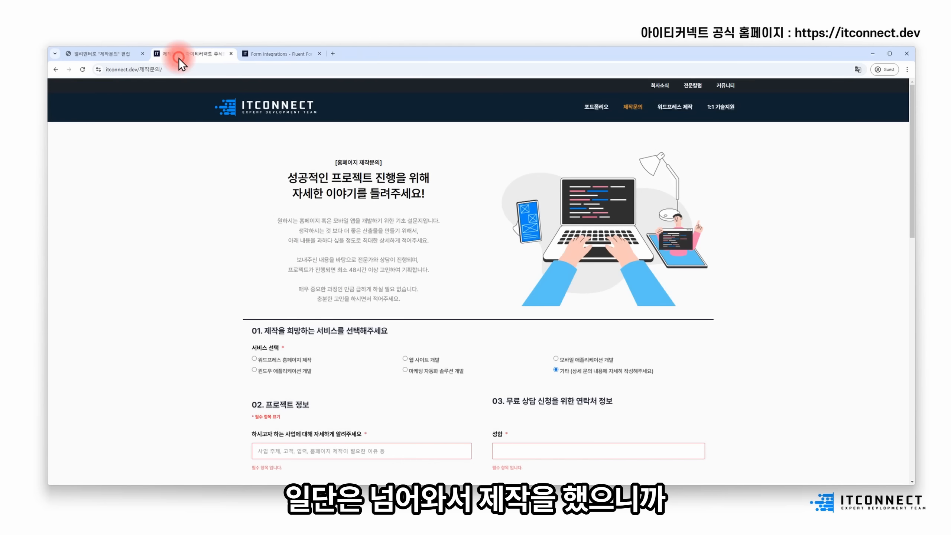
left_click(255, 55)
left_click(114, 56)
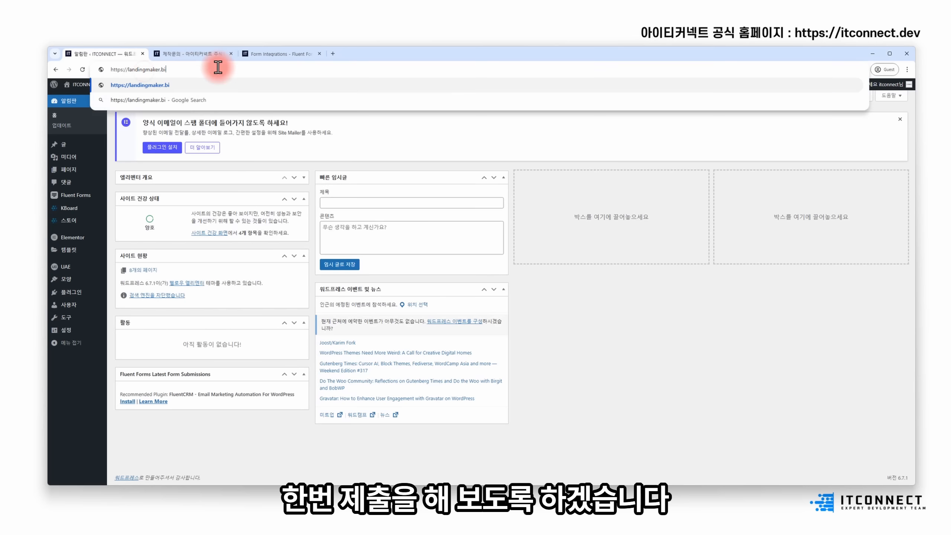
key("Return")
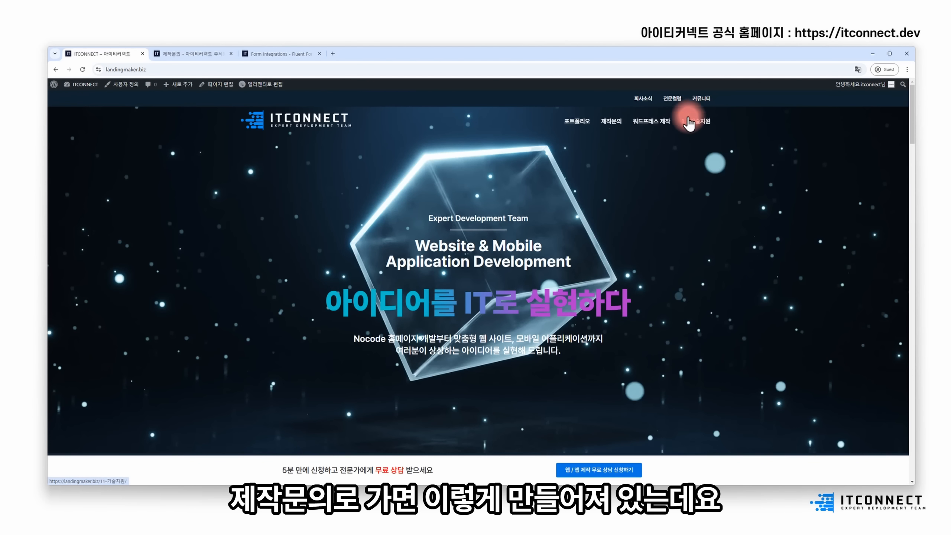
left_click(614, 121)
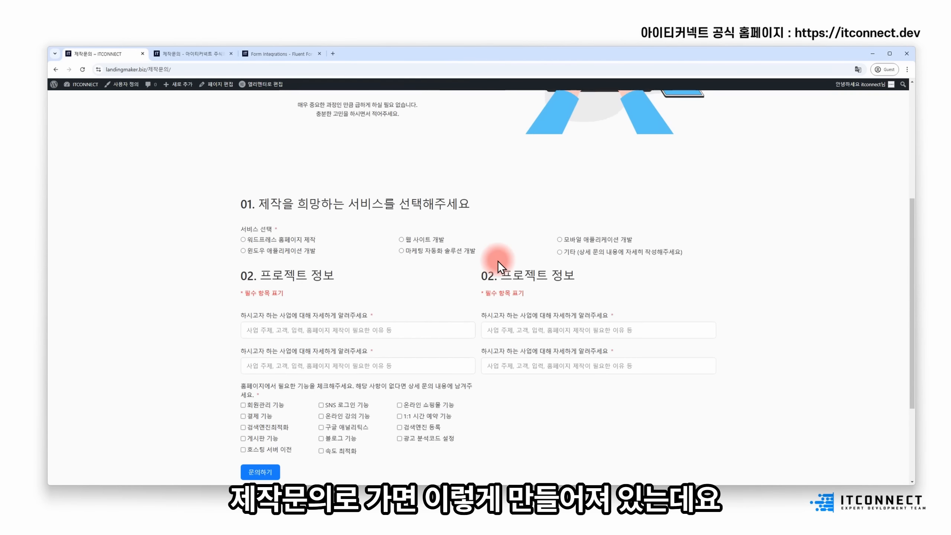
scroll(498, 262, "down", 5)
scroll(498, 262, "up", 8)
scroll(498, 261, "down", 7)
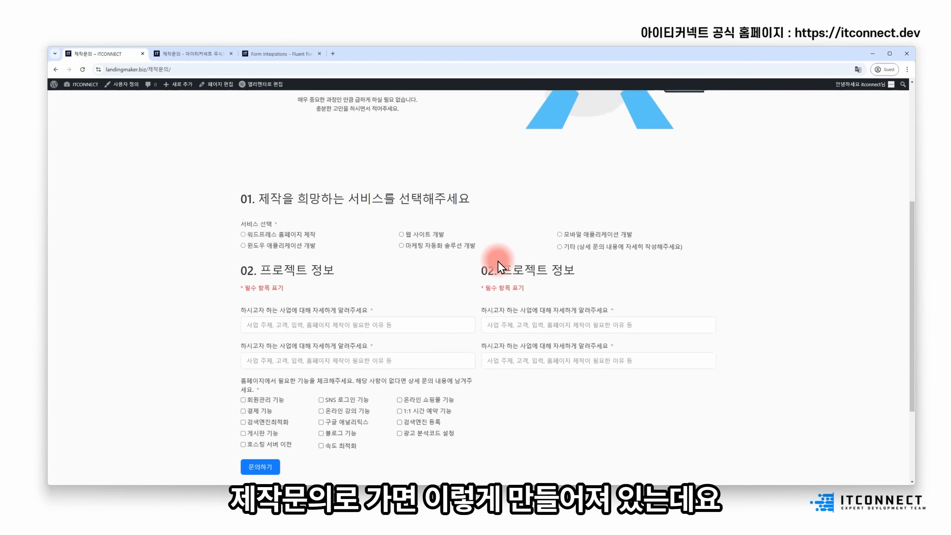
Step: Select 워드프레스 홈페이지 제작 as the service and enter 테스트 in the first text field of both form columns
left_click(316, 261)
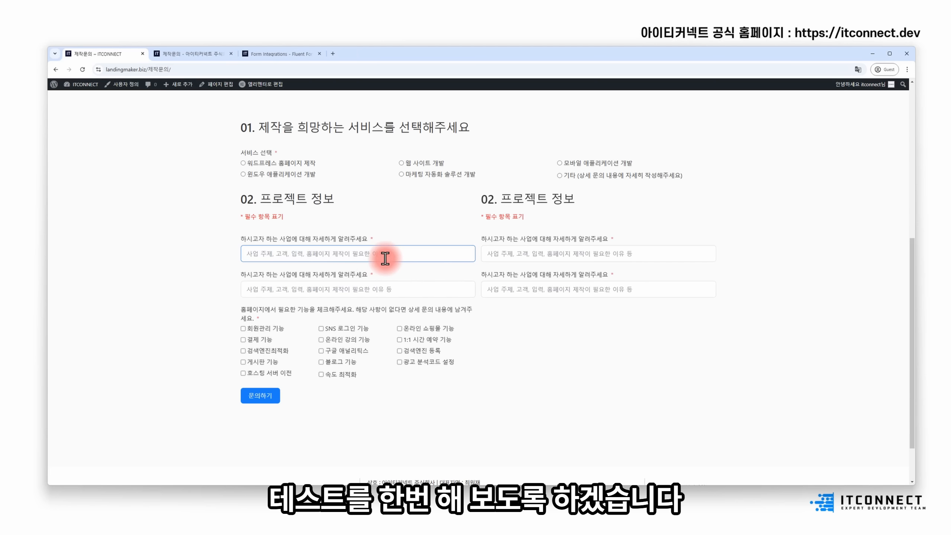
type("테슽트")
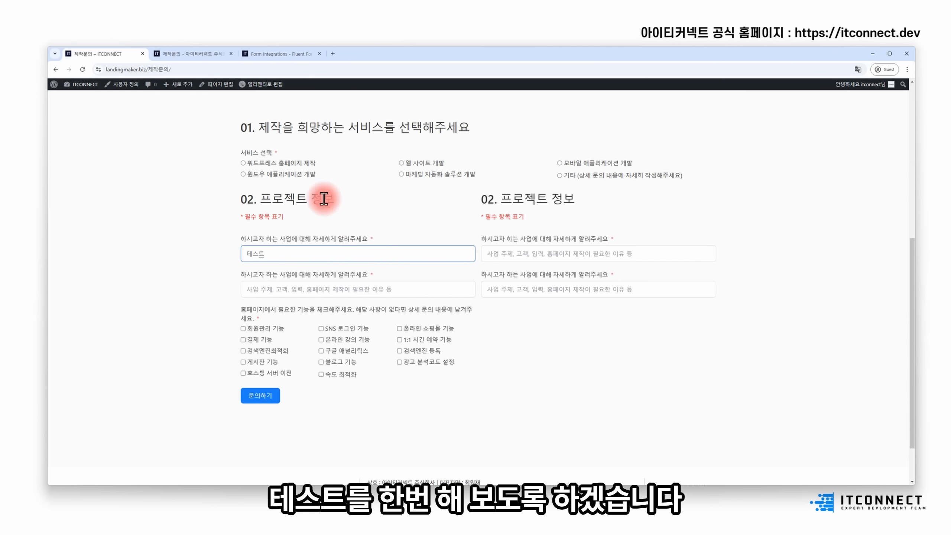
left_click(295, 163)
double_click(247, 254)
key("ctrl+c")
left_click(512, 255)
key("ctrl+v")
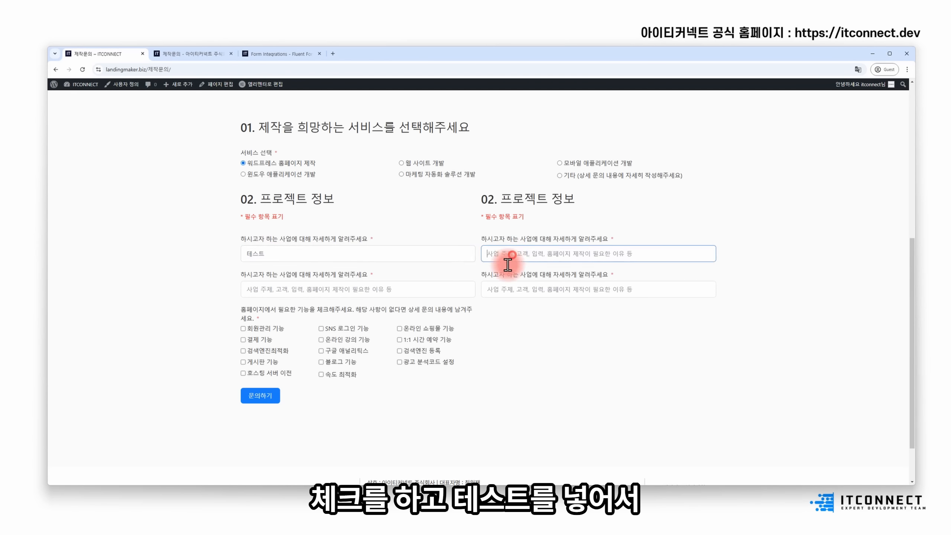
Step: Fill the remaining two text fields with 테스트, select 회원관리 기능 and 결제 기능, and submit the inquiry
left_click(506, 288)
key("ctrl+v")
left_click(402, 289)
key("ctrl+v")
triple_click(255, 341)
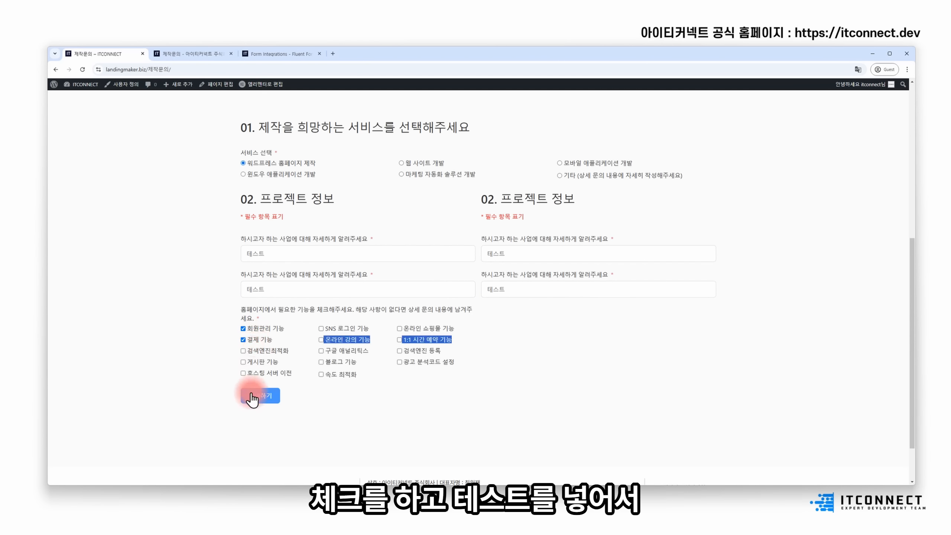
left_click(259, 396)
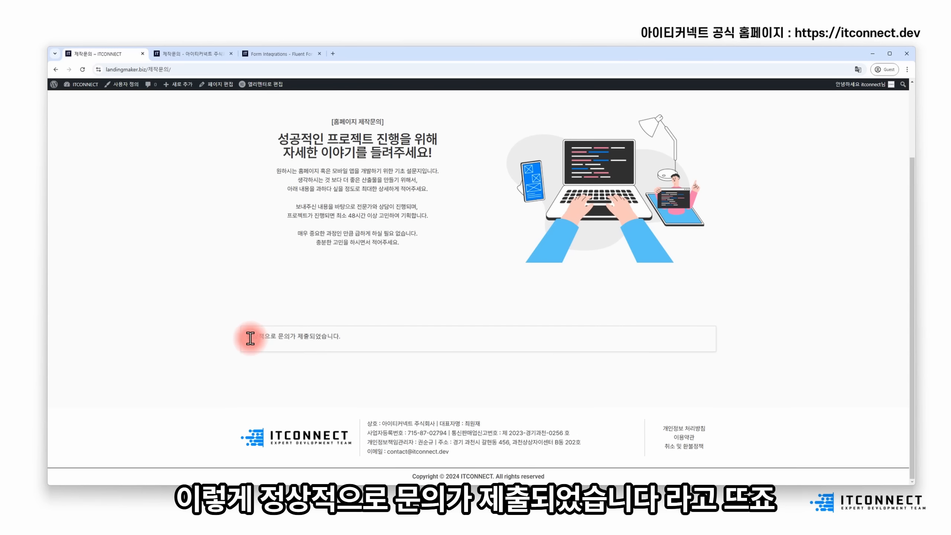
Step: Check the confirmation text on the 제작문의 page, and open the test submission from the Fluent Forms entries in the site admin
left_click_drag(248, 335, 347, 343)
left_click(352, 343)
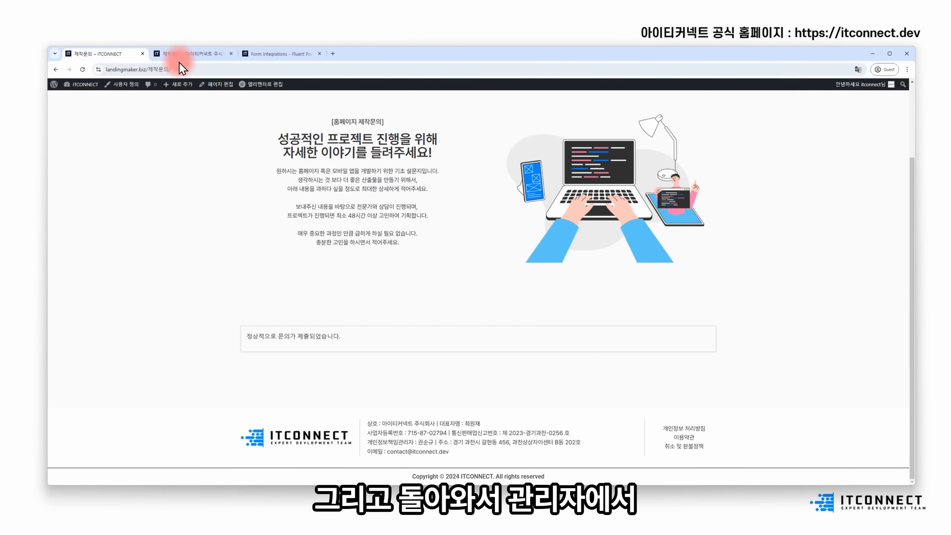
left_click(250, 53)
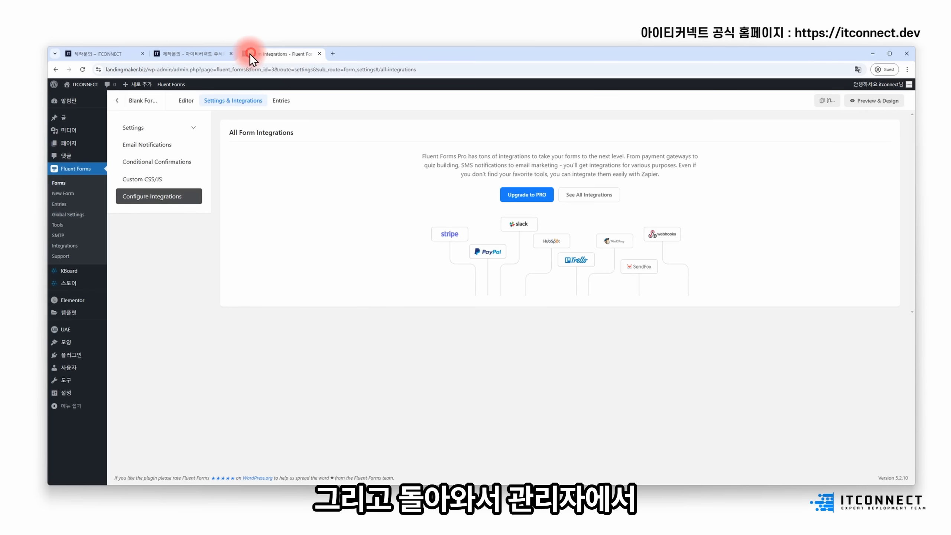
left_click(73, 175)
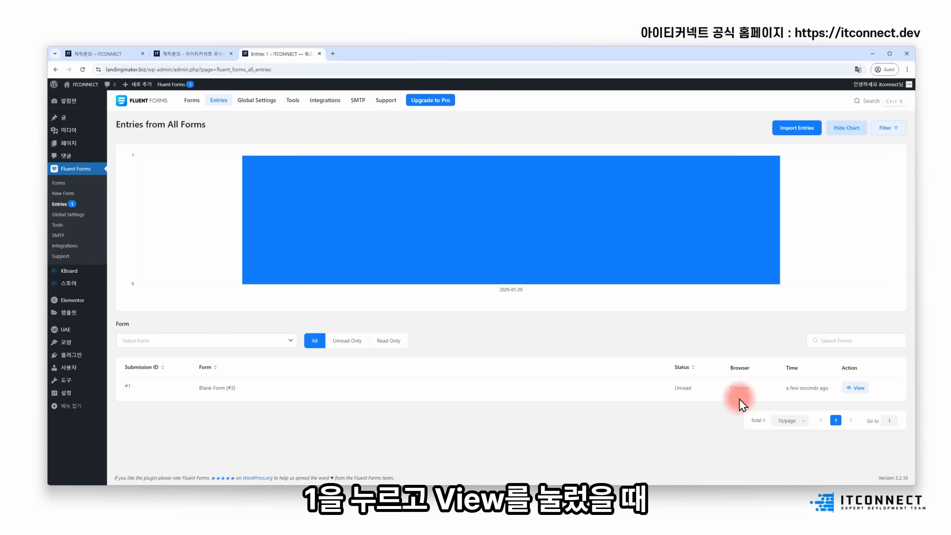
left_click(858, 387)
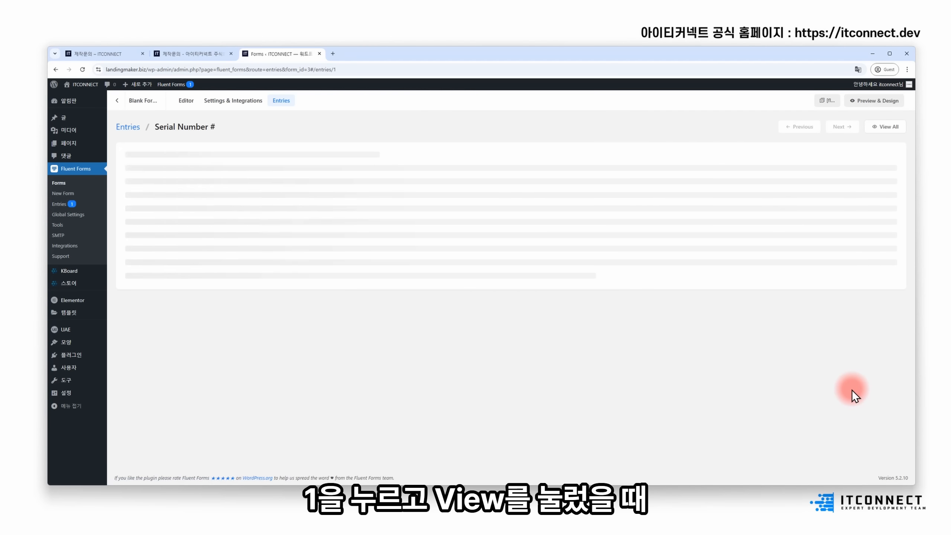
Step: Review the entry's submitted answers and the device in its submission info, and return to the list of forms
left_click_drag(120, 173, 242, 331)
left_click(242, 332)
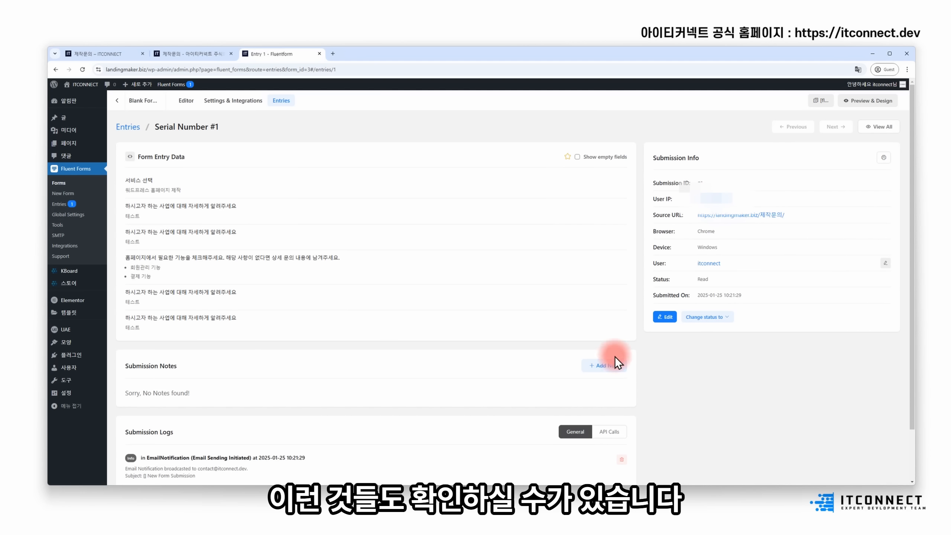
left_click_drag(652, 248, 729, 249)
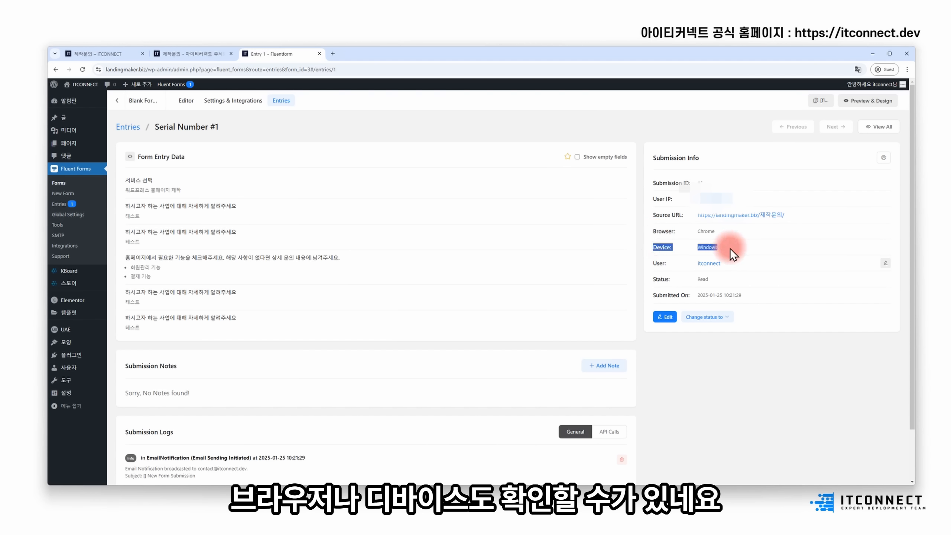
left_click(730, 249)
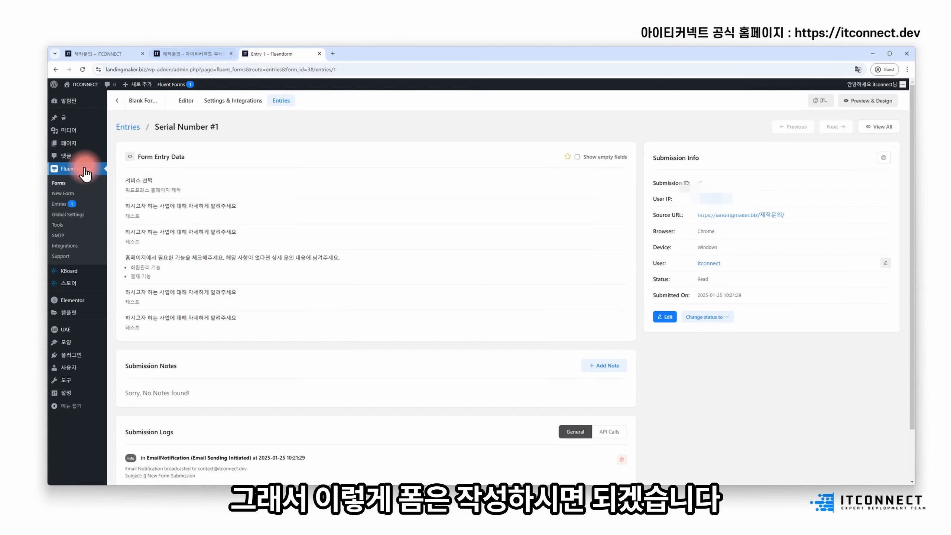
left_click(63, 183)
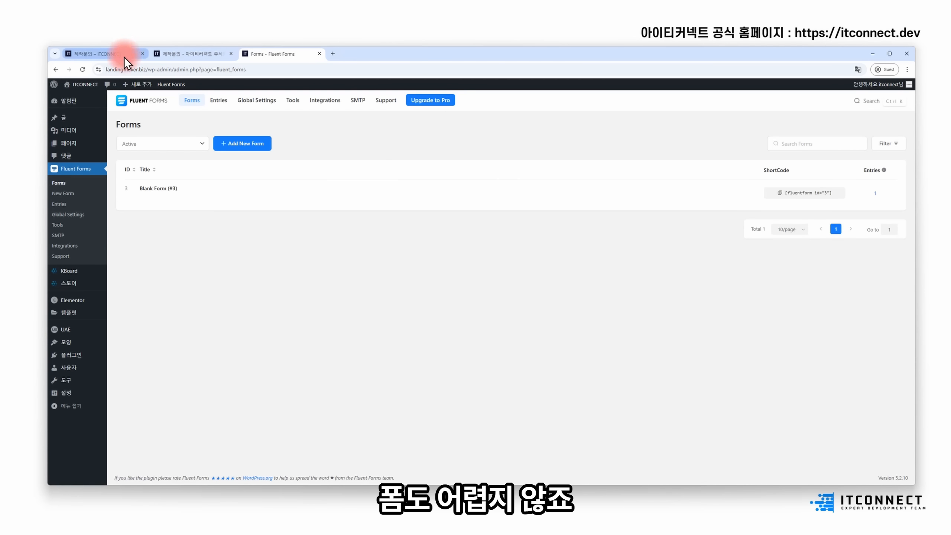